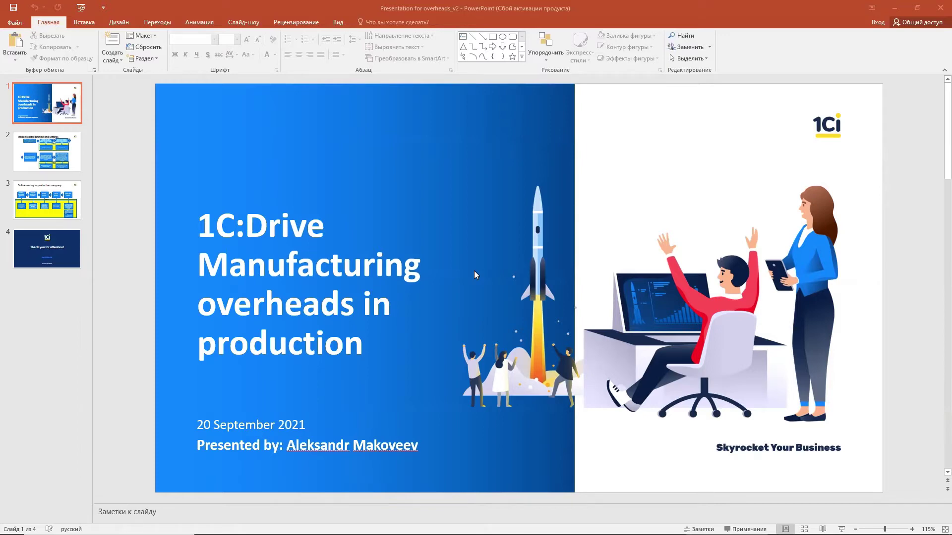
# - Show the "Indirect costs: defining and settings" slide and switch to the Overheads workbook in Excel
pyautogui.click(46, 164)
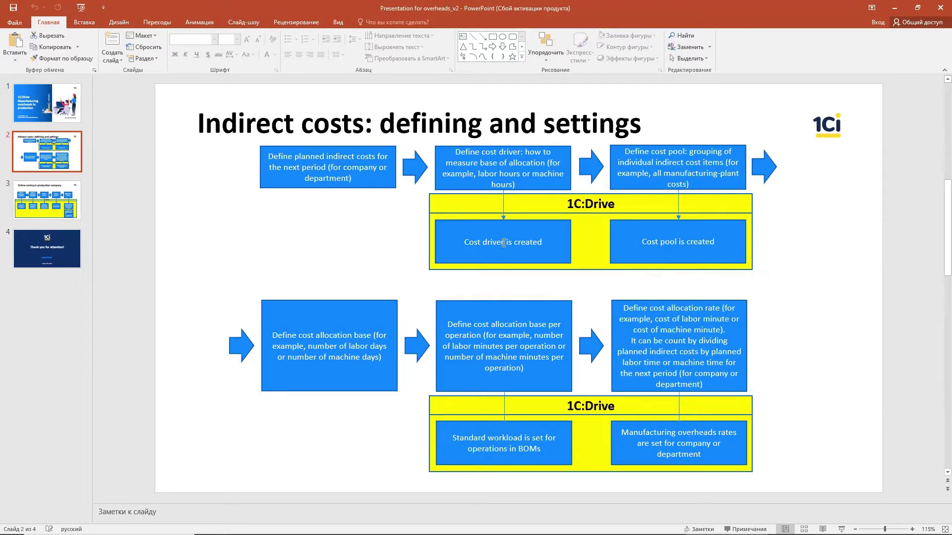
pyautogui.hotkey('alt', 'Tab')
pyautogui.hotkey('alt', 'Tab')
pyautogui.hotkey('alt', 'Tab')
pyautogui.hotkey('alt', 'Tab')
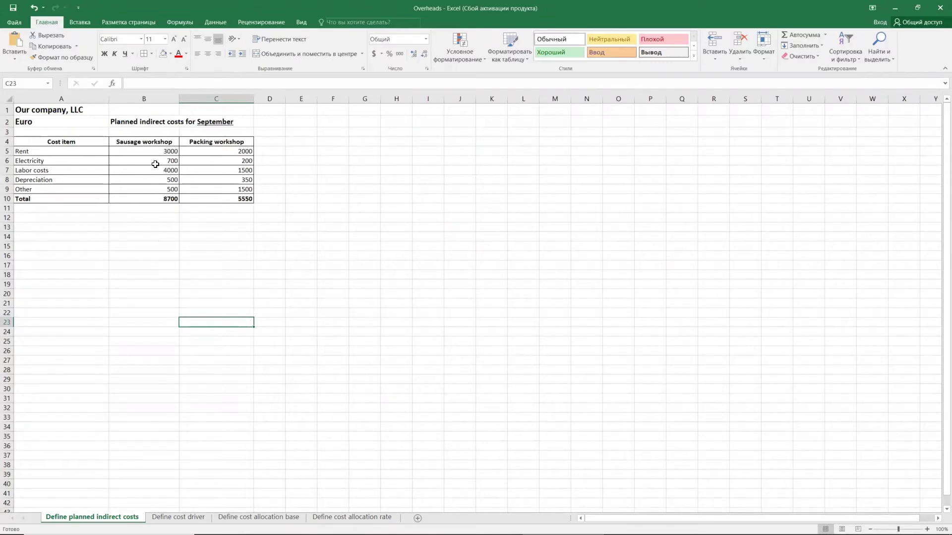
# - Examine the planned indirect costs table: both workshop columns, the cost items from Rent to Other, and the Total row
pyautogui.click(148, 143)
pyautogui.click(217, 142)
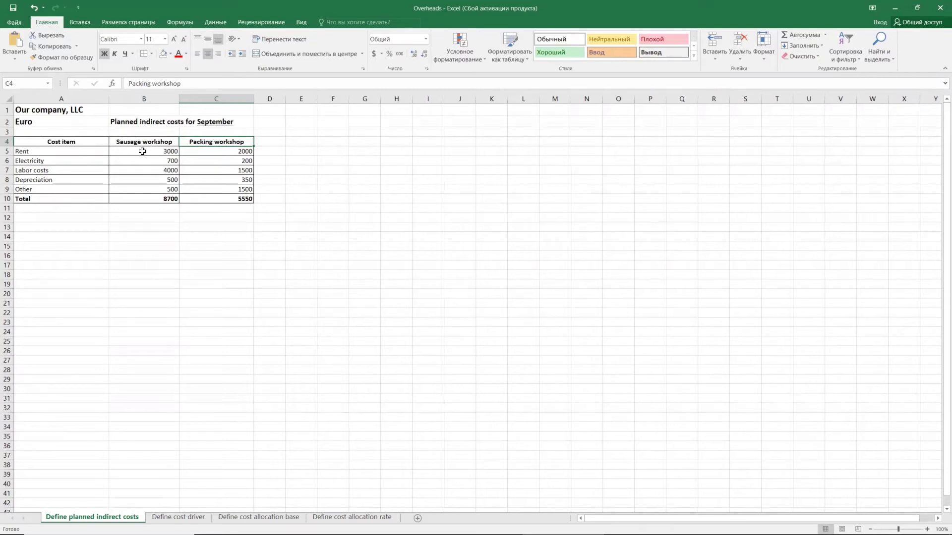
pyautogui.moveTo(47, 152); pyautogui.dragTo(51, 189)
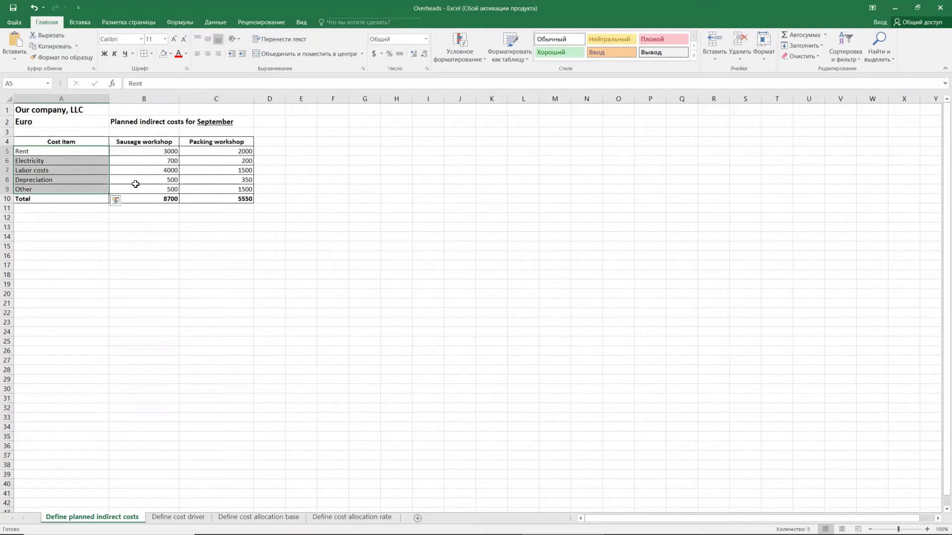
pyautogui.click(149, 199)
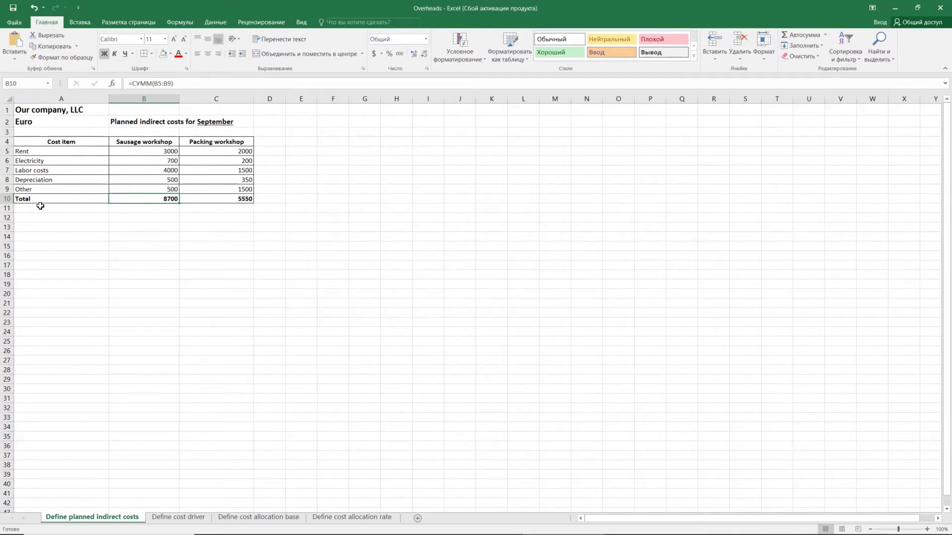
pyautogui.click(8, 199)
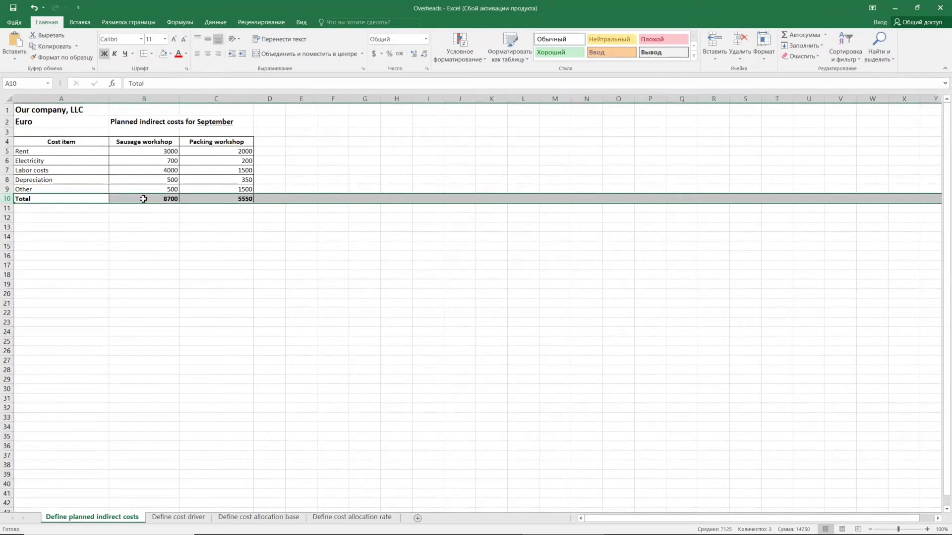
# - Consult the PowerPoint slide and examine which cost driver applies to each workshop on Excel's "Define cost driver" sheet
pyautogui.hotkey('alt', 'Tab')
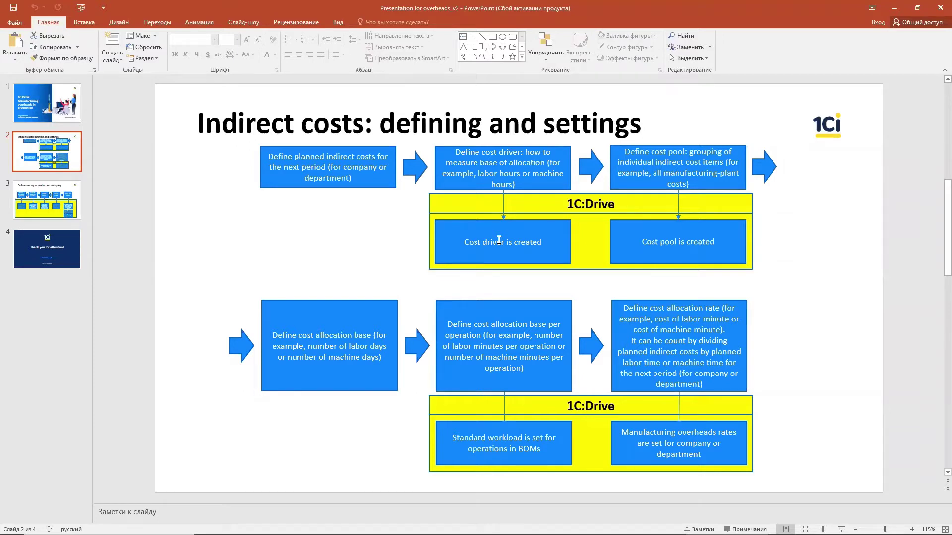
pyautogui.hotkey('alt', 'Tab')
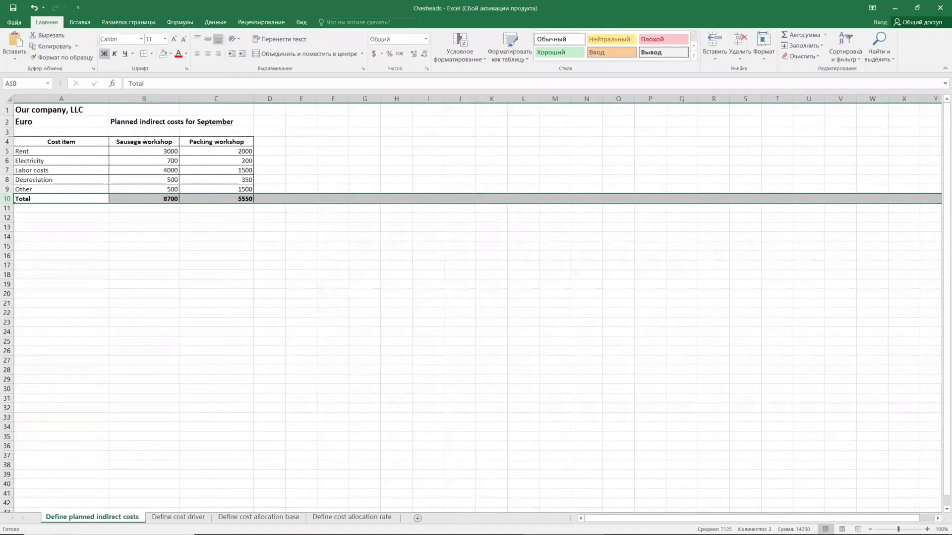
pyautogui.click(178, 517)
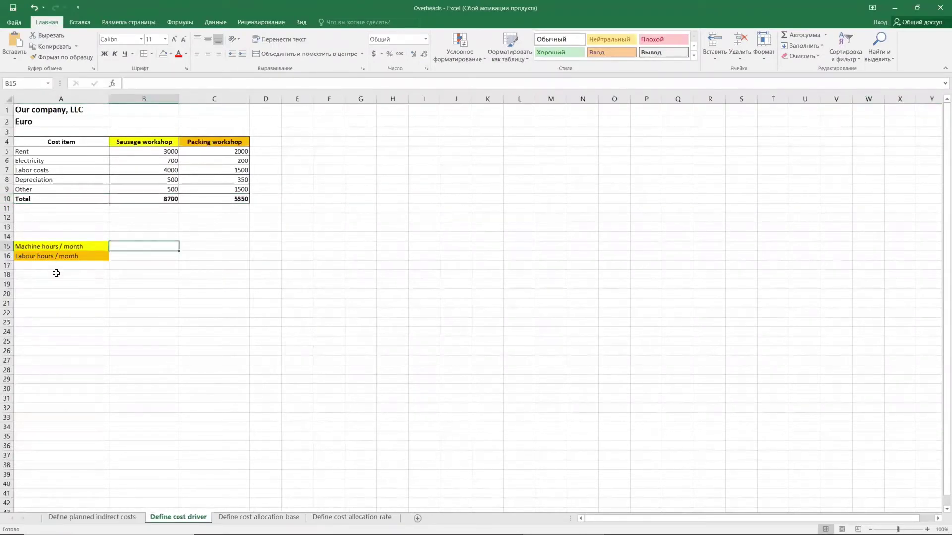
pyautogui.click(41, 247)
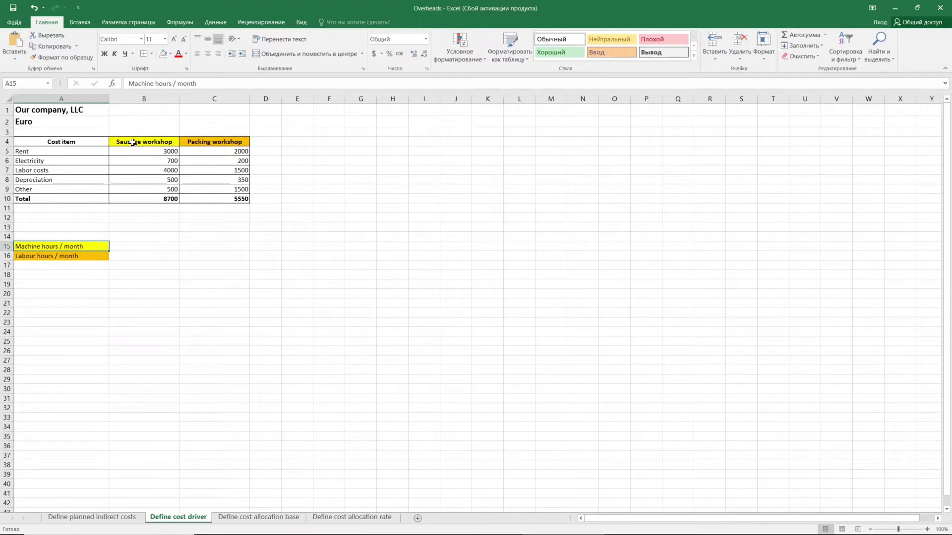
pyautogui.click(221, 141)
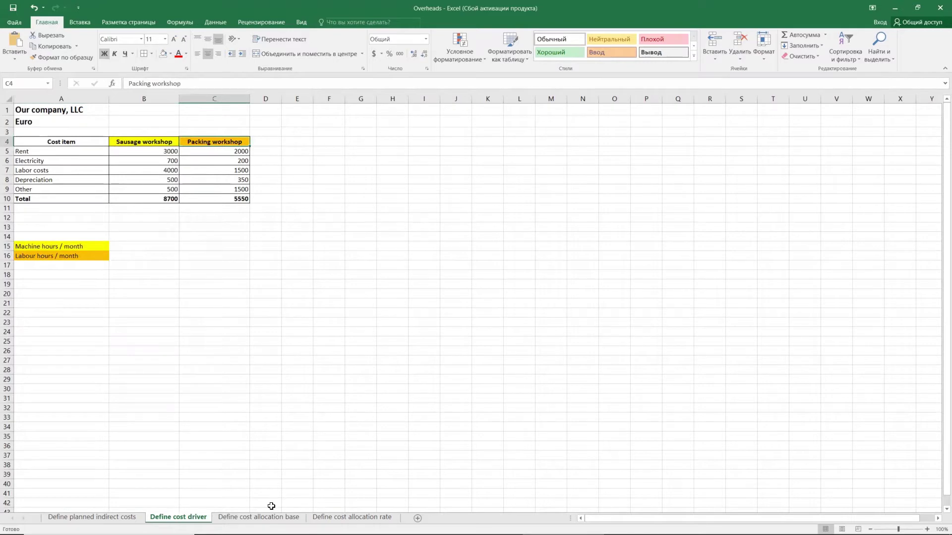
# - On the "Define cost allocation base" sheet, examine the monthly machine hours for Sausage workshop and labour hours for Packing workshop
pyautogui.click(259, 518)
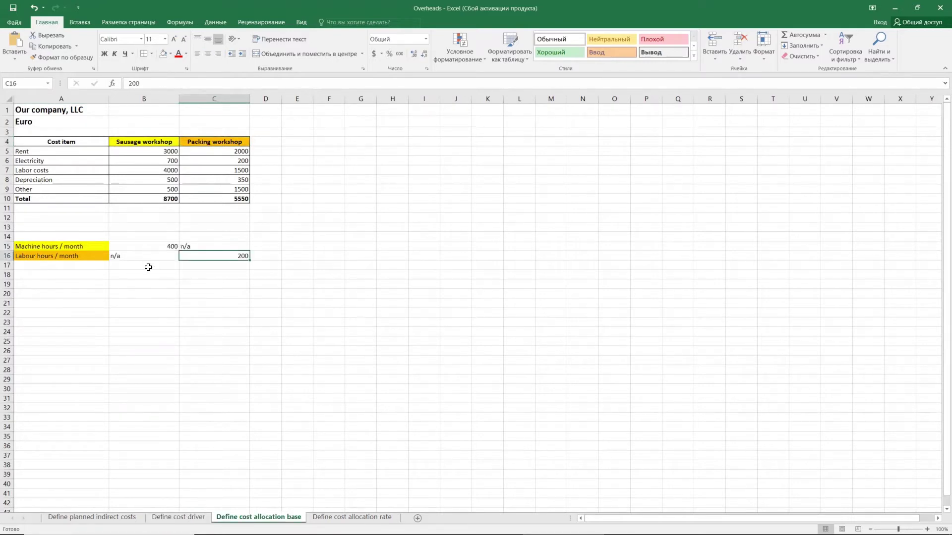
pyautogui.click(58, 247)
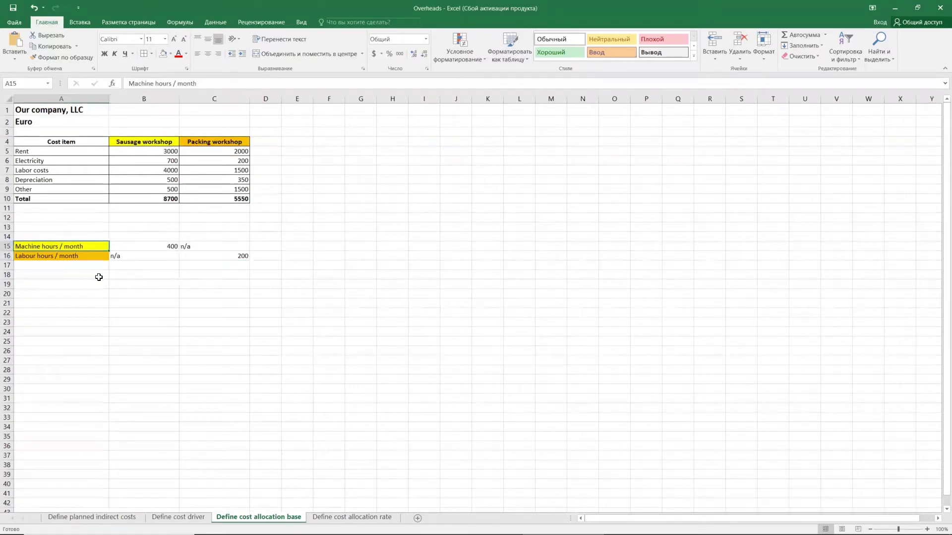
pyautogui.click(154, 247)
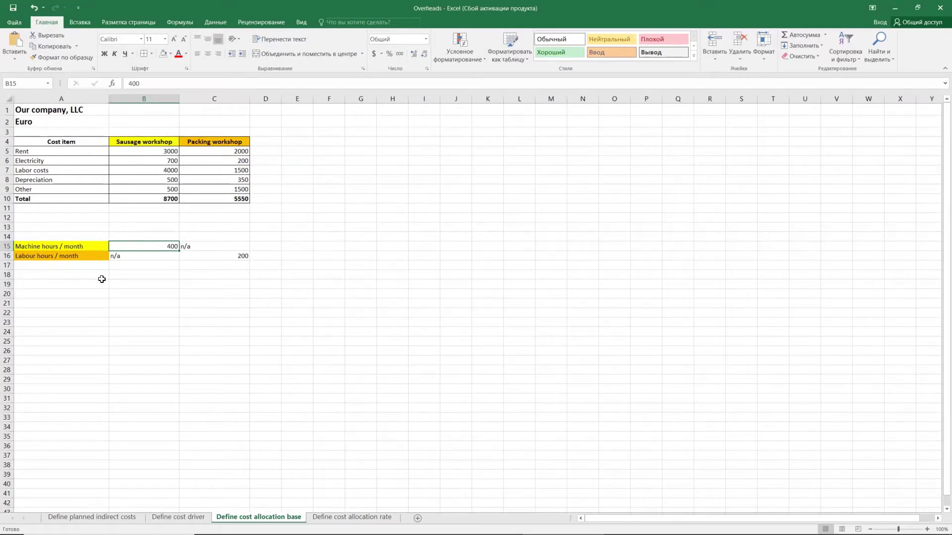
pyautogui.click(143, 142)
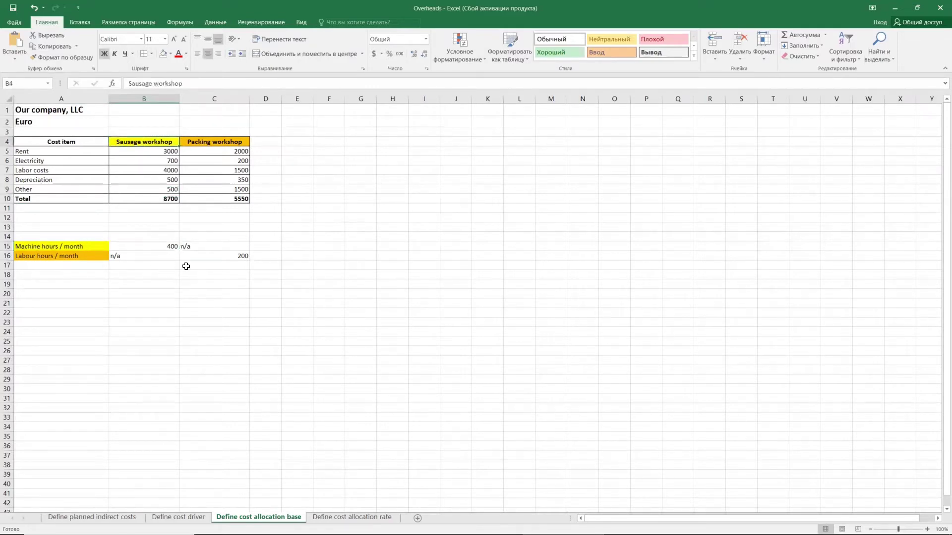
pyautogui.click(213, 256)
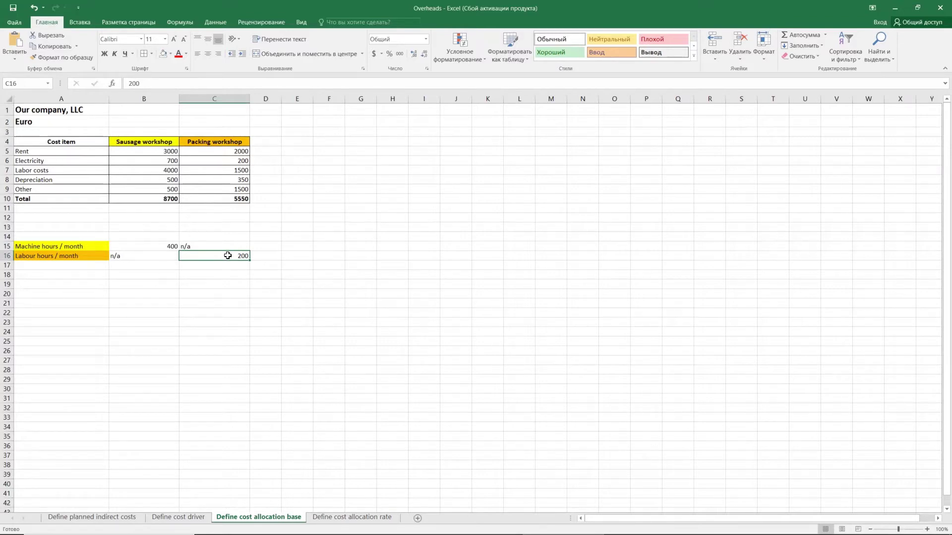
pyautogui.click(218, 143)
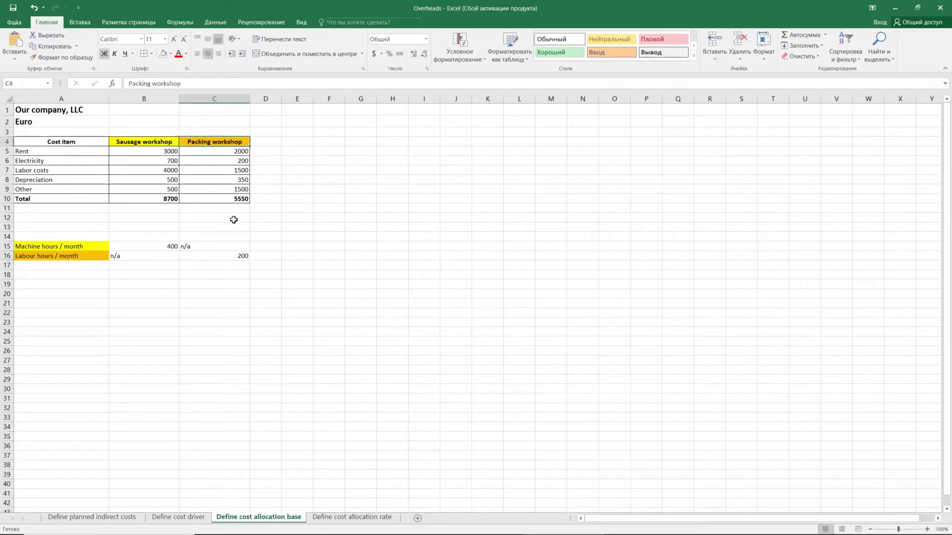
pyautogui.click(216, 258)
pyautogui.click(159, 245)
pyautogui.click(209, 255)
pyautogui.click(170, 247)
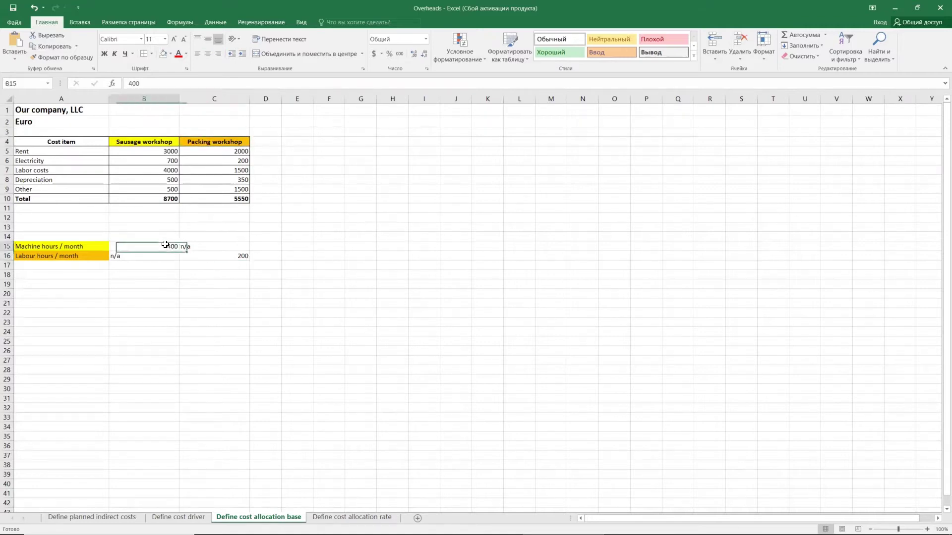
pyautogui.click(215, 254)
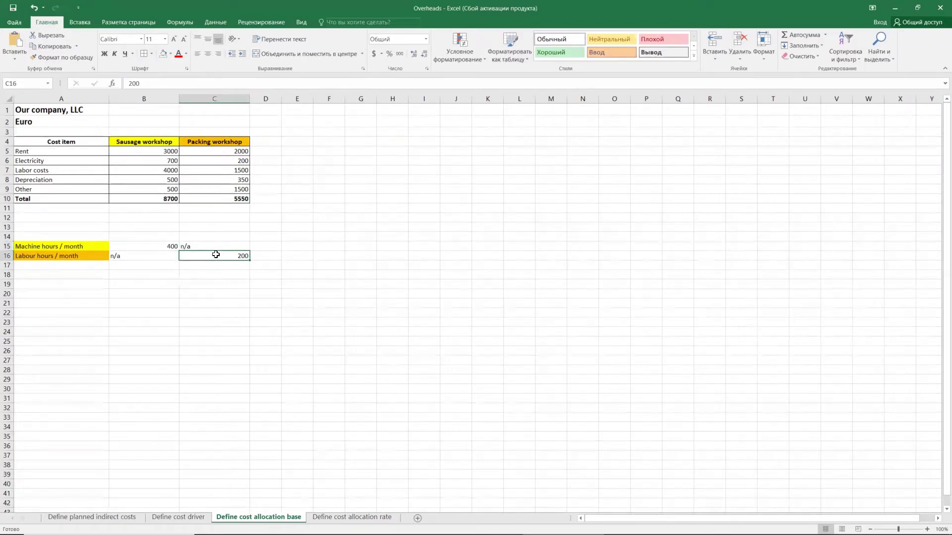
# - Switch to the PowerPoint presentation and review the cost driver and cost pool stages on the indirect costs slide
pyautogui.hotkey('alt', 'Tab')
pyautogui.hotkey('alt', 'Tab')
pyautogui.hotkey('alt', 'Tab')
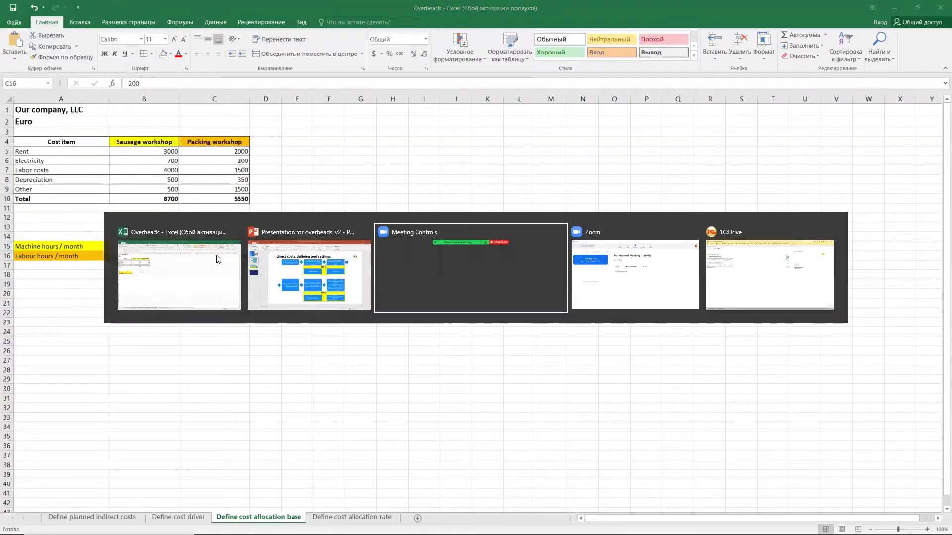
pyautogui.hotkey('alt', 'Tab')
pyautogui.hotkey('alt', 'Tab')
pyautogui.hotkey('alt', 'Tab')
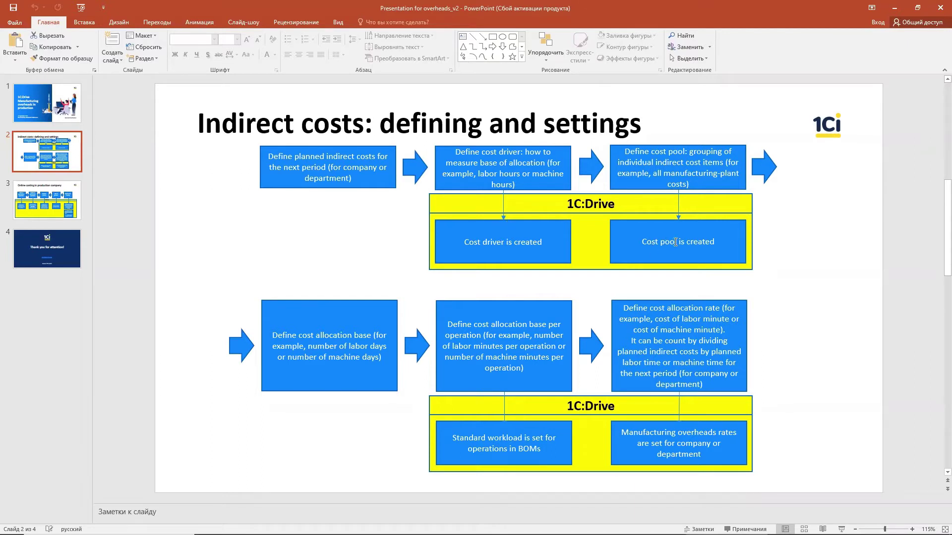
# - Switch to 1C:Drive and view the Machine minites entry in the Cost drivers catalog
pyautogui.hotkey('alt', 'Tab')
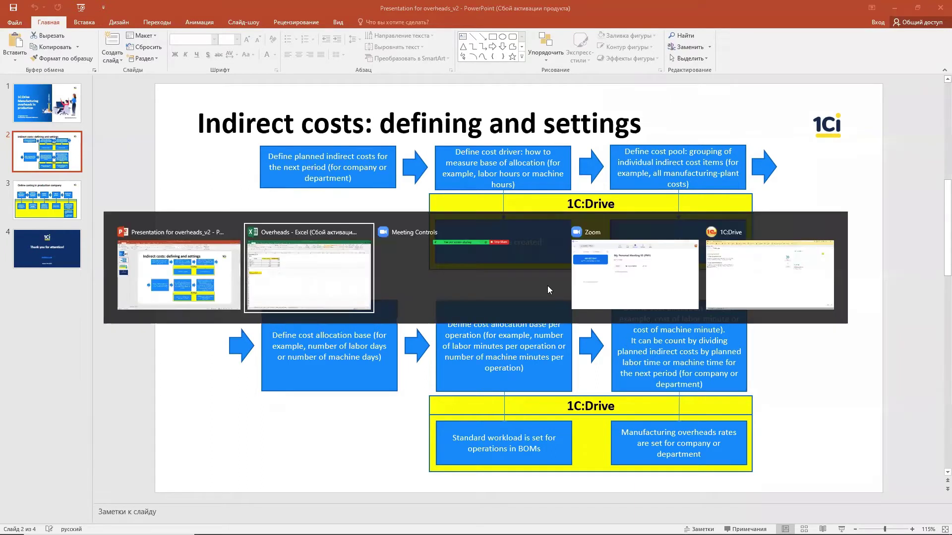
pyautogui.hotkey('alt', 'Tab')
pyautogui.hotkey('alt', 'Tab')
pyautogui.hotkey('alt', 'Tab')
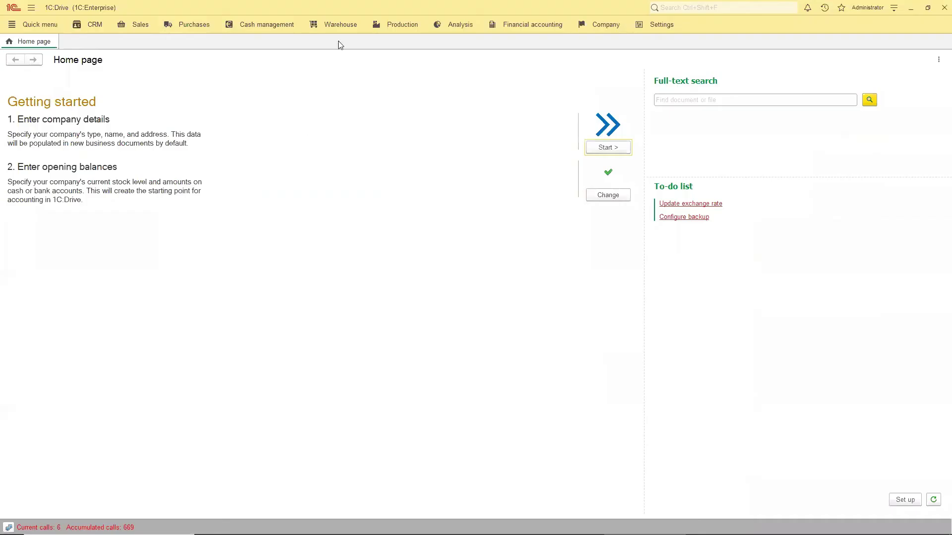
pyautogui.click(419, 25)
pyautogui.click(151, 152)
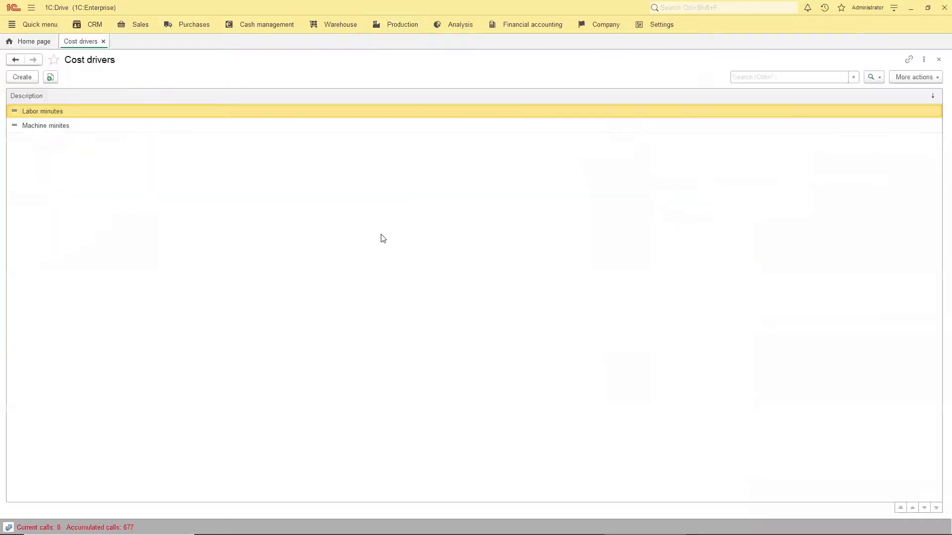
pyautogui.click(90, 127)
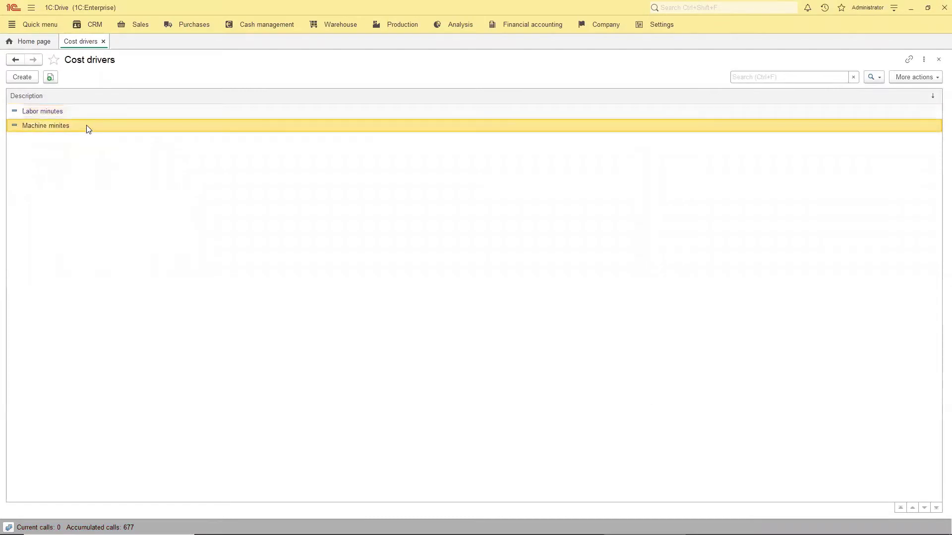
# - In the Cost pools catalog, inspect the description and cost driver of "Manufacturing overheads by labour minutes" and close its card
pyautogui.click(395, 30)
pyautogui.click(163, 139)
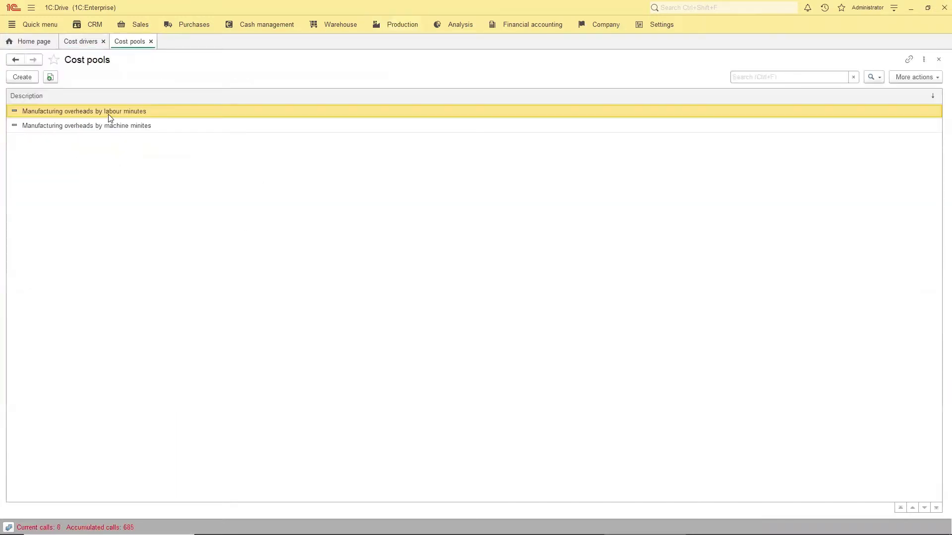
pyautogui.doubleClick(71, 112)
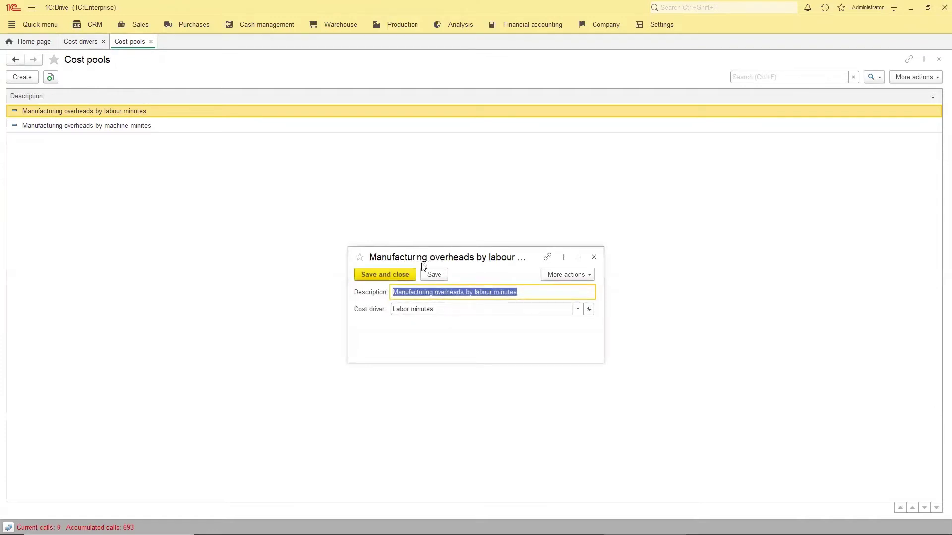
pyautogui.moveTo(536, 291); pyautogui.dragTo(382, 292)
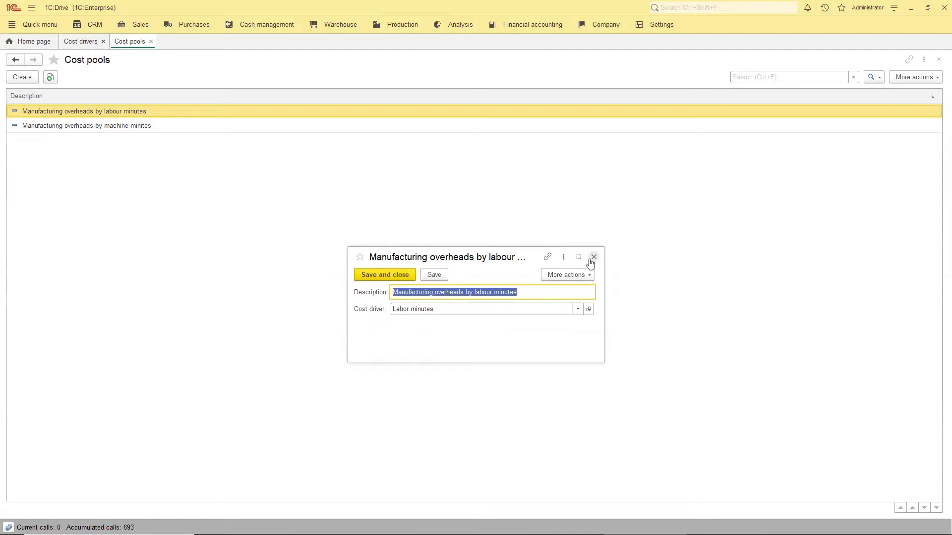
pyautogui.click(594, 257)
# - Check the allocation base stage on the PowerPoint slide and highlight both workshops' monthly machine and labour hours in Excel
pyautogui.hotkey('alt', 'Tab')
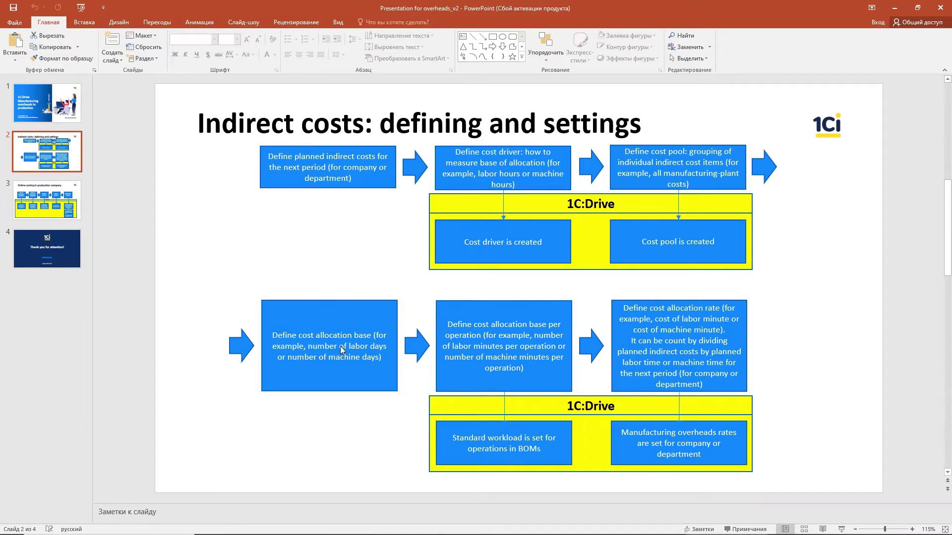
pyautogui.hotkey('alt', 'Tab')
pyautogui.hotkey('alt', 'Tab')
pyautogui.moveTo(143, 246); pyautogui.dragTo(197, 256)
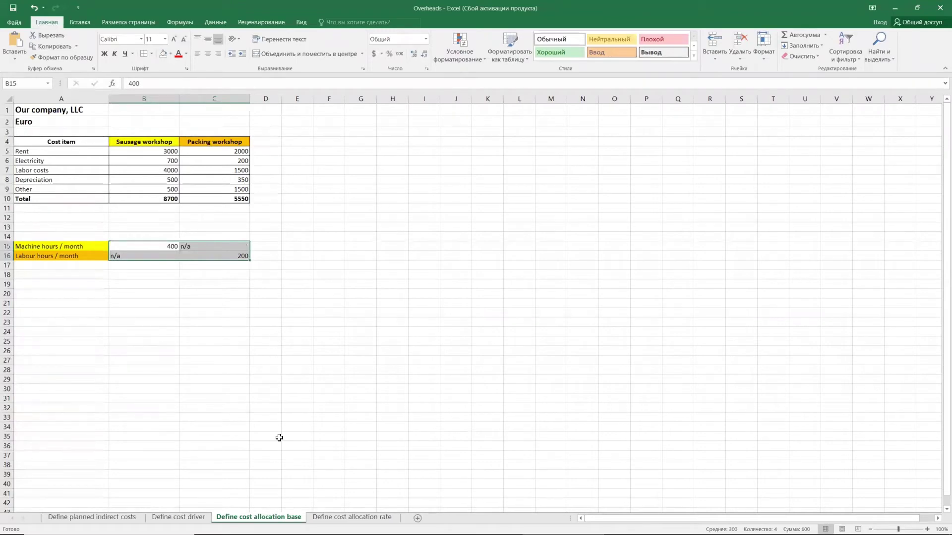
# - Return to the PowerPoint slide and review the stage on the allocation base per operation and standard workload in BOMs
pyautogui.hotkey('alt', 'Tab')
pyautogui.hotkey('alt', 'Tab')
pyautogui.hotkey('alt', 'Tab')
pyautogui.hotkey('alt', 'Tab')
pyautogui.hotkey('alt', 'Tab')
pyautogui.hotkey('alt', 'Tab')
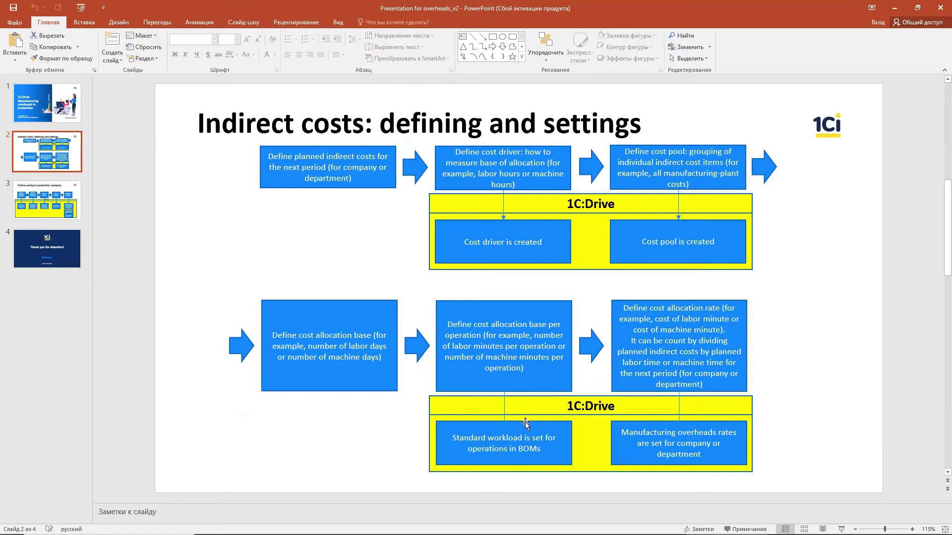
pyautogui.press('alt')
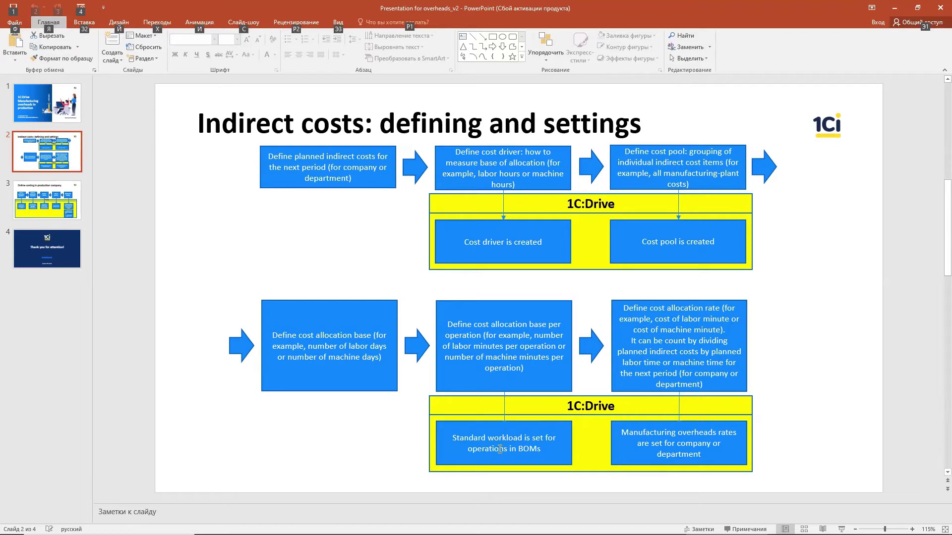
# - Switch to 1C:Drive and open the Packing operation from the Operations catalog to view its settings
pyautogui.hotkey('alt', 'Tab')
pyautogui.hotkey('alt', 'Tab')
pyautogui.click(392, 27)
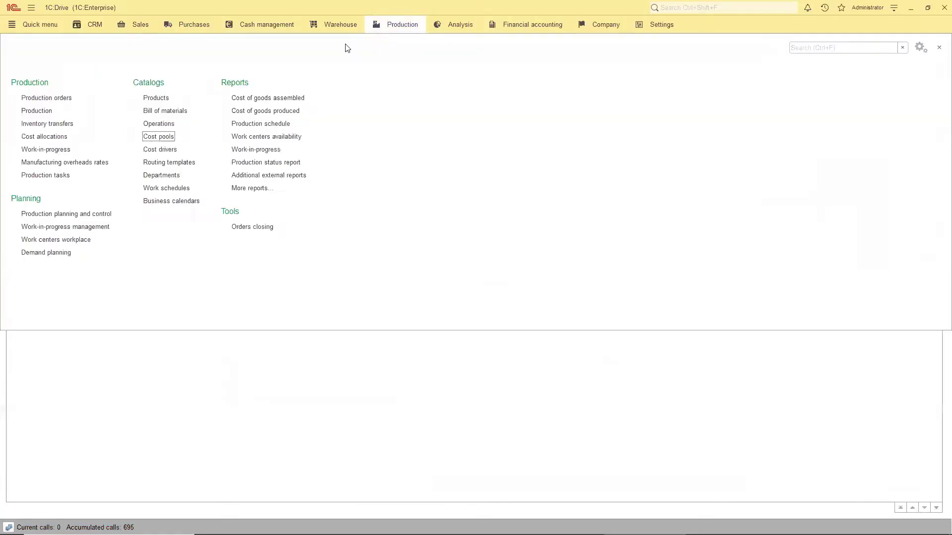
pyautogui.click(159, 124)
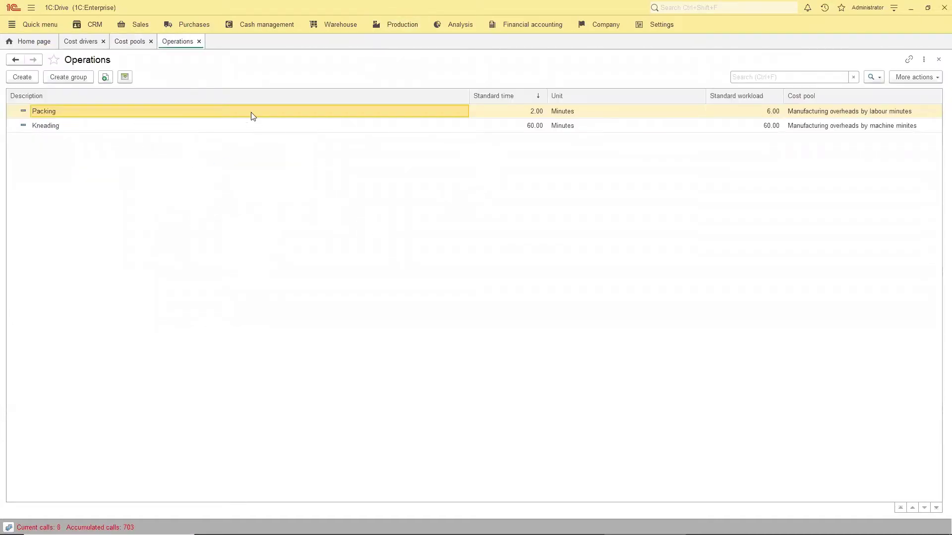
pyautogui.doubleClick(251, 115)
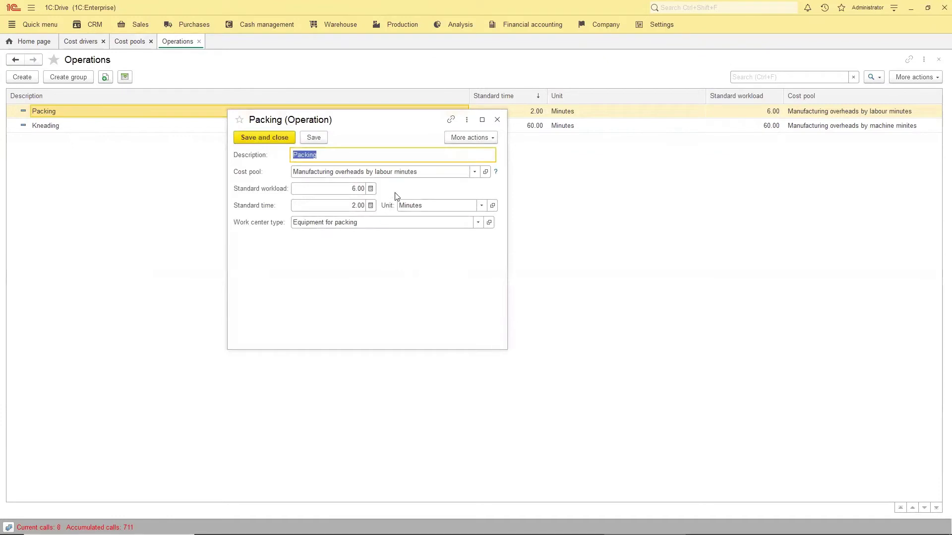
# - Close the Packing operation card, check the standard workload of the Kneading operation and close its card
pyautogui.moveTo(404, 124); pyautogui.dragTo(500, 203)
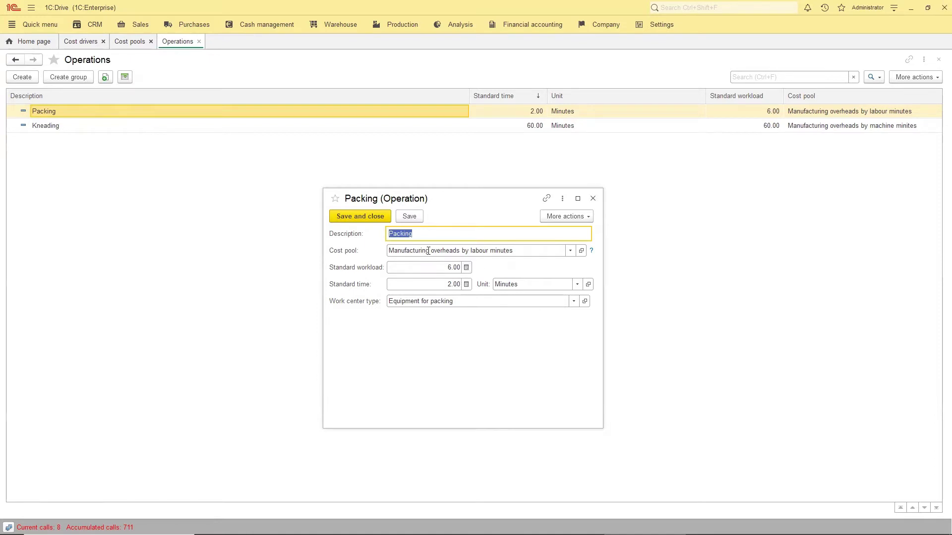
pyautogui.click(594, 200)
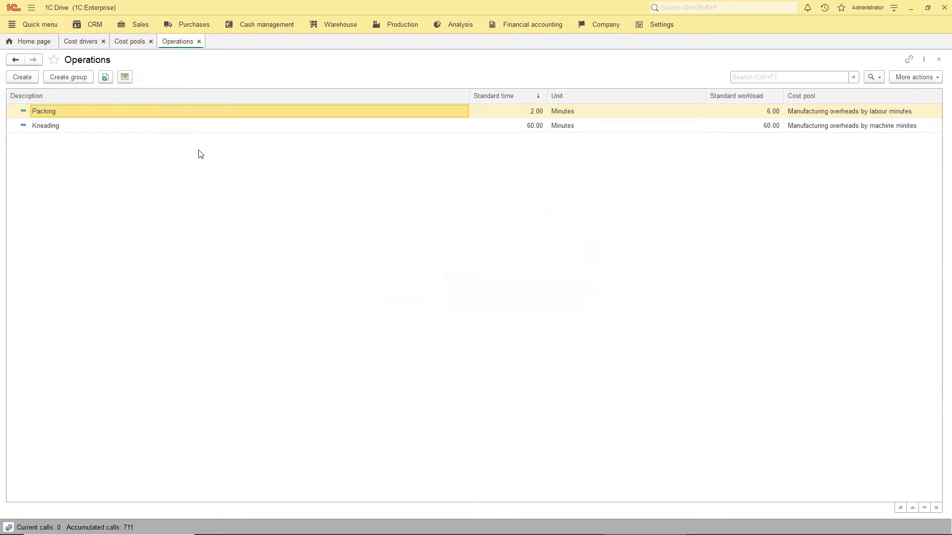
pyautogui.doubleClick(164, 127)
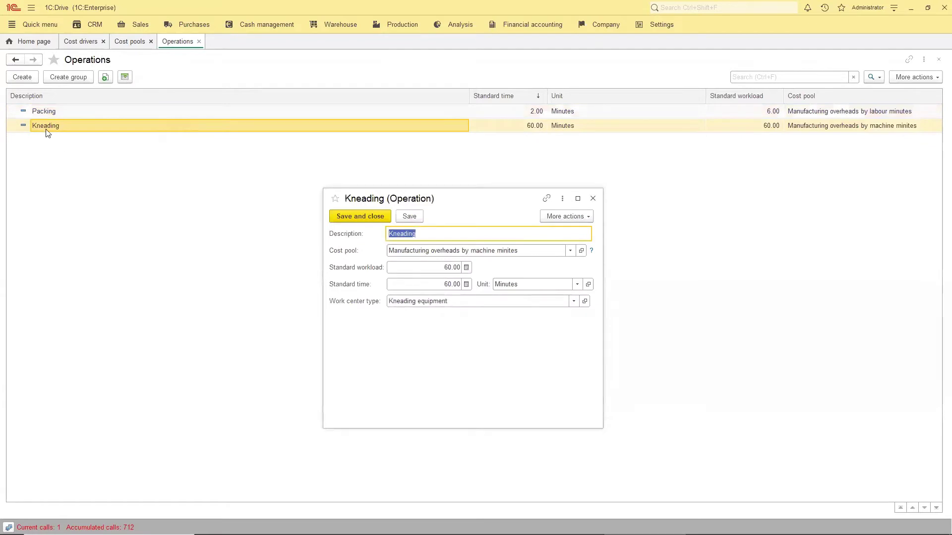
pyautogui.click(442, 266)
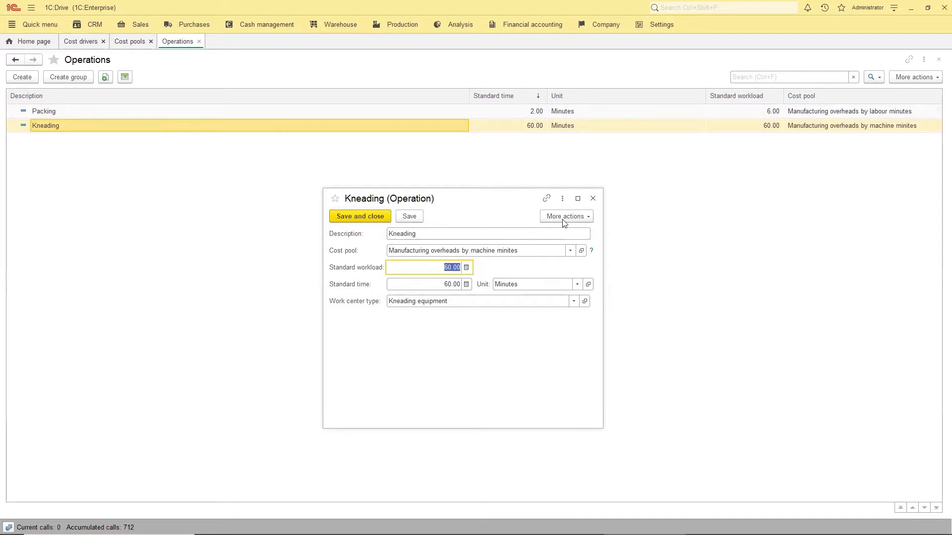
pyautogui.click(593, 200)
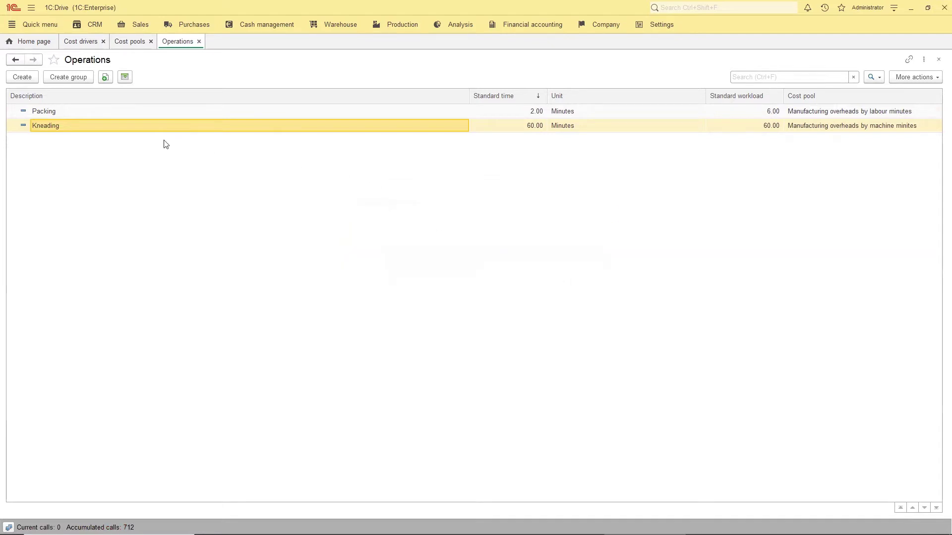
# - Open the Vegan filling bill of materials and check the workload of its Kneading operation in the routing
pyautogui.click(107, 112)
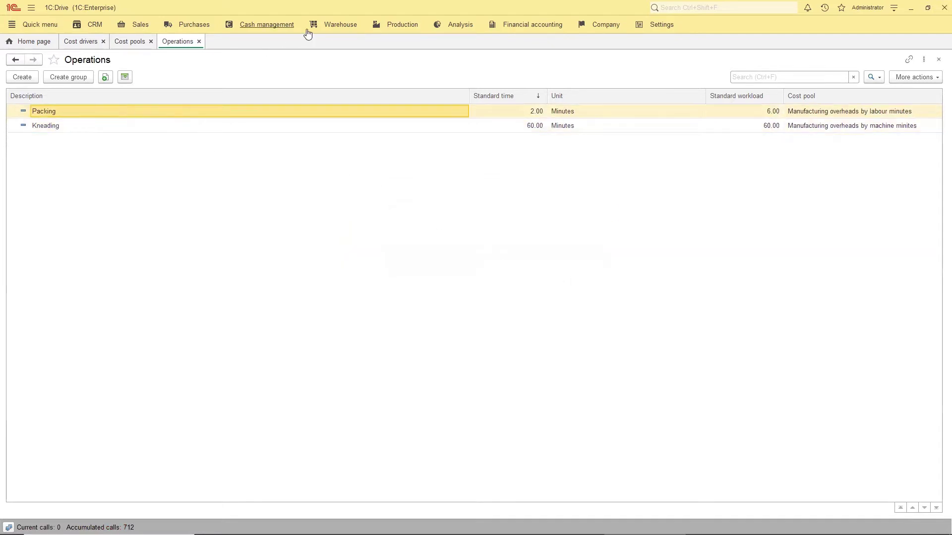
pyautogui.click(393, 26)
pyautogui.click(166, 111)
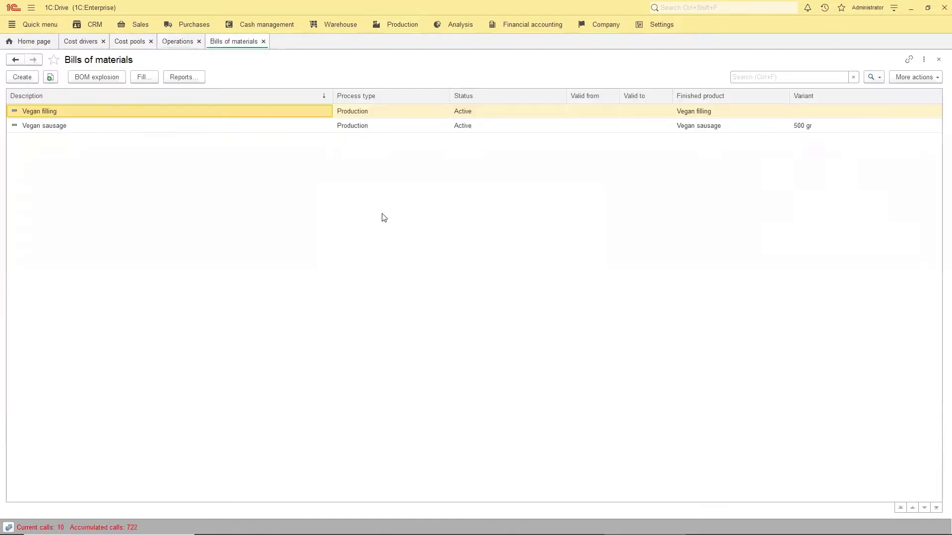
pyautogui.doubleClick(69, 112)
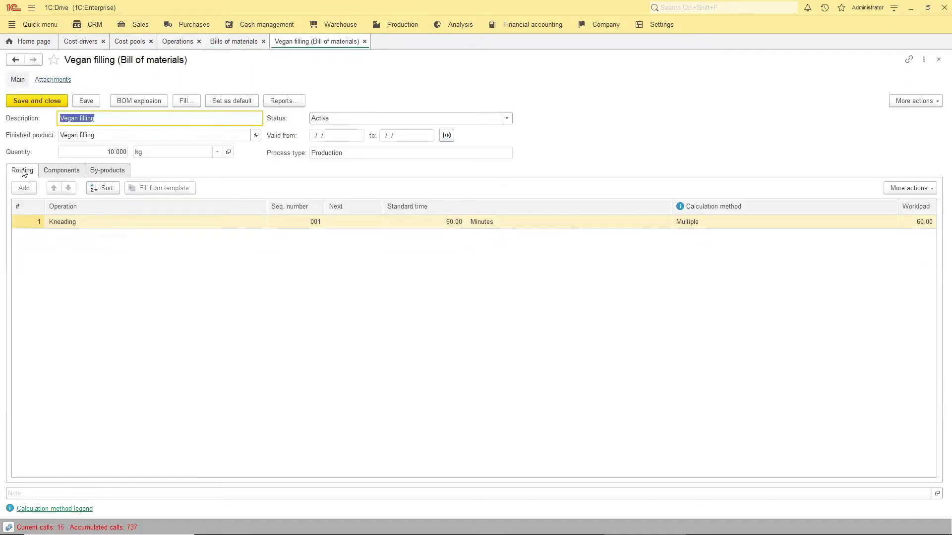
pyautogui.click(109, 224)
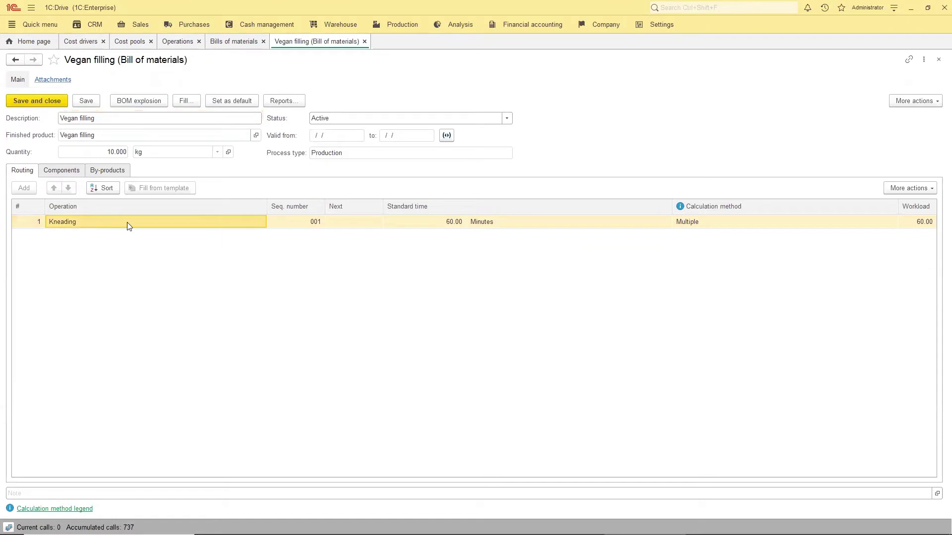
pyautogui.click(910, 224)
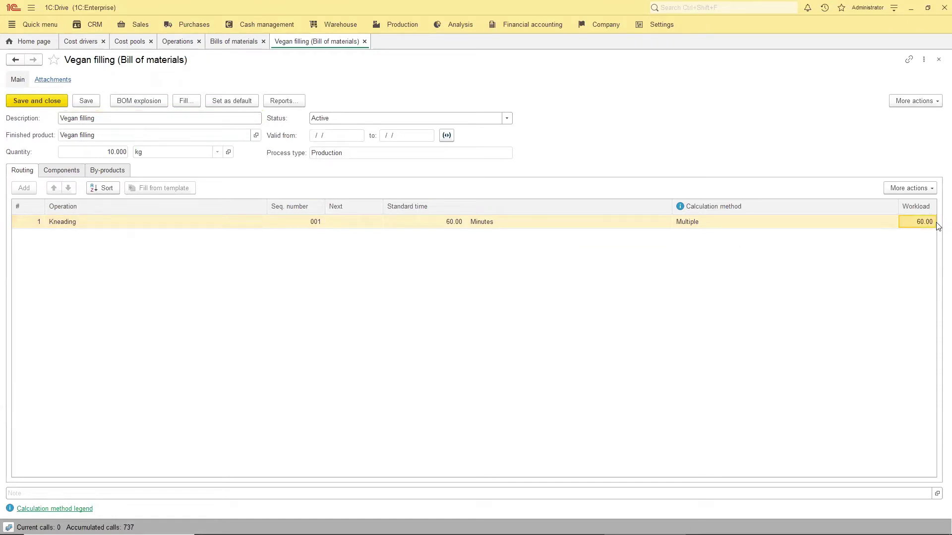
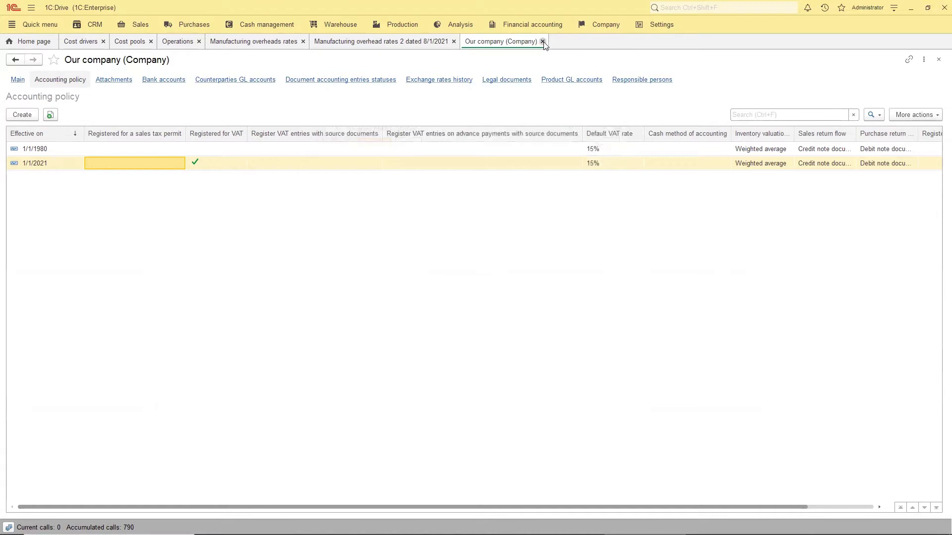
# - In the manufacturing overhead rates document dated 8/1/2021, review the business unit and cost driver of both rows
pyautogui.click(344, 184)
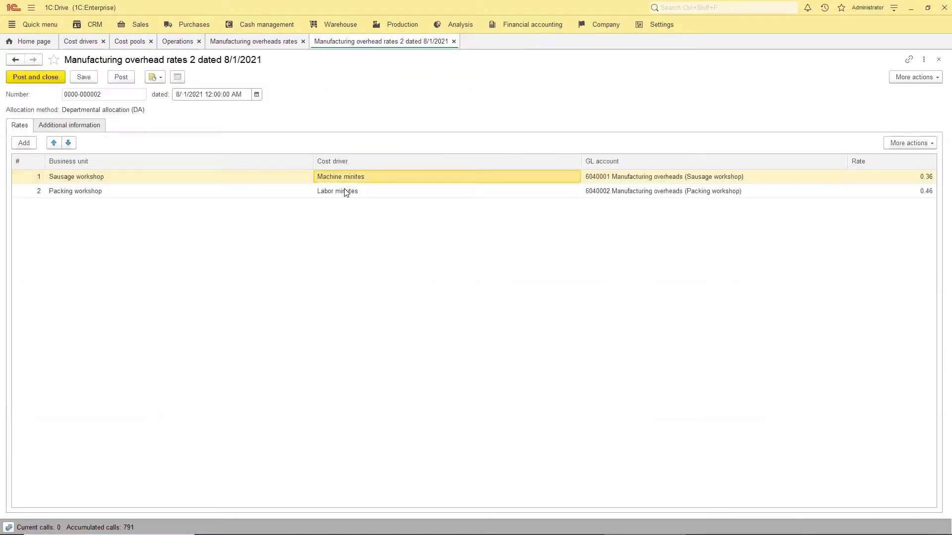
pyautogui.click(347, 193)
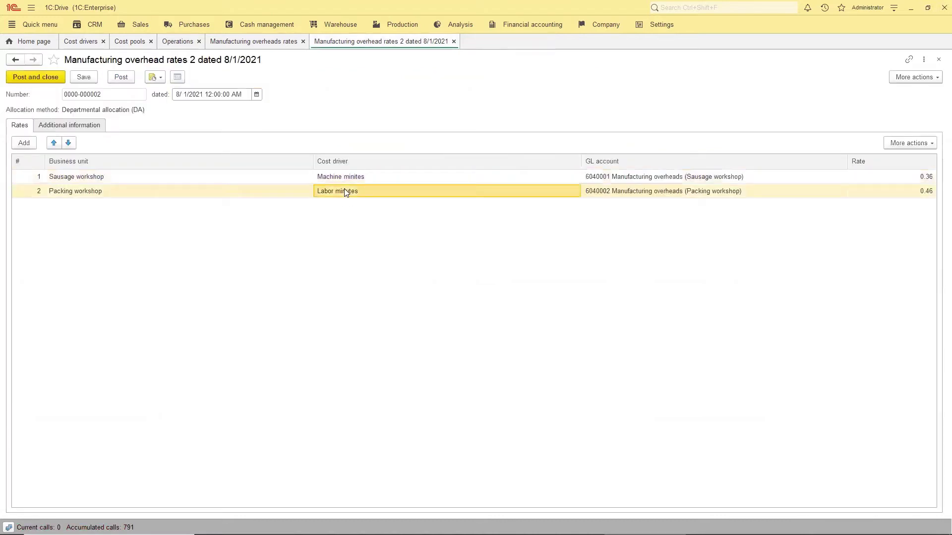
pyautogui.click(82, 181)
pyautogui.click(80, 195)
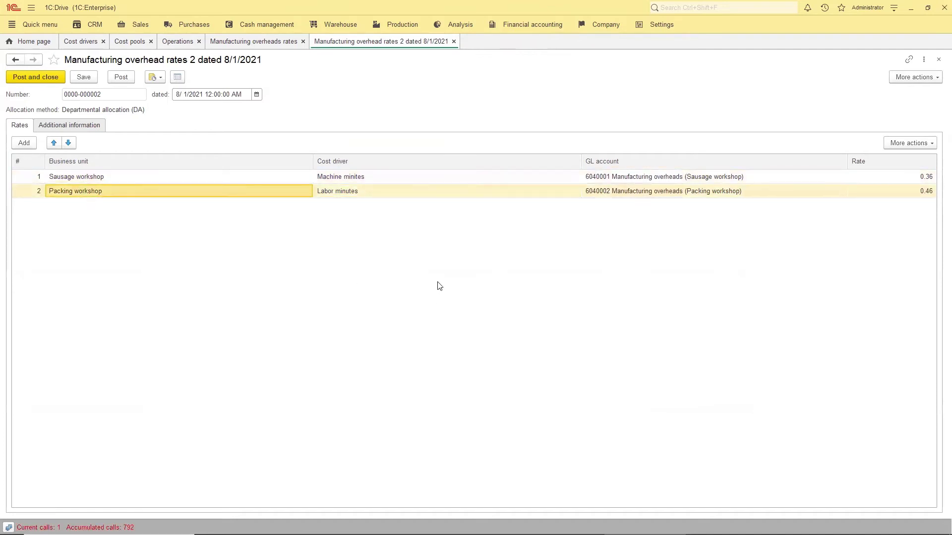
pyautogui.click(389, 181)
pyautogui.click(391, 191)
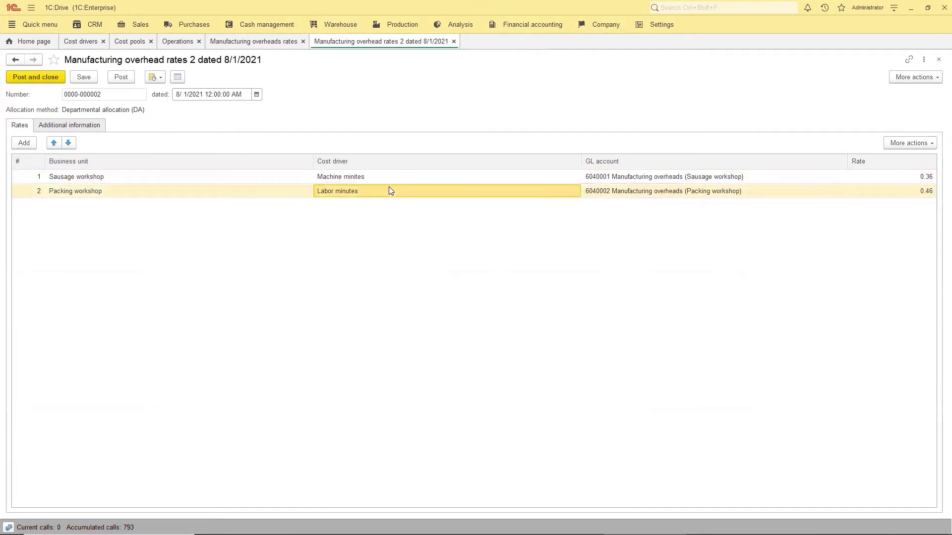
# - Check the GL account and rate for the Sausage workshop and Packing workshop rows of the overhead rates document
pyautogui.click(697, 179)
pyautogui.click(701, 195)
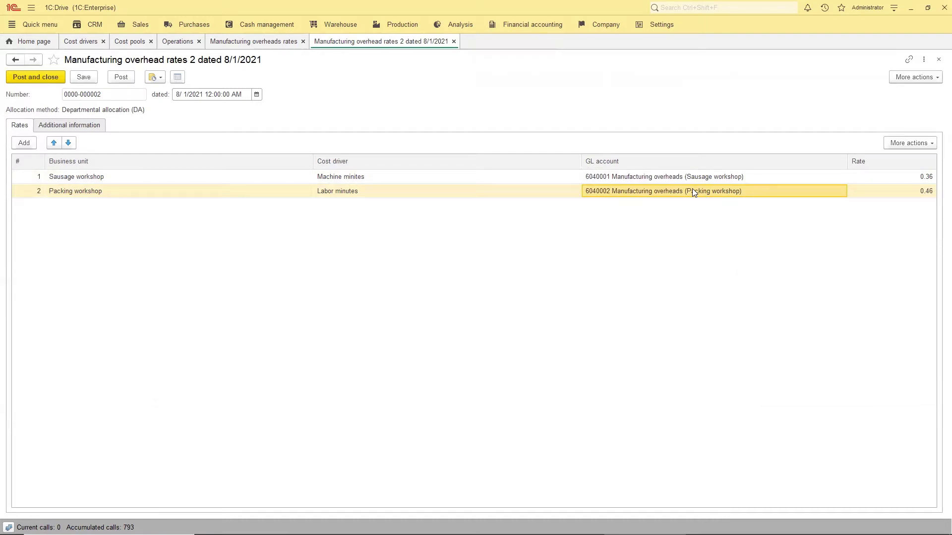
pyautogui.click(890, 175)
pyautogui.click(893, 185)
pyautogui.click(894, 178)
pyautogui.click(896, 192)
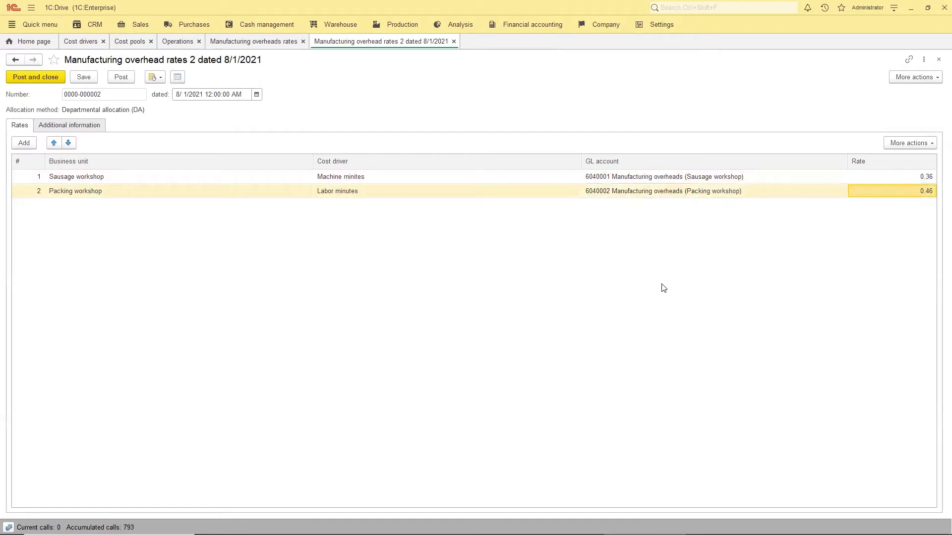
# - Switch to the Overheads workbook in Excel and inspect how the cost of one machine minute and one labour minute is calculated
pyautogui.hotkey('alt', 'Tab')
pyautogui.hotkey('alt', 'Tab')
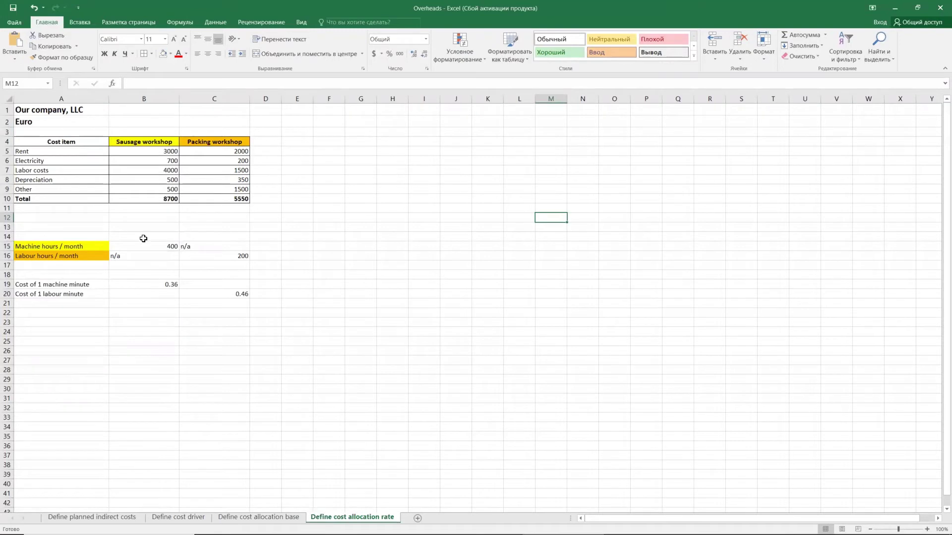
pyautogui.click(139, 197)
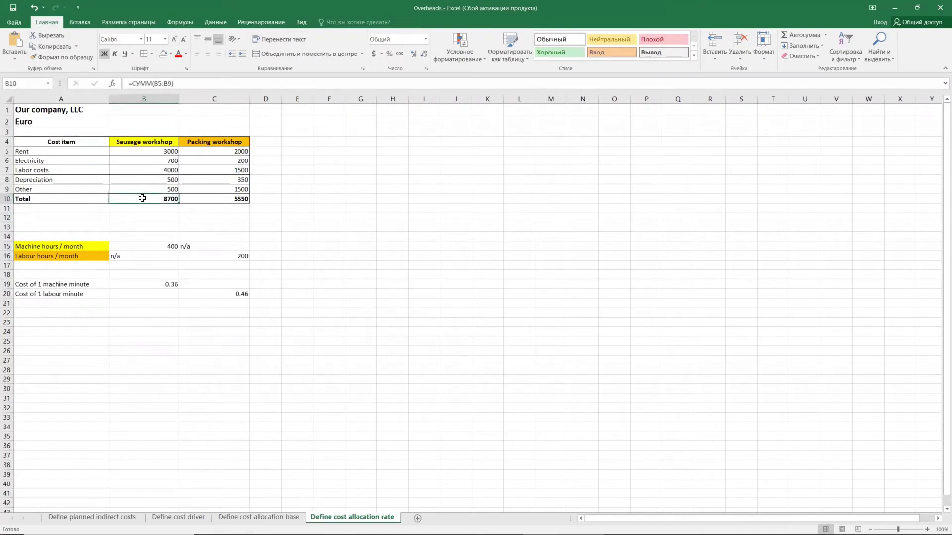
pyautogui.click(151, 247)
pyautogui.click(150, 287)
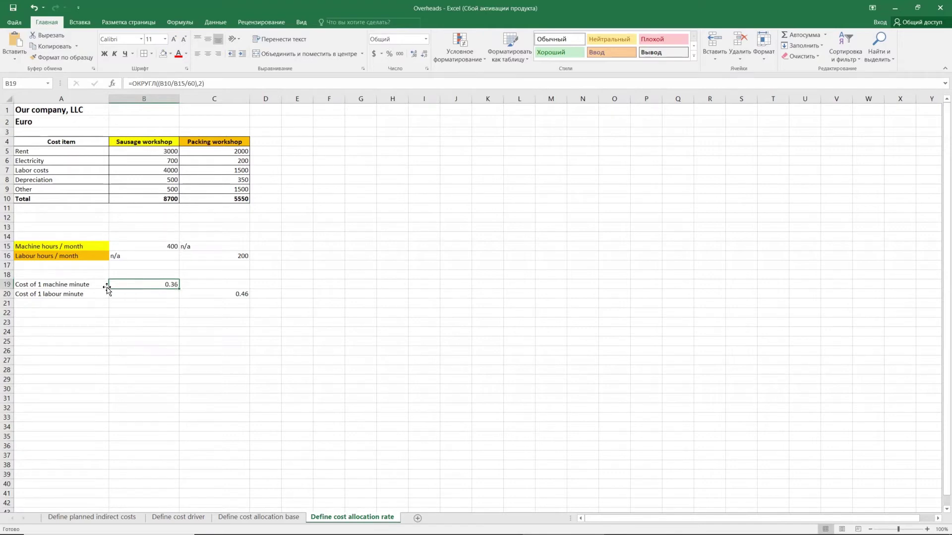
pyautogui.click(216, 294)
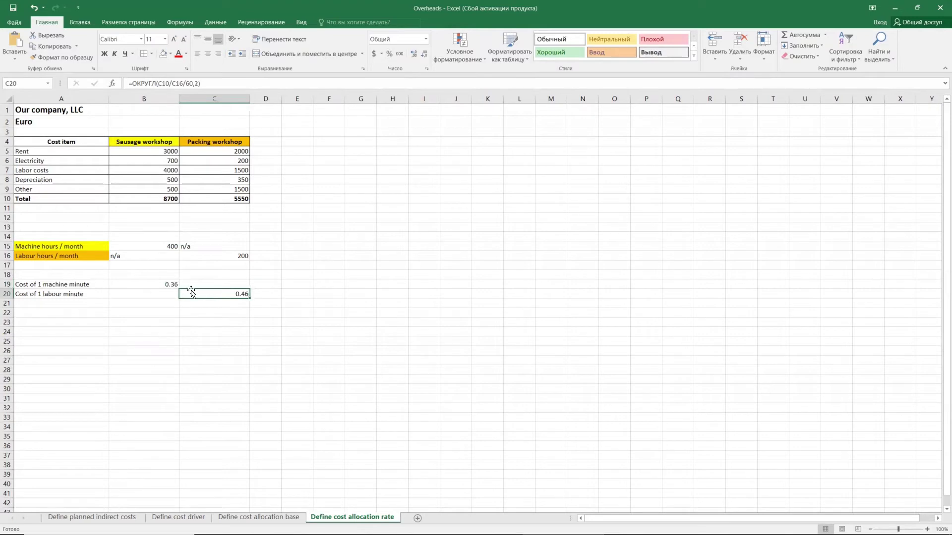
pyautogui.click(206, 89)
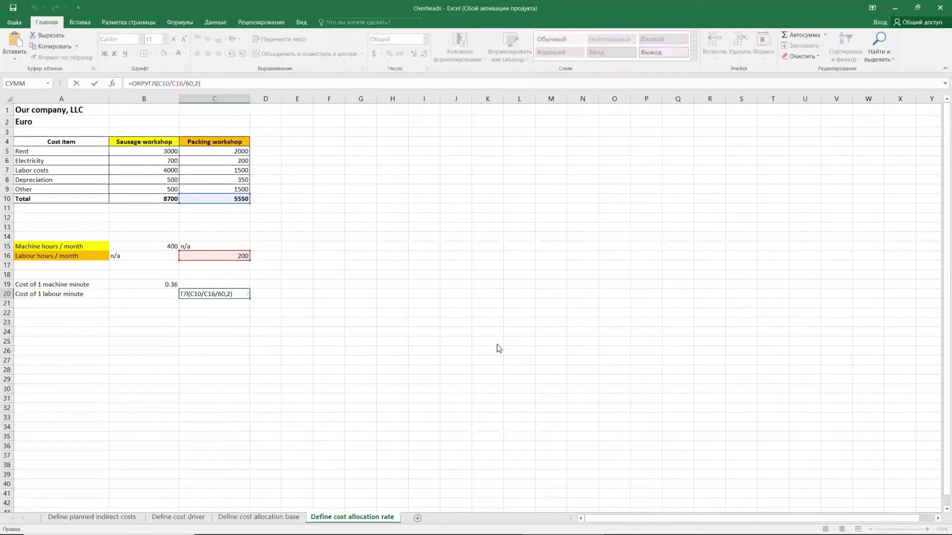
# - Return to 1C:Drive, recheck the rates in the overhead rates document, and close it together with the Manufacturing overheads rates list
pyautogui.hotkey('alt', 'Tab')
pyautogui.hotkey('alt', 'Tab')
pyautogui.hotkey('alt', 'Tab')
pyautogui.hotkey('alt', 'Tab')
pyautogui.hotkey('alt', 'Tab')
pyautogui.hotkey('alt', 'Tab')
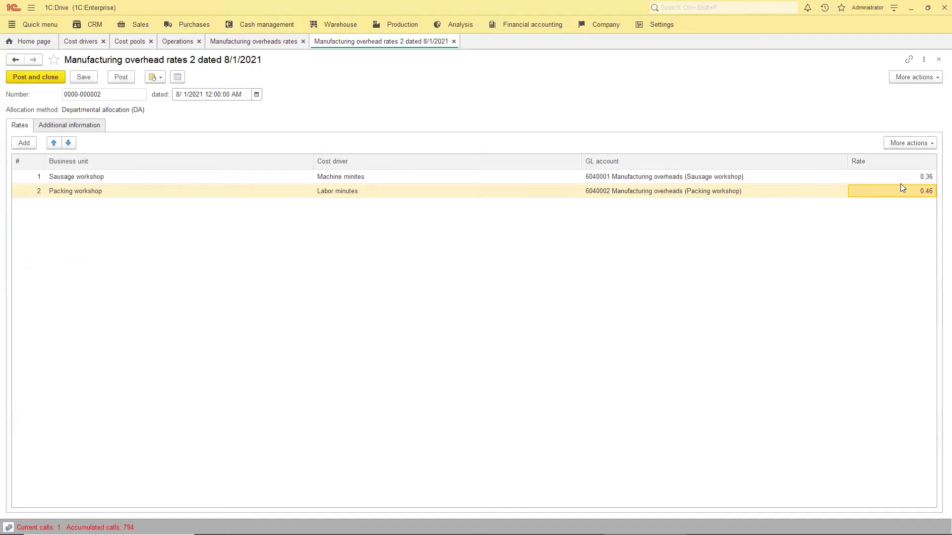
pyautogui.click(453, 41)
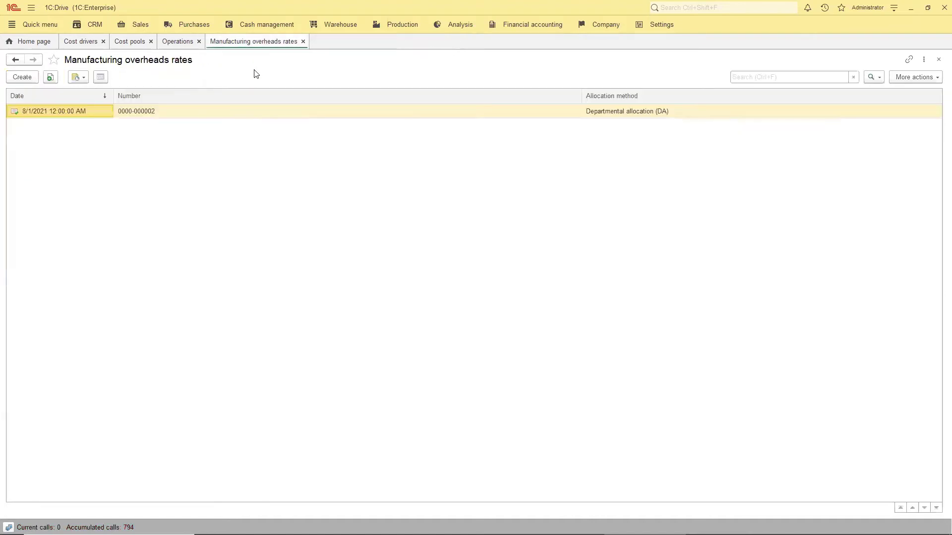
pyautogui.click(303, 41)
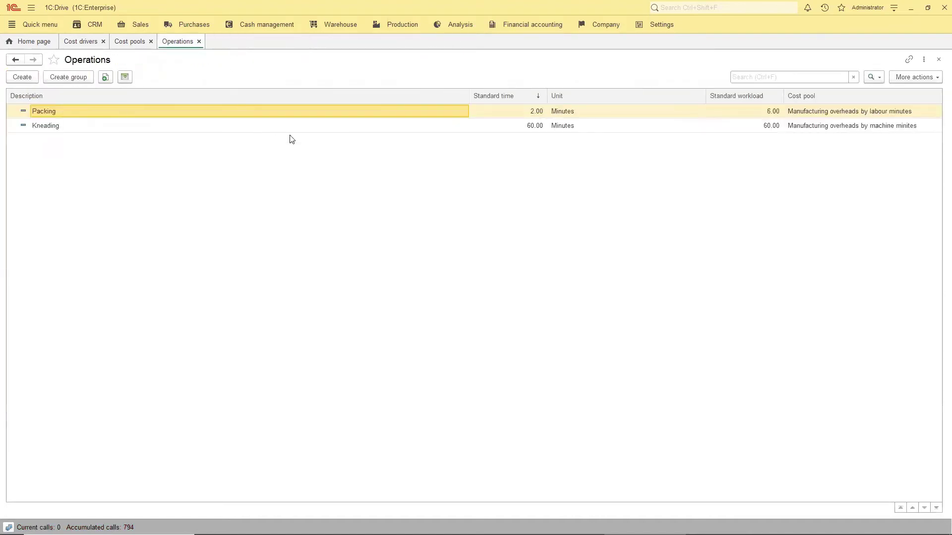
# - Switch to the PowerPoint presentation and show the "Online costing in production company" slide
pyautogui.hotkey('alt', 'Tab')
pyautogui.press('Tab')
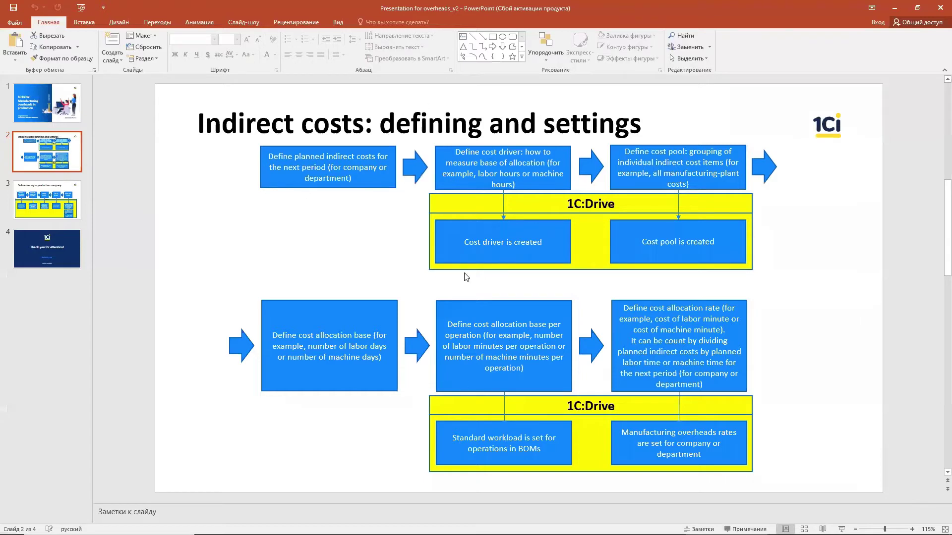
pyautogui.click(61, 203)
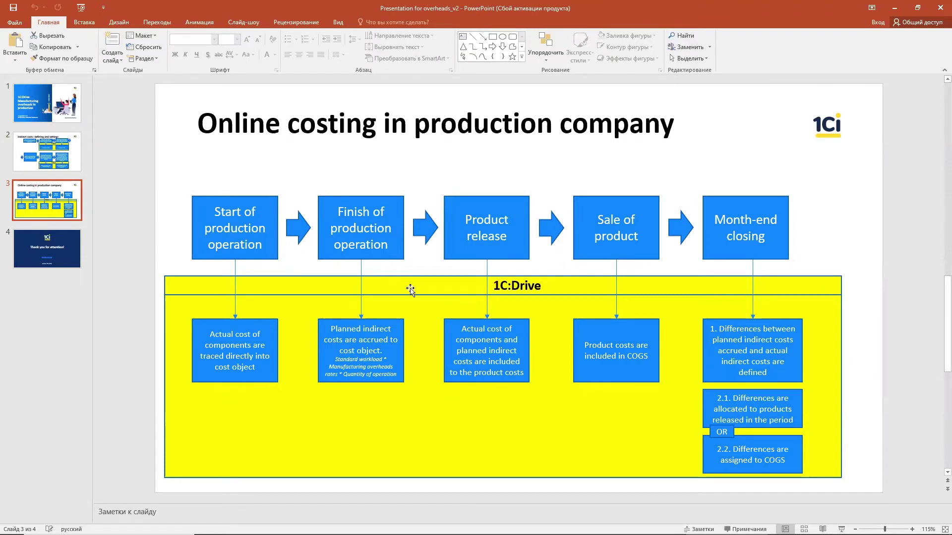
# - Switch to 1C:Drive, open the in-progress Vegan sausage production order and check its product and quantity
pyautogui.hotkey('alt', 'Tab')
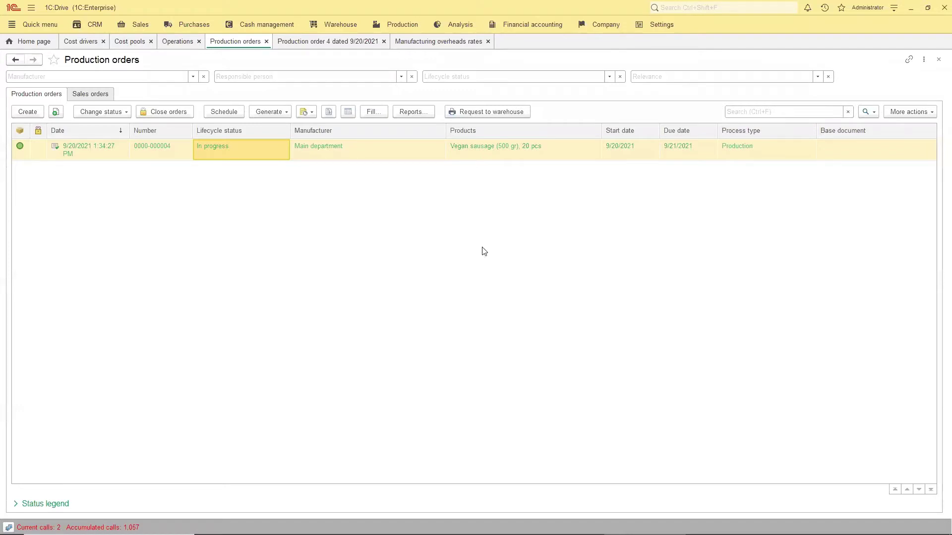
pyautogui.doubleClick(237, 150)
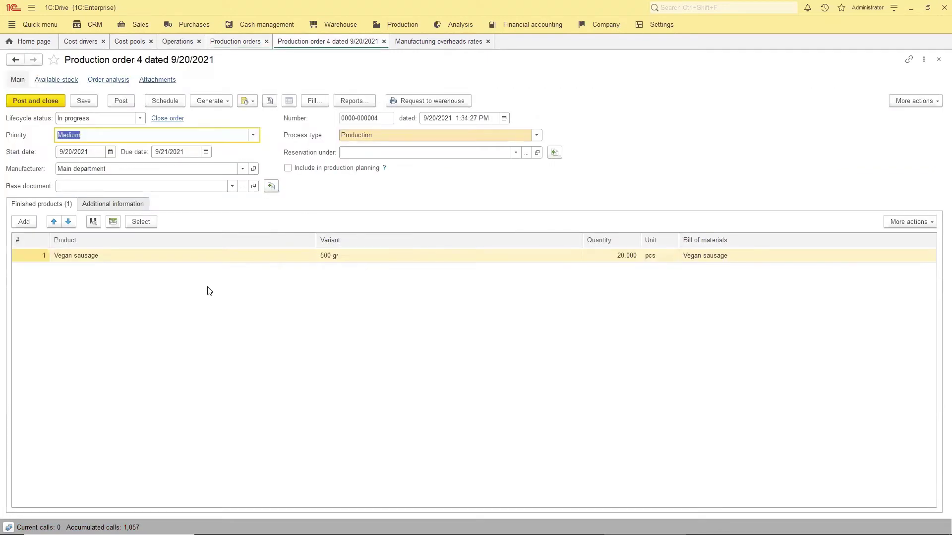
pyautogui.click(138, 259)
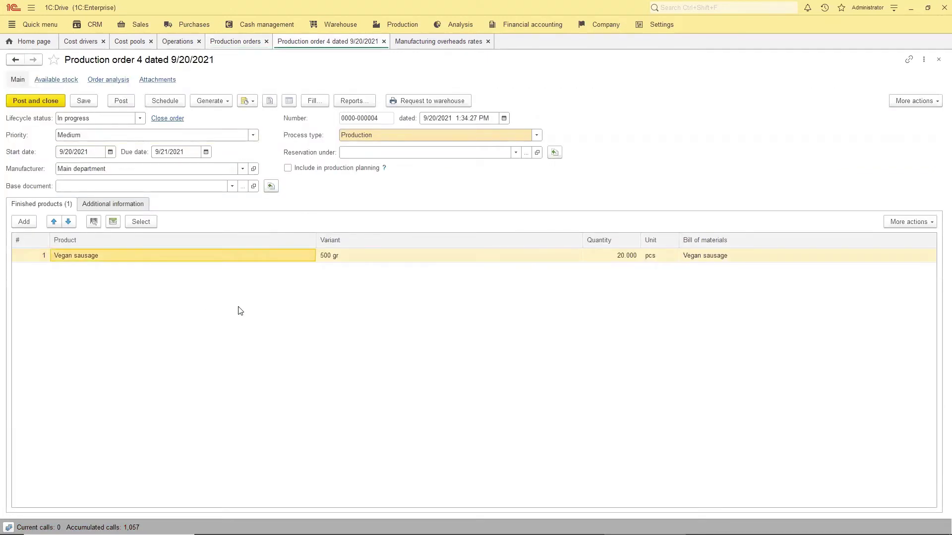
pyautogui.click(613, 258)
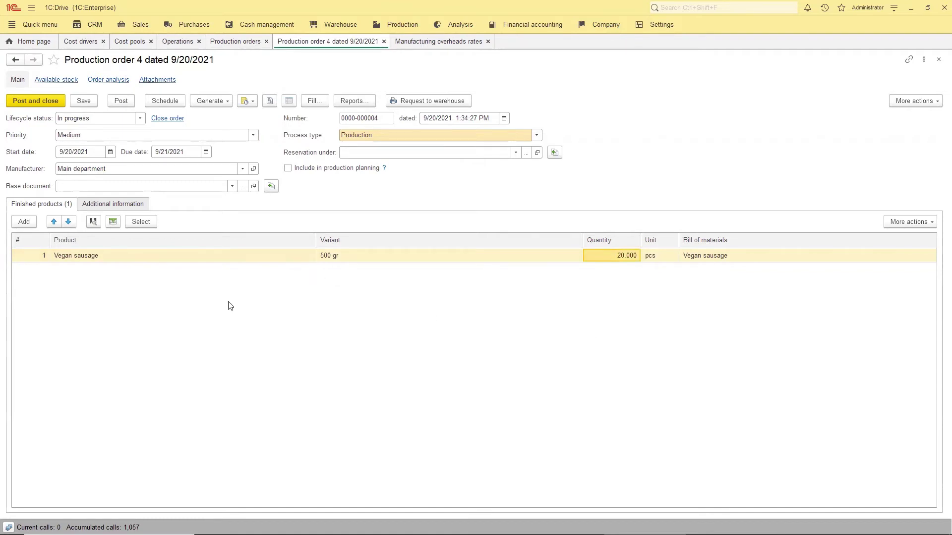
# - Open Work-in-progress generation for the production order, enlarge the window downward and select the Vegan filling row
pyautogui.click(208, 101)
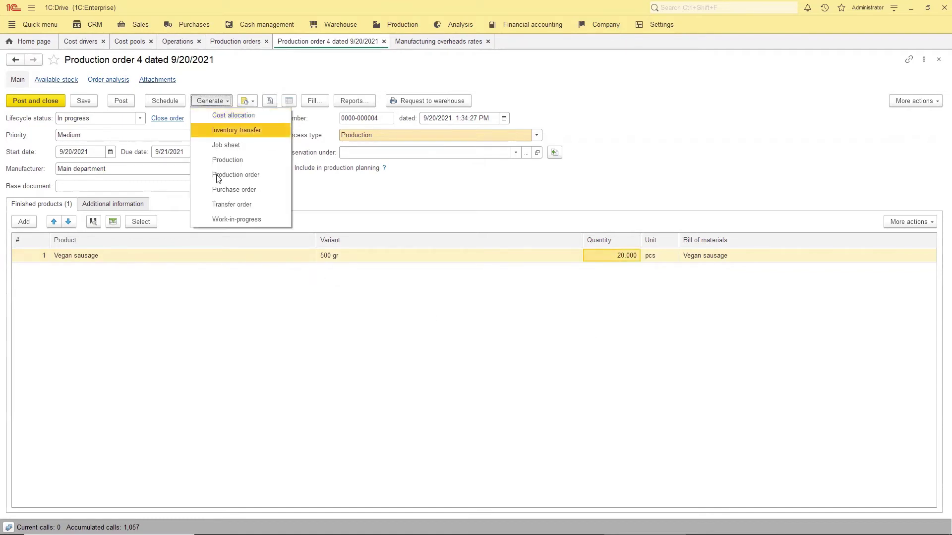
pyautogui.click(239, 221)
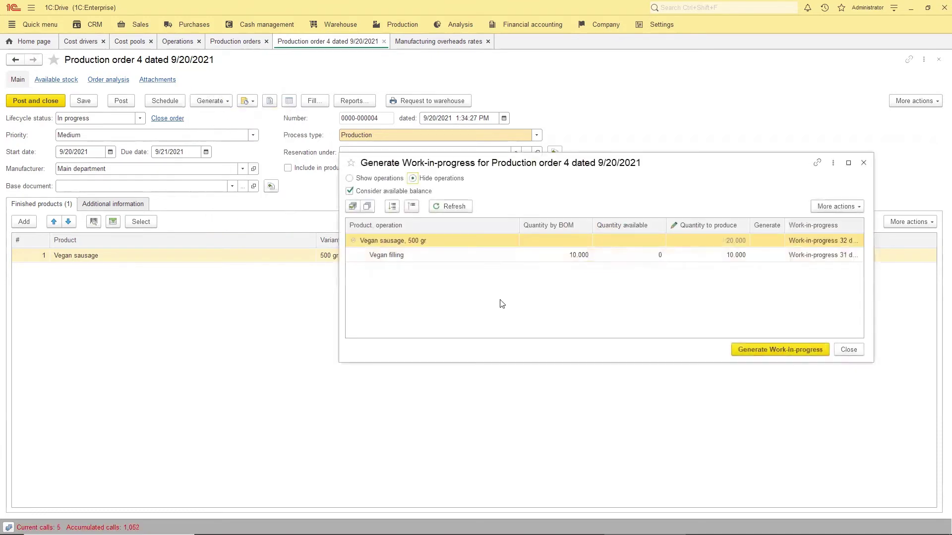
pyautogui.moveTo(510, 363); pyautogui.dragTo(510, 425)
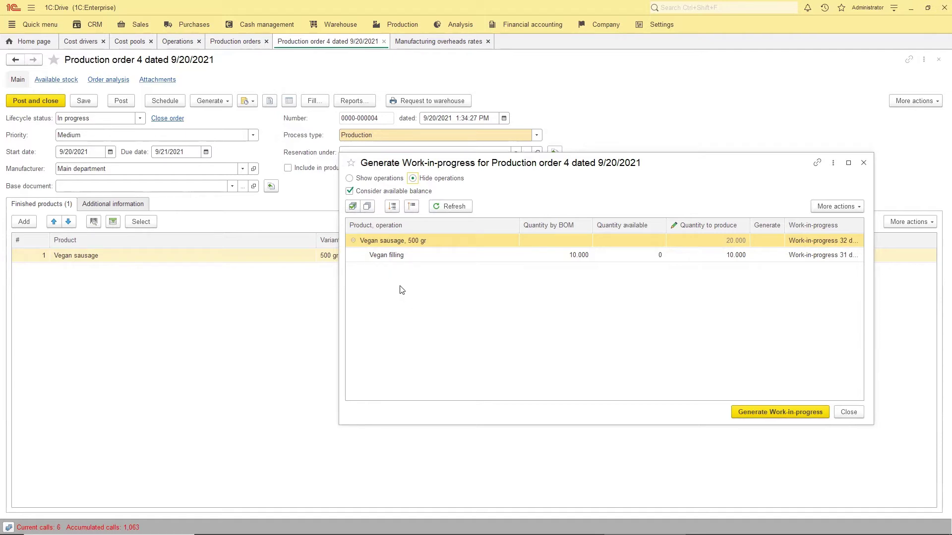
pyautogui.click(381, 256)
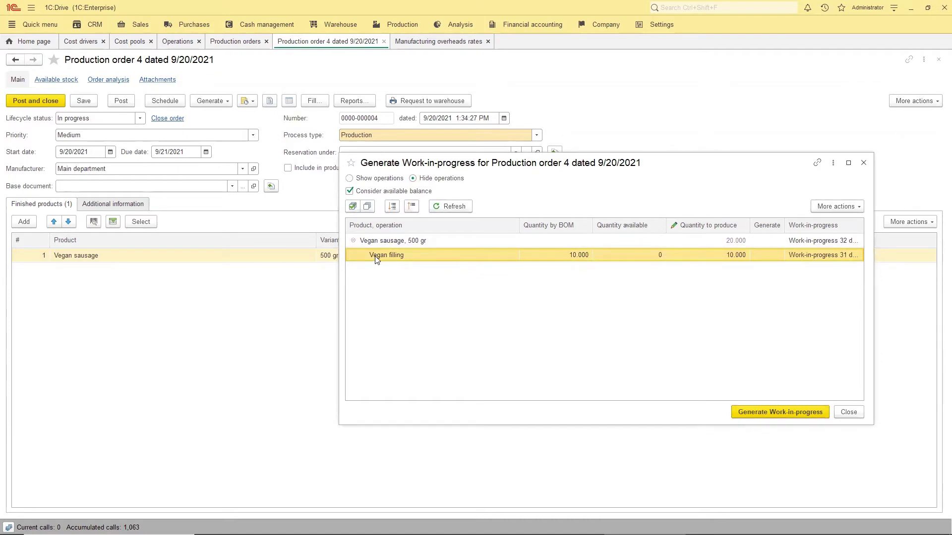
# - Check the Vegan sausage row, close the Work-in-progress generation window and open the list of Work-in-progress documents
pyautogui.click(387, 241)
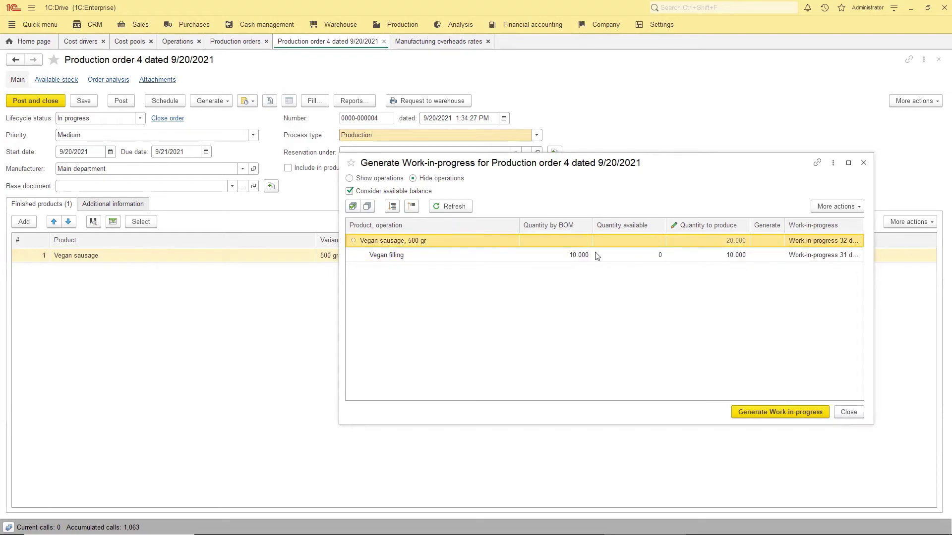
pyautogui.click(849, 412)
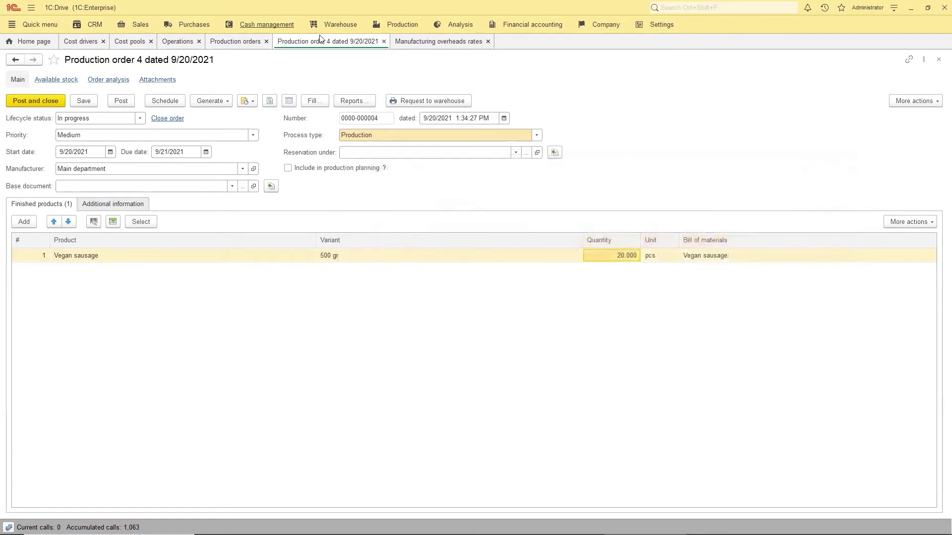
pyautogui.click(402, 25)
pyautogui.click(40, 149)
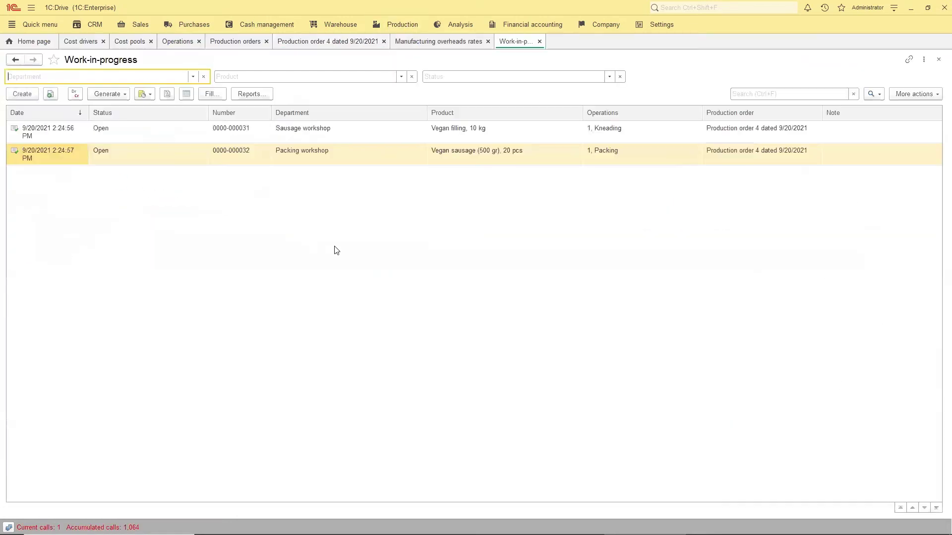
# - Open the Vegan filling work-in-progress document, look at its available status options and close it without changes
pyautogui.doubleClick(156, 132)
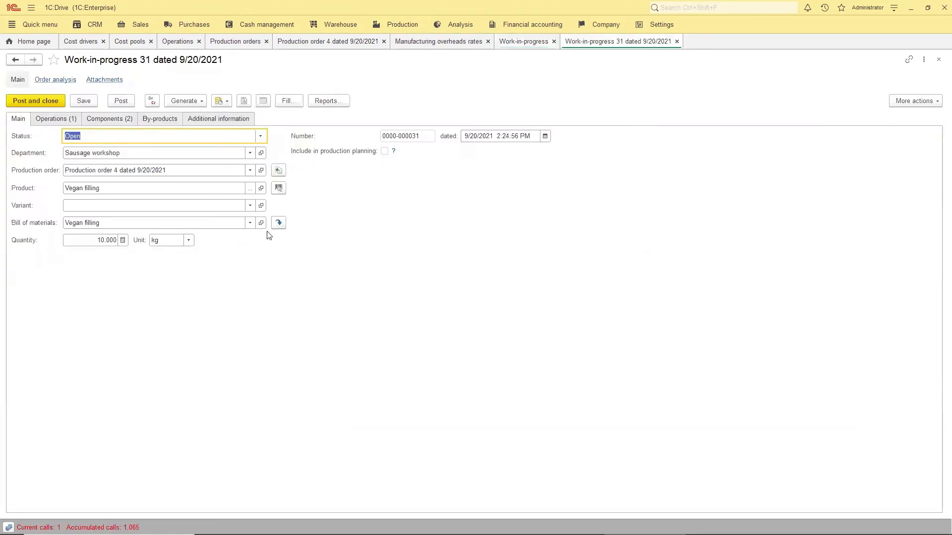
pyautogui.click(260, 137)
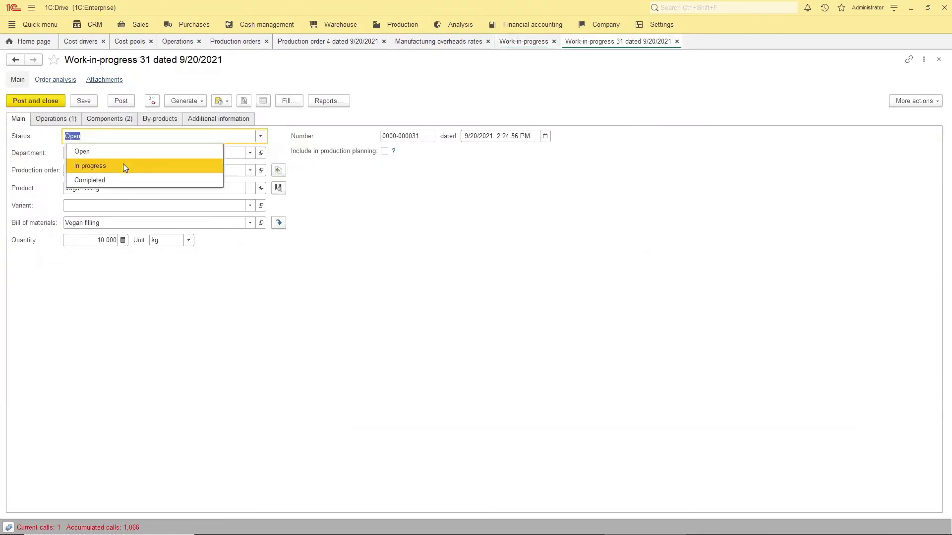
pyautogui.press('Escape')
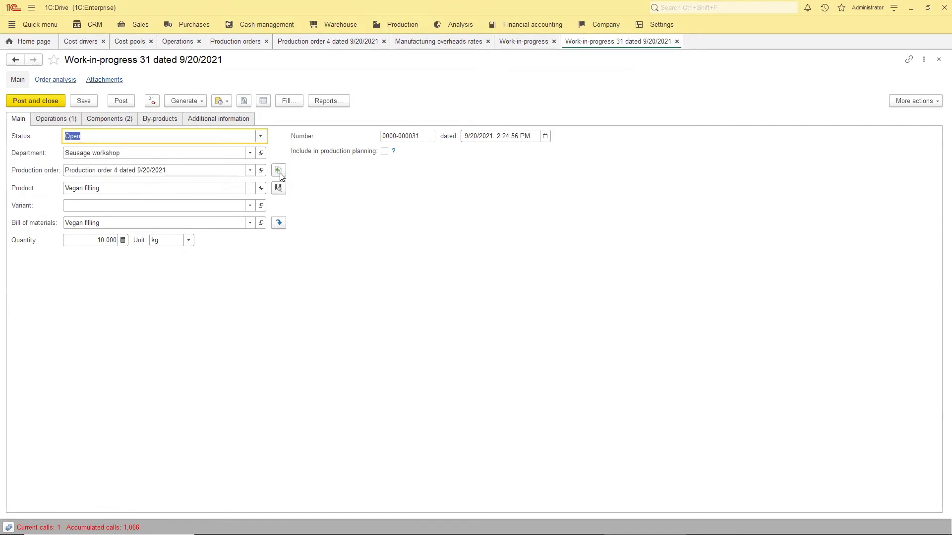
pyautogui.click(676, 41)
pyautogui.click(171, 159)
# - Reopen the Vegan filling work-in-progress, set its status to In progress with its operations started, and try to post it
pyautogui.doubleClick(164, 134)
pyautogui.click(261, 137)
pyautogui.click(124, 167)
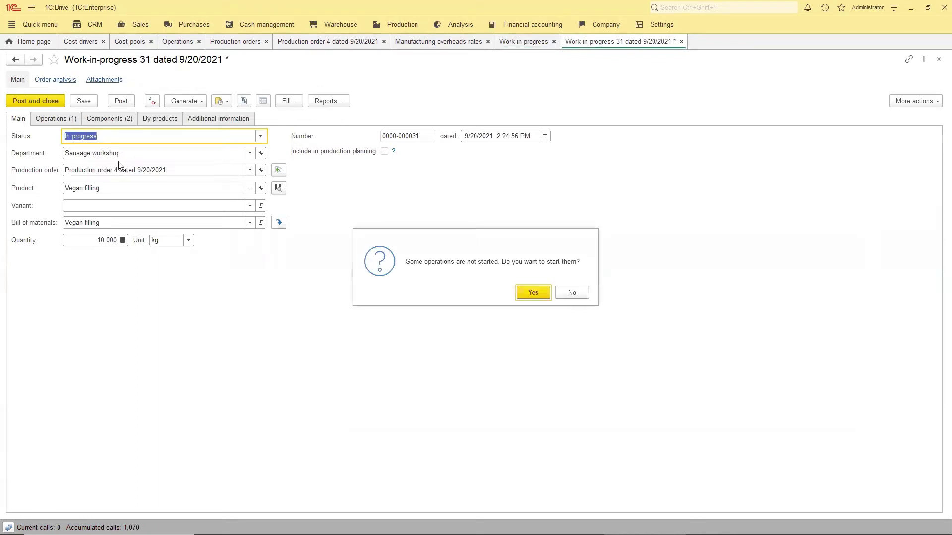
pyautogui.click(538, 293)
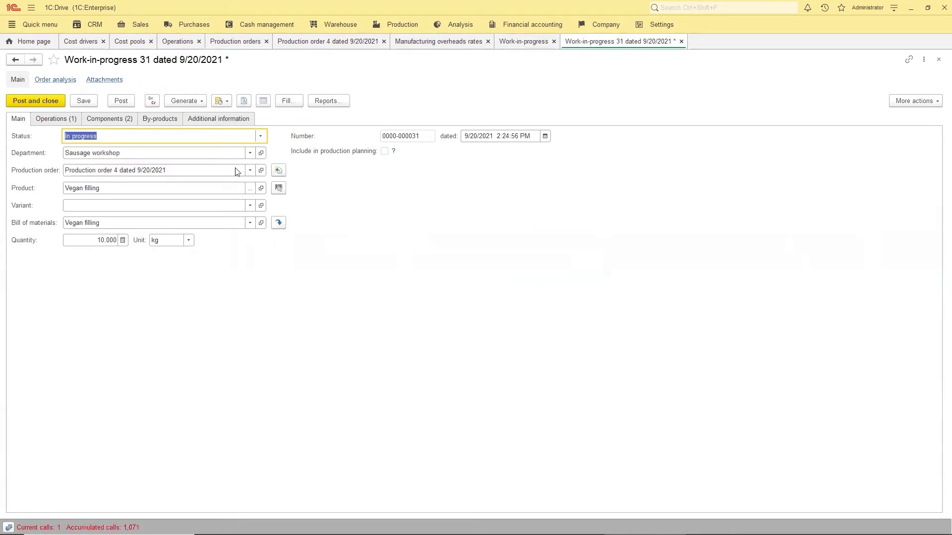
pyautogui.click(119, 103)
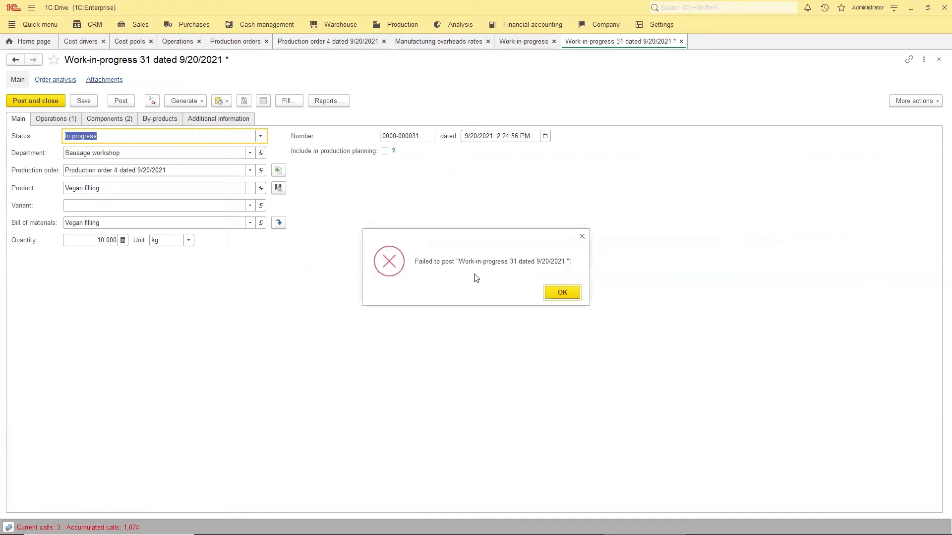
pyautogui.click(560, 294)
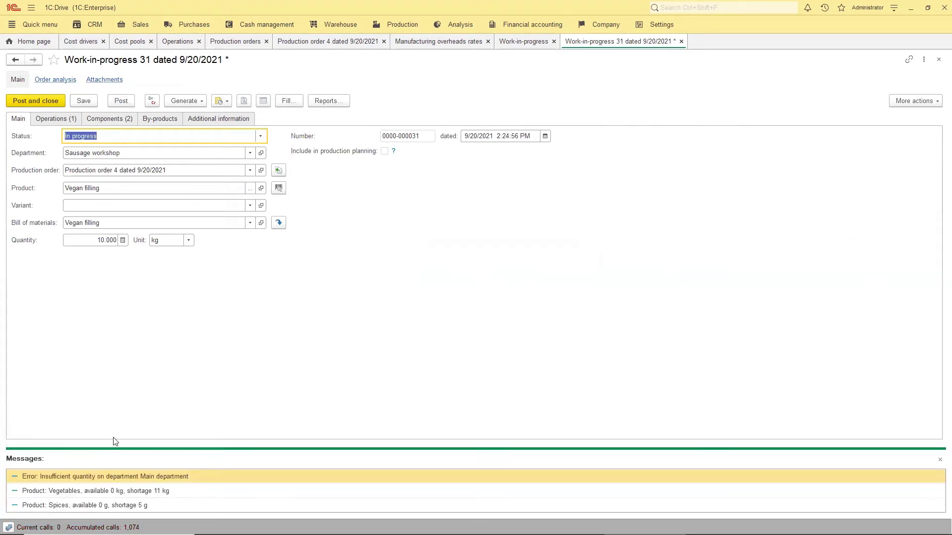
# - Set the Vegan filling components to be consumed from the Main warehouse and post the work-in-progress document
pyautogui.click(119, 118)
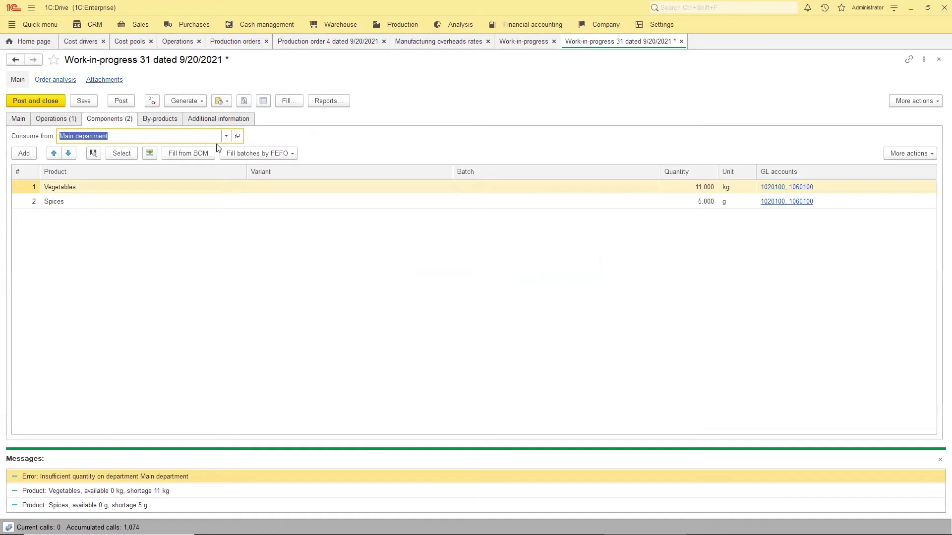
pyautogui.click(226, 136)
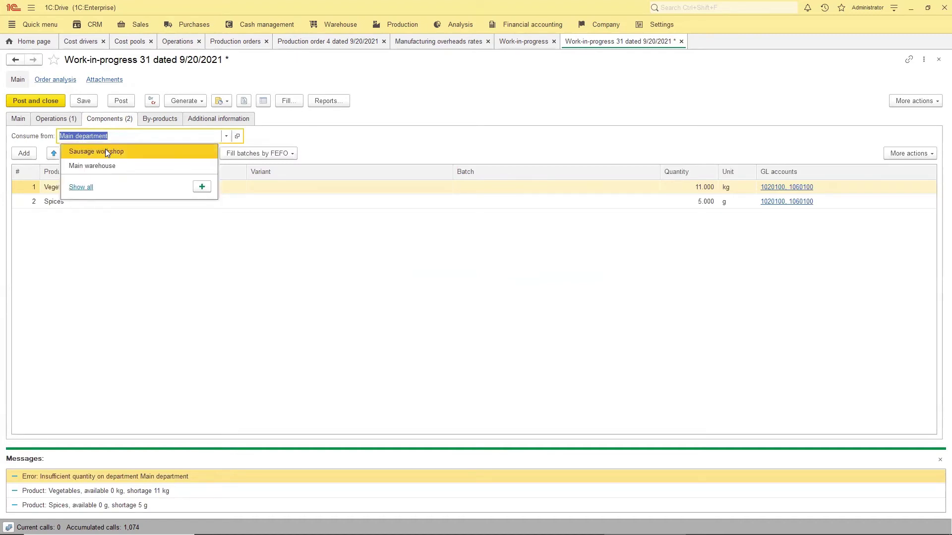
pyautogui.click(105, 164)
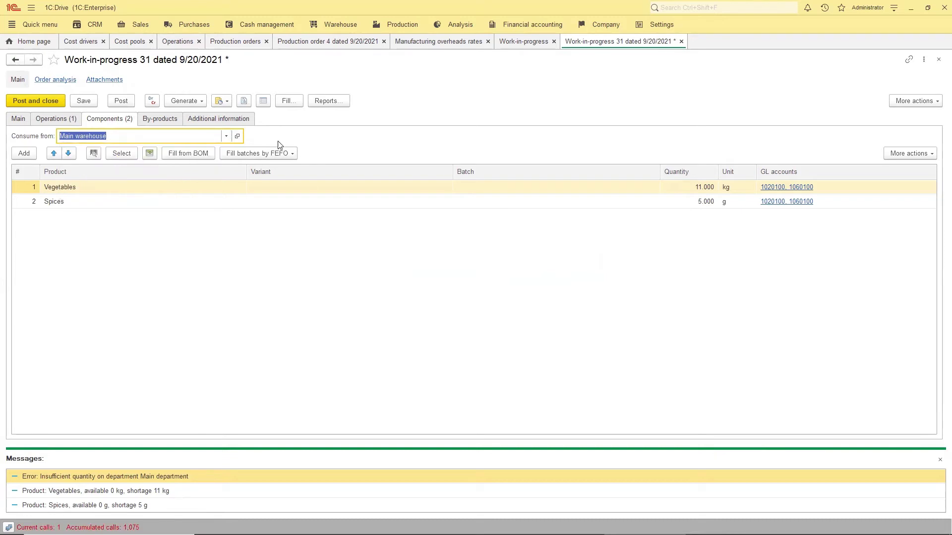
pyautogui.click(83, 191)
pyautogui.click(85, 205)
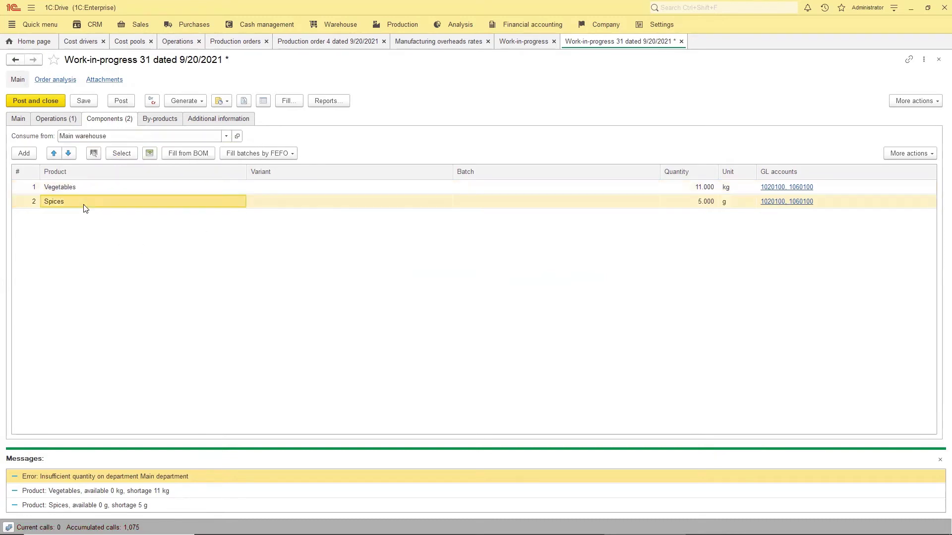
pyautogui.click(115, 102)
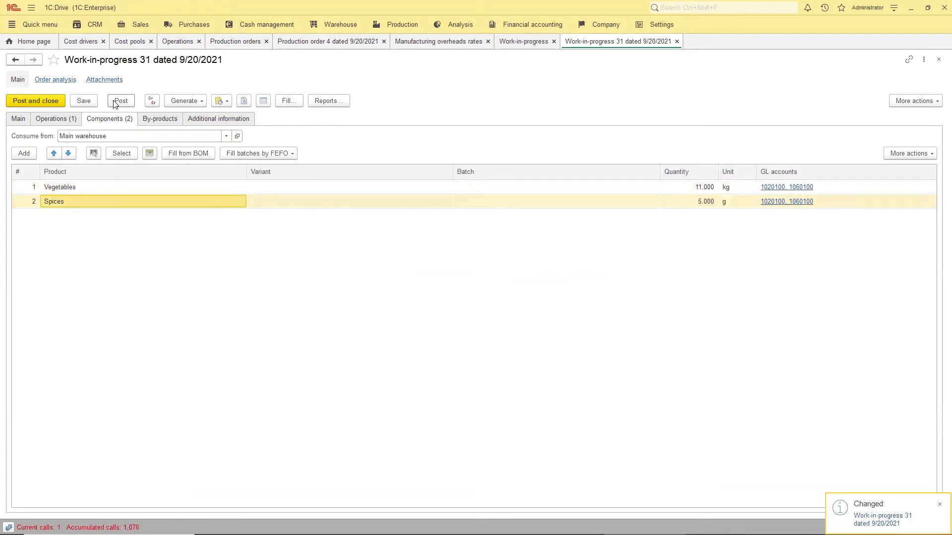
pyautogui.click(940, 505)
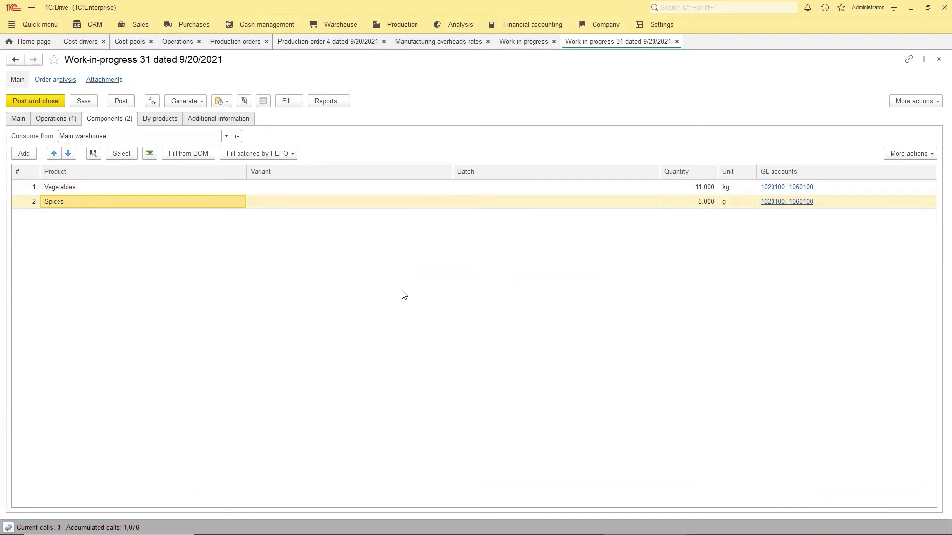
pyautogui.click(18, 120)
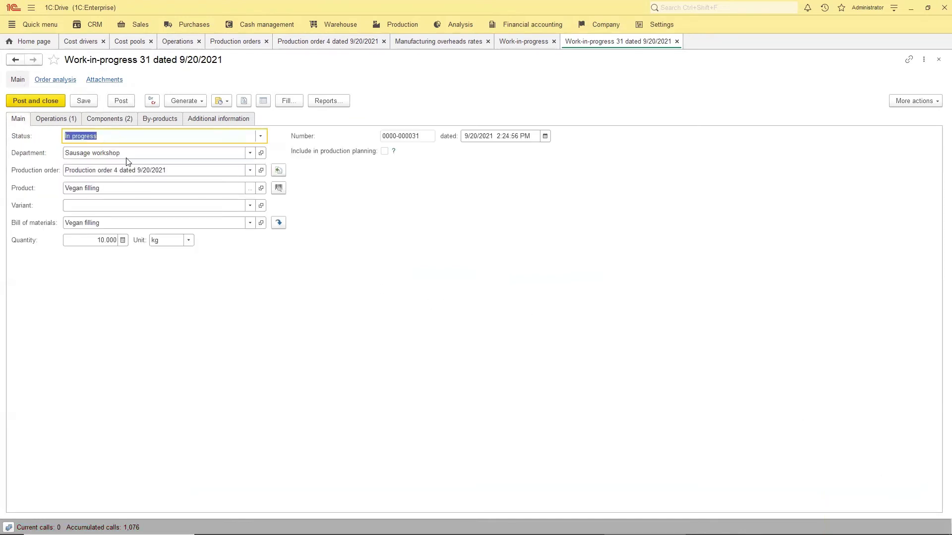
# - Switch to the PowerPoint presentation to review the production operation stages on the "Online costing in production company" slide
pyautogui.hotkey('alt', 'Tab')
pyautogui.hotkey('alt', 'Tab')
pyautogui.hotkey('alt', 'Tab')
pyautogui.hotkey('alt', 'Tab')
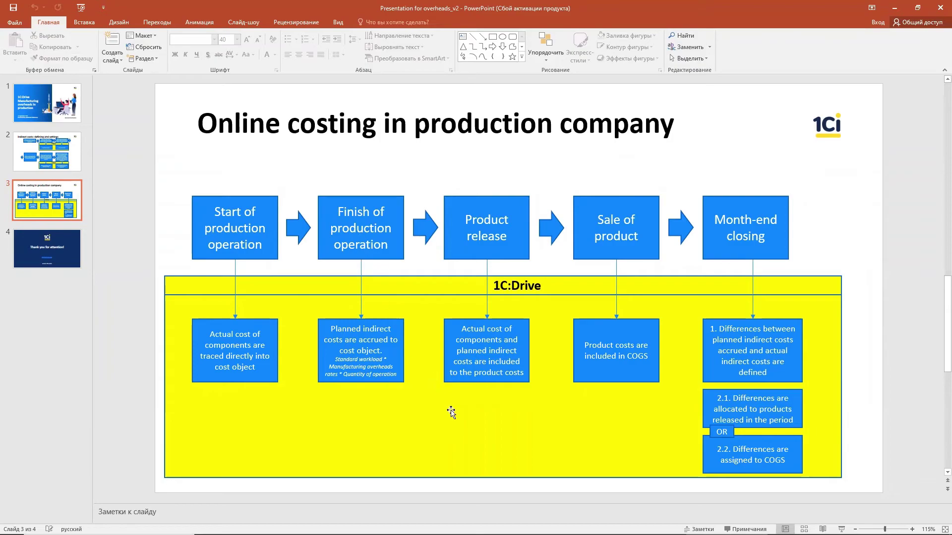
# - Return to 1C:Drive, set the Vegan filling work-in-progress to Completed, let its operations be completed automatically, and post it
pyautogui.hotkey('alt', 'Tab')
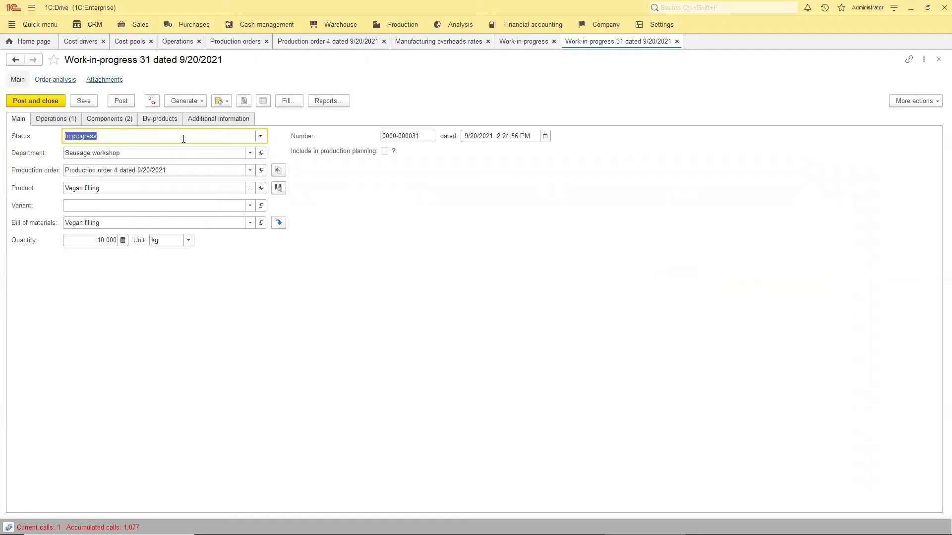
pyautogui.click(260, 136)
pyautogui.click(113, 180)
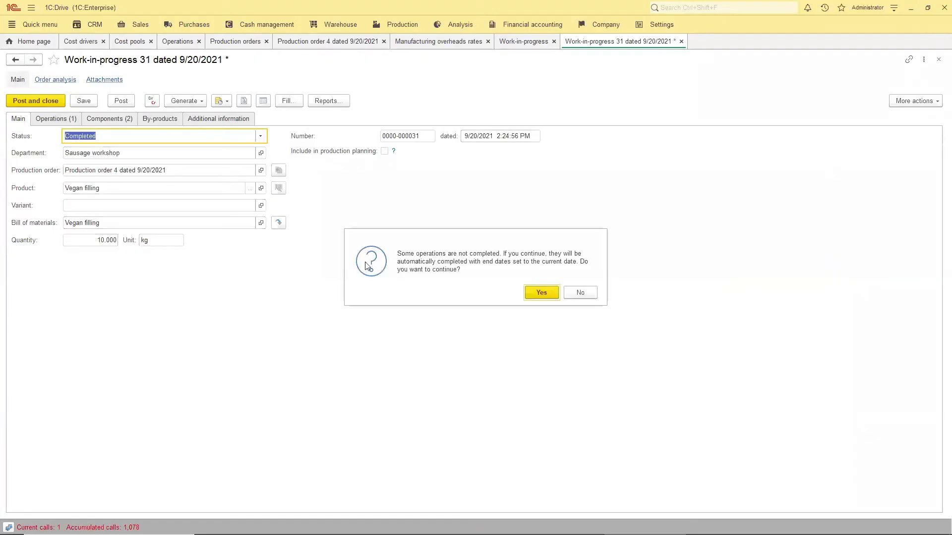
pyautogui.click(530, 294)
pyautogui.click(120, 101)
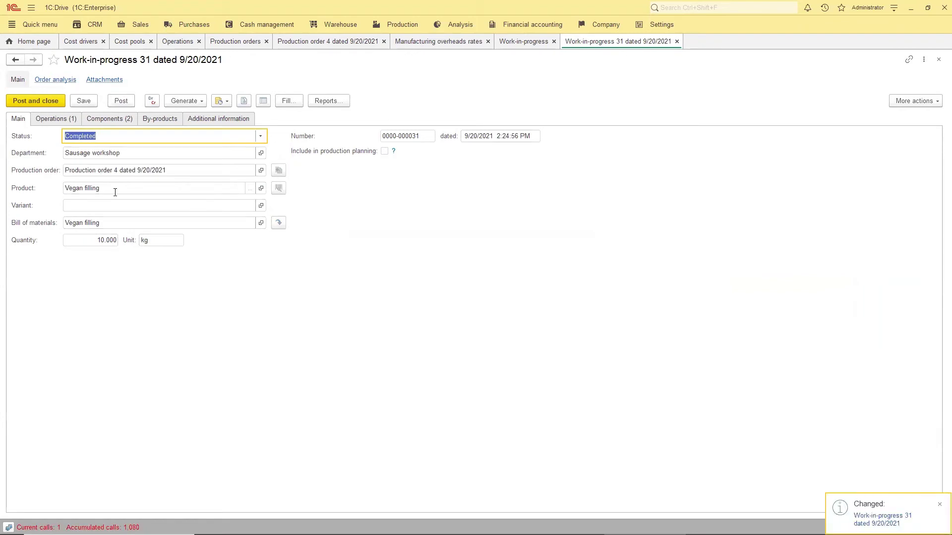
# - Examine the workload, rate and total of the Kneading operation in the Vegan filling work-in-progress
pyautogui.click(55, 120)
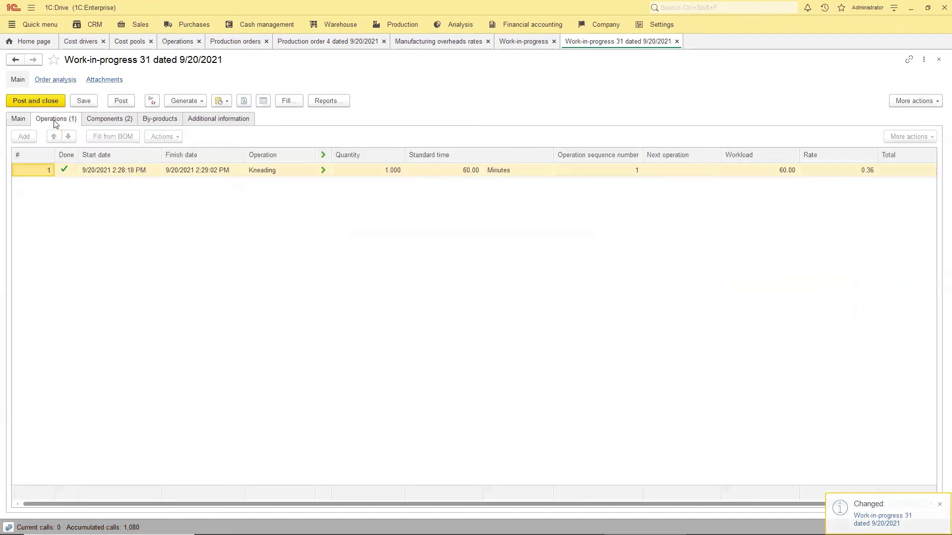
pyautogui.click(755, 174)
pyautogui.click(832, 175)
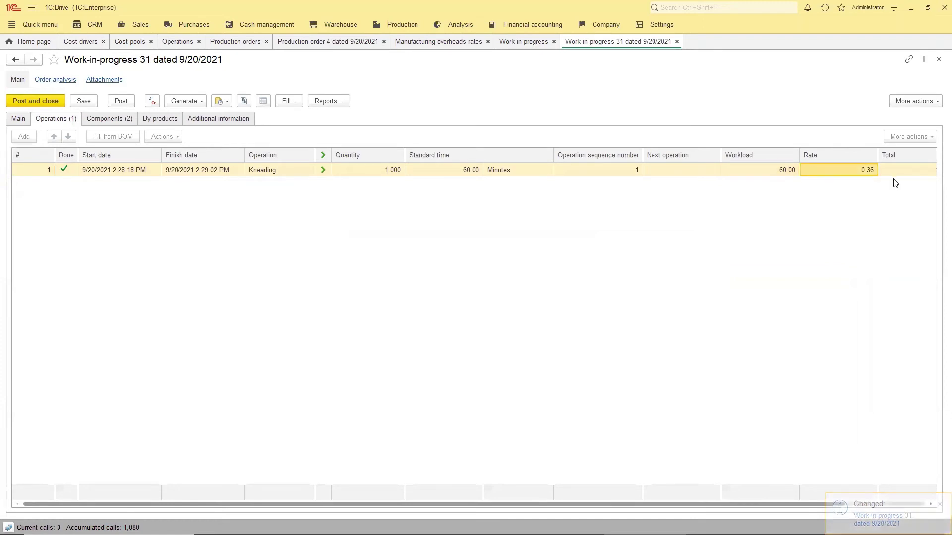
pyautogui.press('Right')
pyautogui.press('Left')
pyautogui.press('Left')
pyautogui.press('Right')
pyautogui.press('Right')
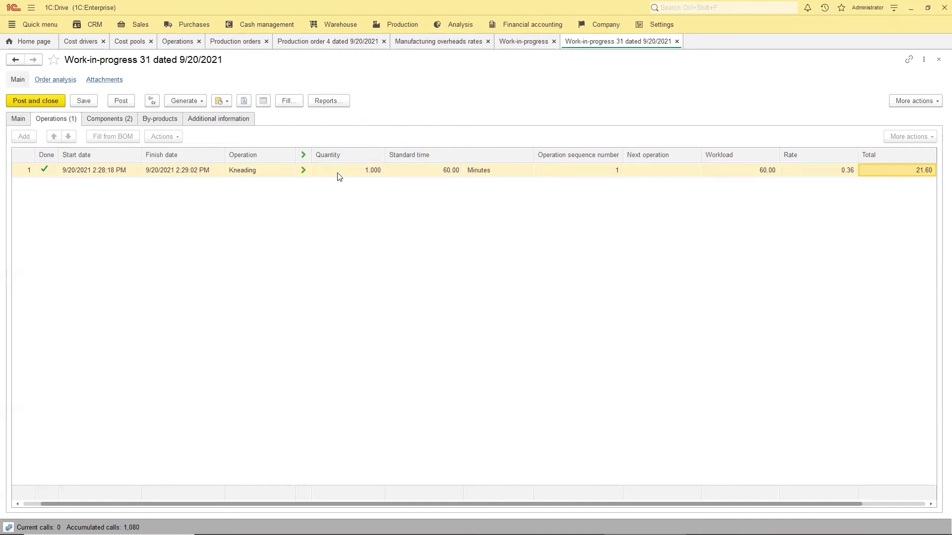
# - Run the Work-in-progress report, examine the Kneading inflow amount under Vegan filling and close the report
pyautogui.click(406, 28)
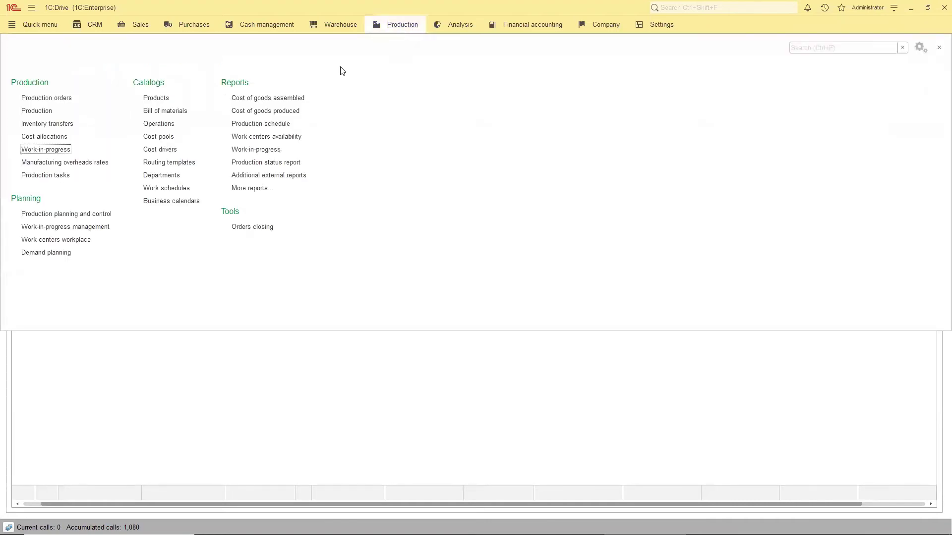
pyautogui.click(256, 149)
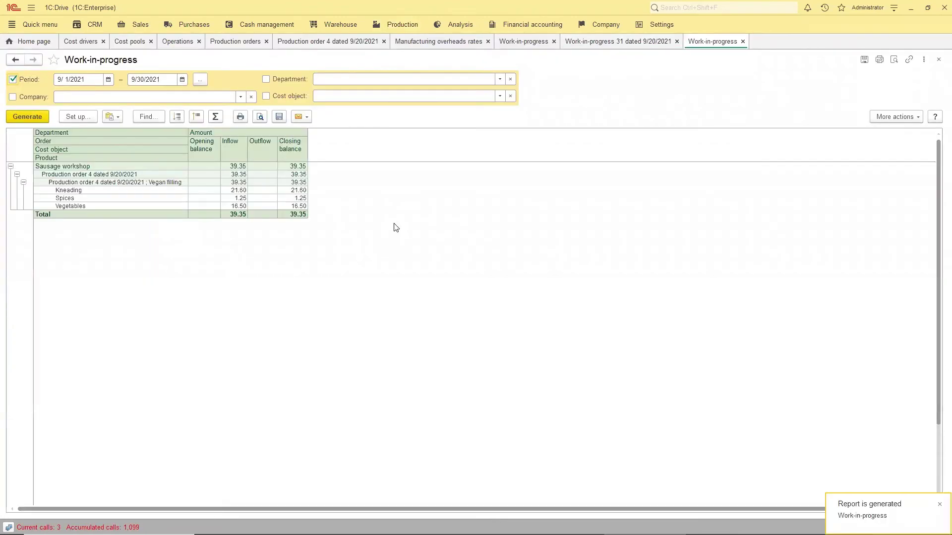
pyautogui.click(81, 191)
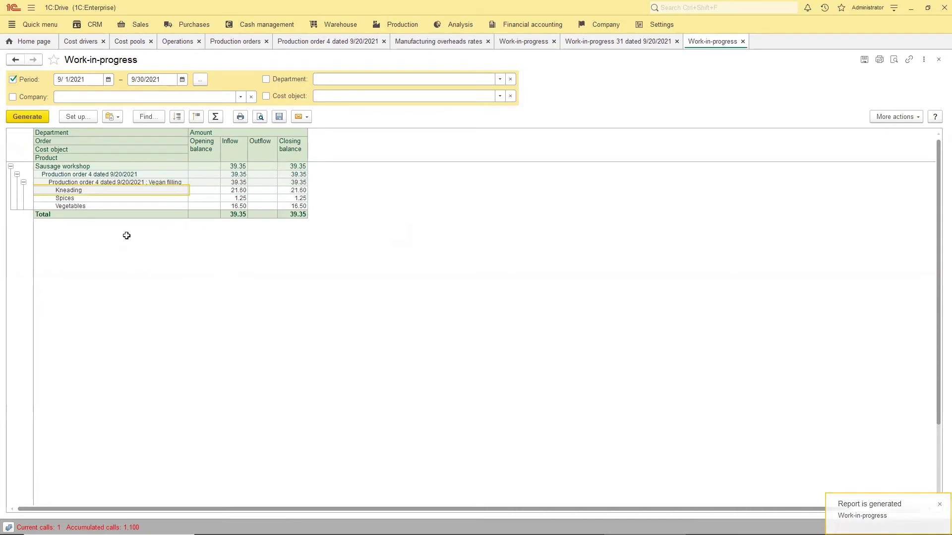
pyautogui.click(236, 190)
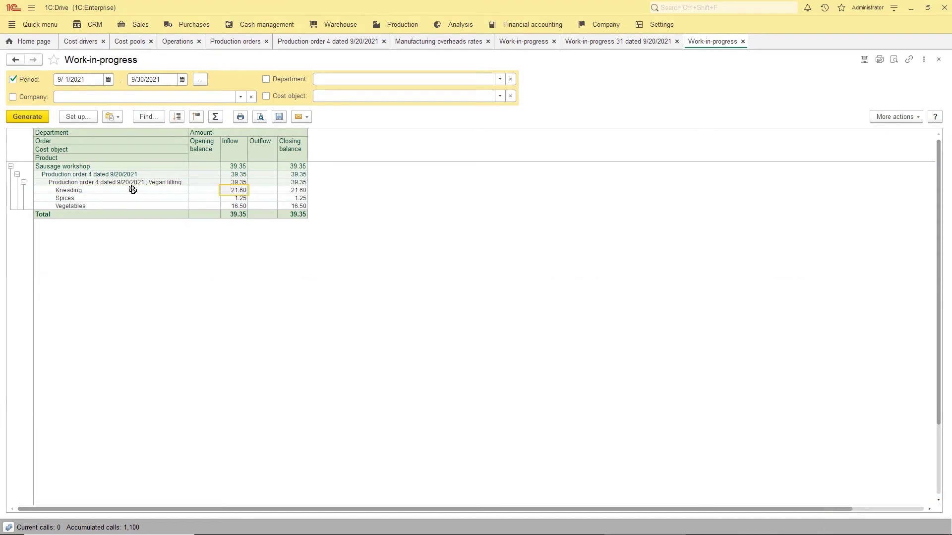
pyautogui.click(743, 42)
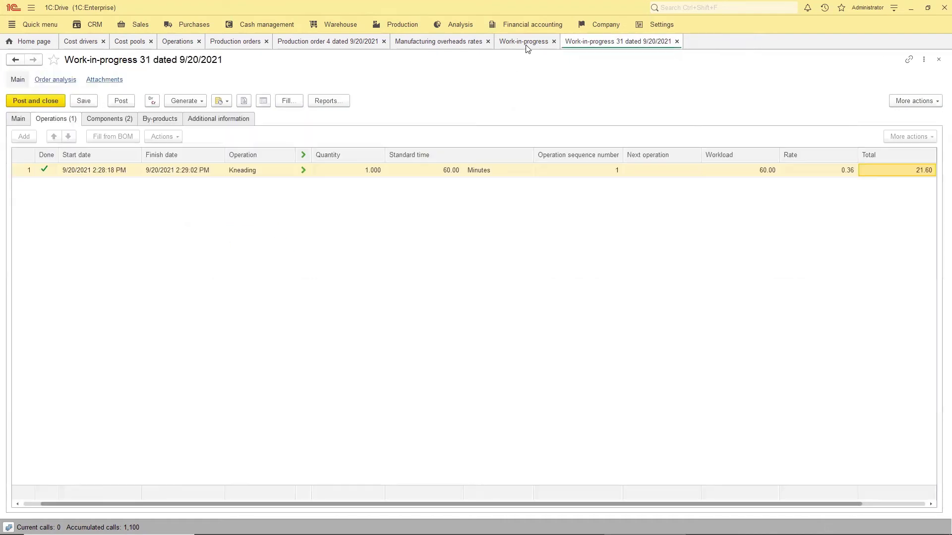
# - Generate a Production document from the completed Vegan filling work-in-progress, post it and close it
pyautogui.click(526, 44)
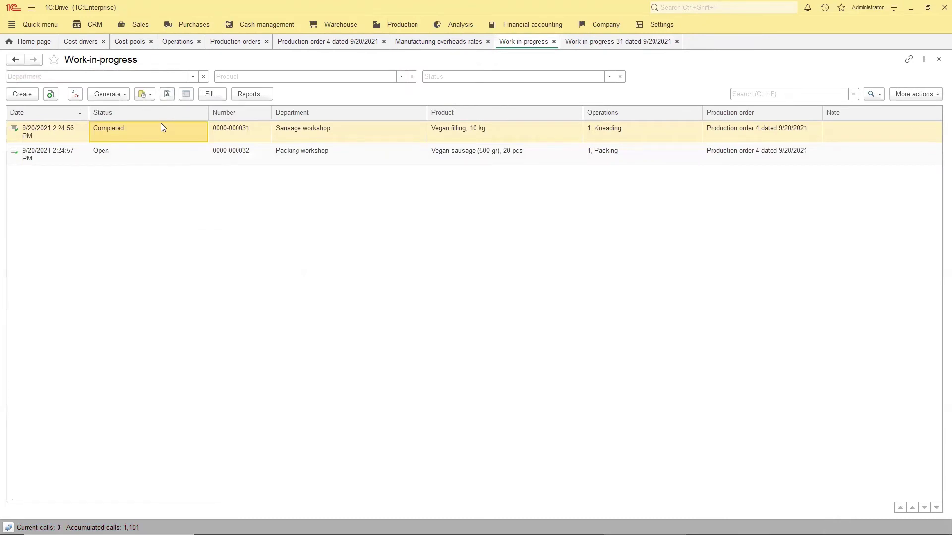
pyautogui.click(111, 94)
pyautogui.click(144, 125)
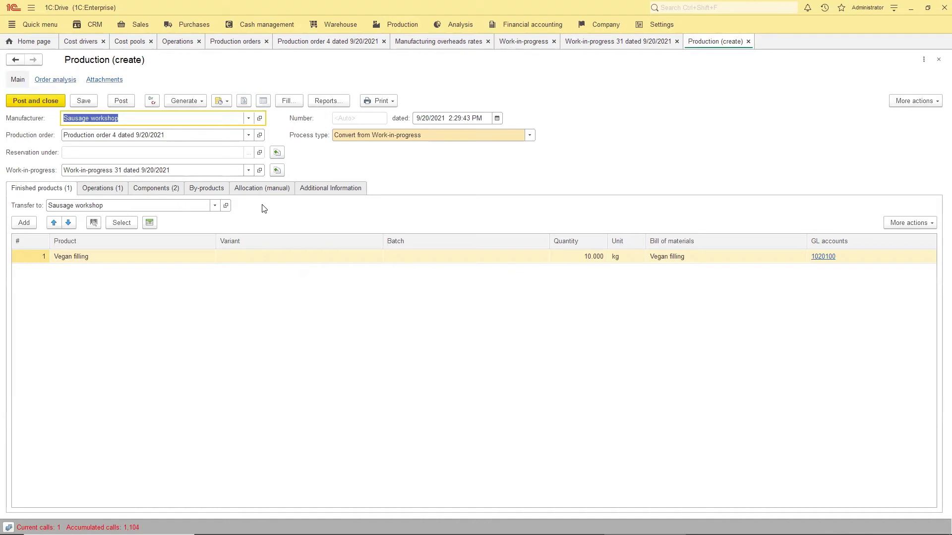
pyautogui.click(126, 103)
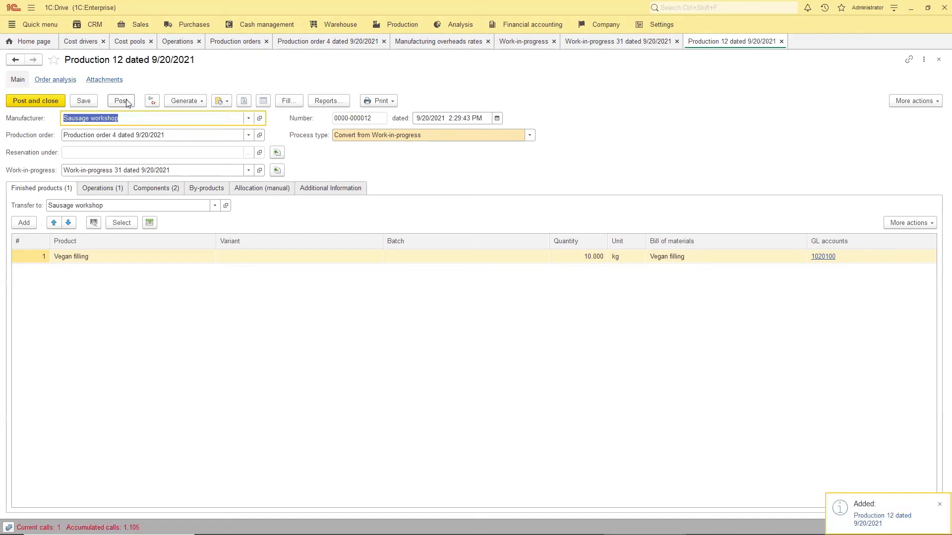
pyautogui.click(781, 41)
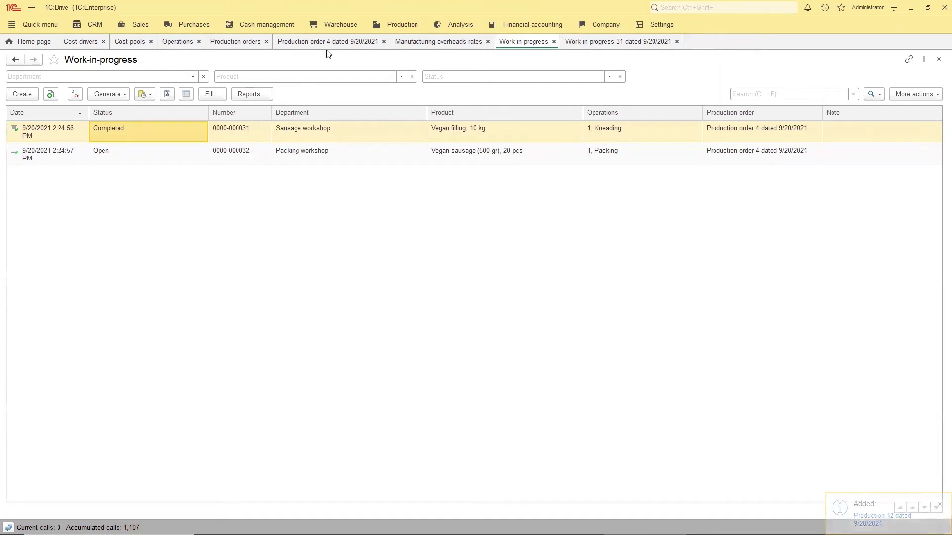
# - Generate the Work-in-progress report again to check the costs after releasing the Vegan filling
pyautogui.click(591, 41)
pyautogui.click(402, 25)
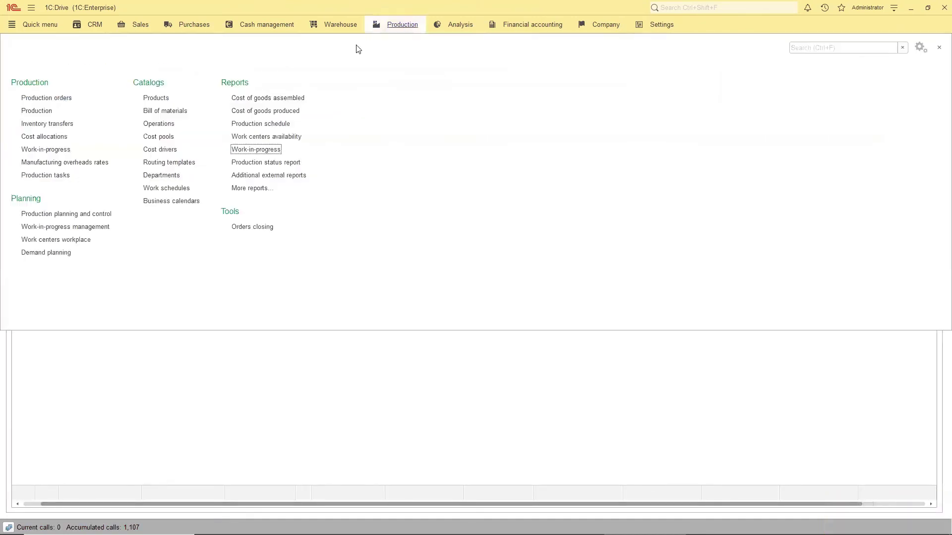
pyautogui.click(253, 151)
pyautogui.click(28, 117)
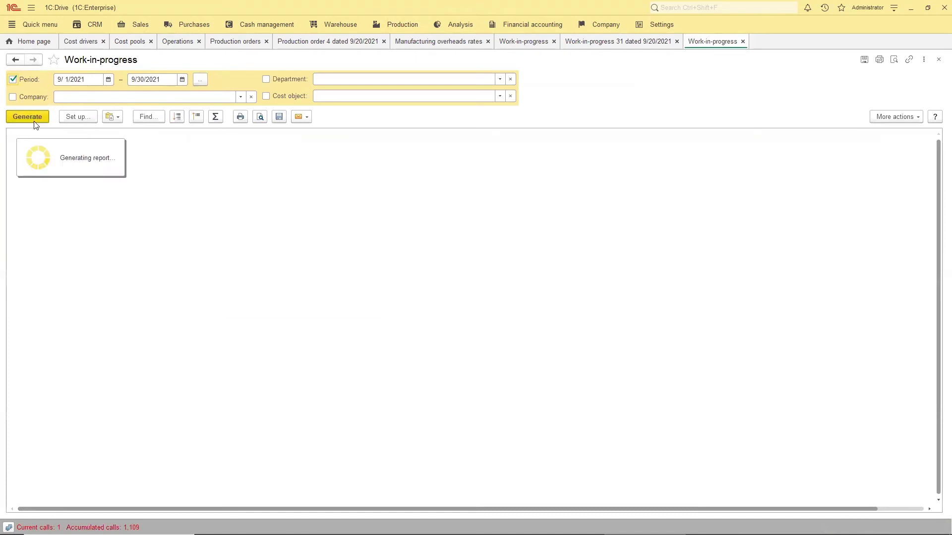
# - Examine the Outflow amounts of Kneading, Spices and Vegetables in the Work-in-progress report
pyautogui.moveTo(261, 190); pyautogui.dragTo(261, 203)
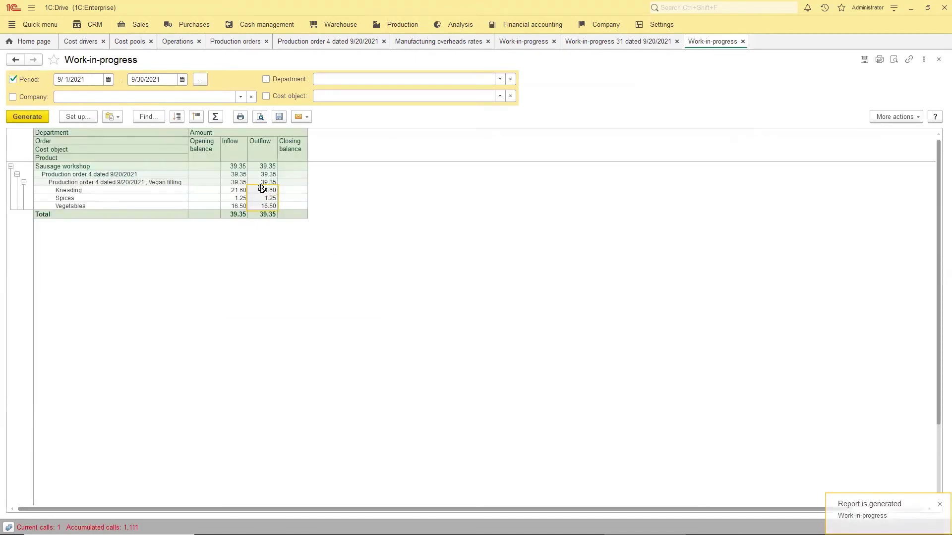
pyautogui.click(262, 143)
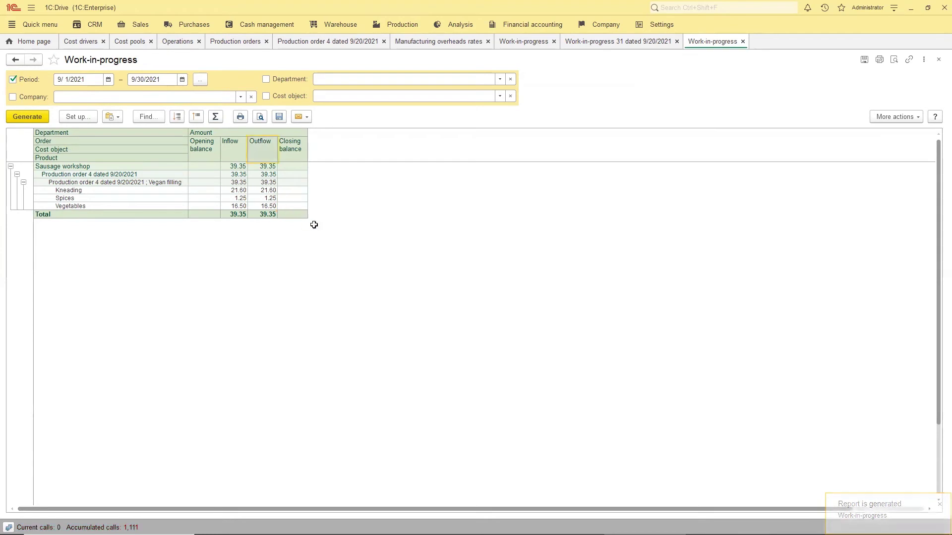
# - Open the Packing workshop's work-in-progress document for the Vegan sausage
pyautogui.click(403, 25)
pyautogui.click(48, 149)
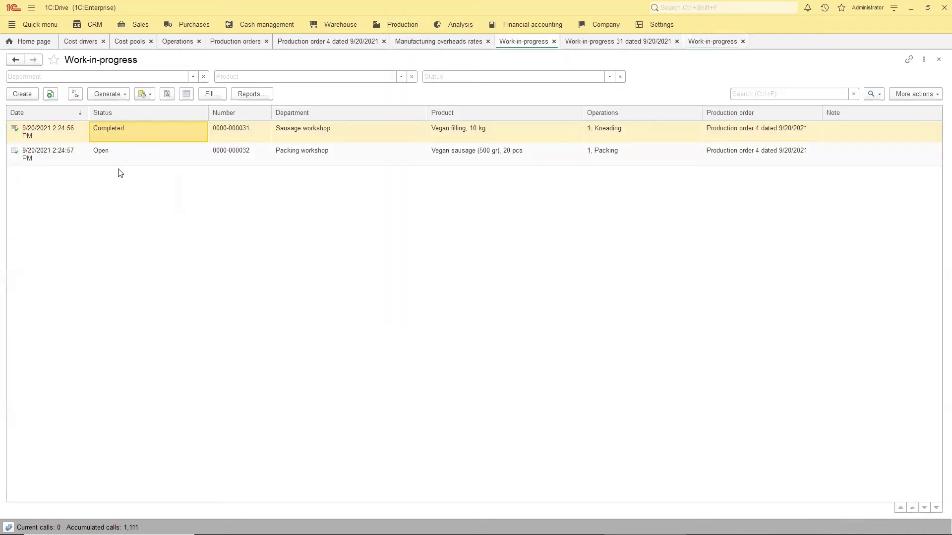
pyautogui.click(127, 159)
pyautogui.doubleClick(127, 158)
pyautogui.click(261, 136)
pyautogui.click(115, 180)
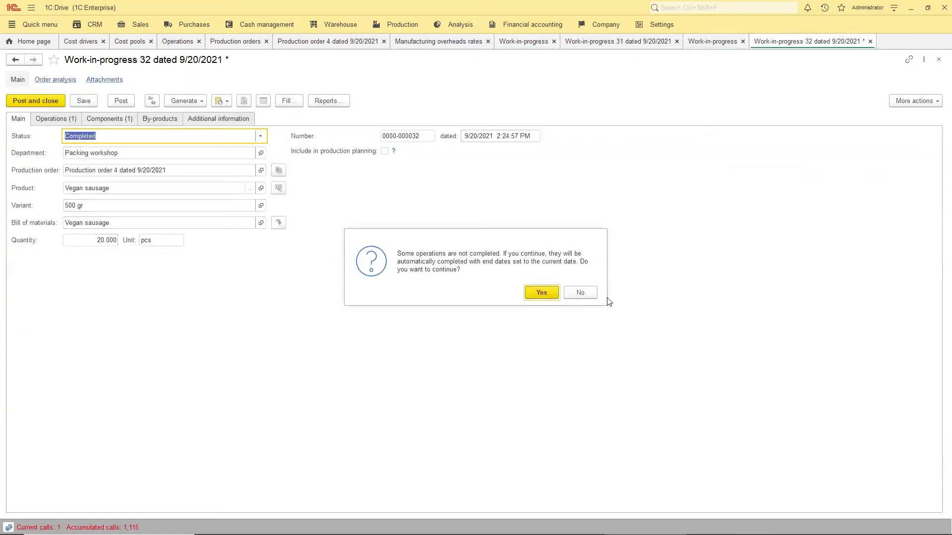
pyautogui.click(567, 286)
# - Set the department from which the Vegan filling component is consumed to Sausage workshop
pyautogui.click(110, 119)
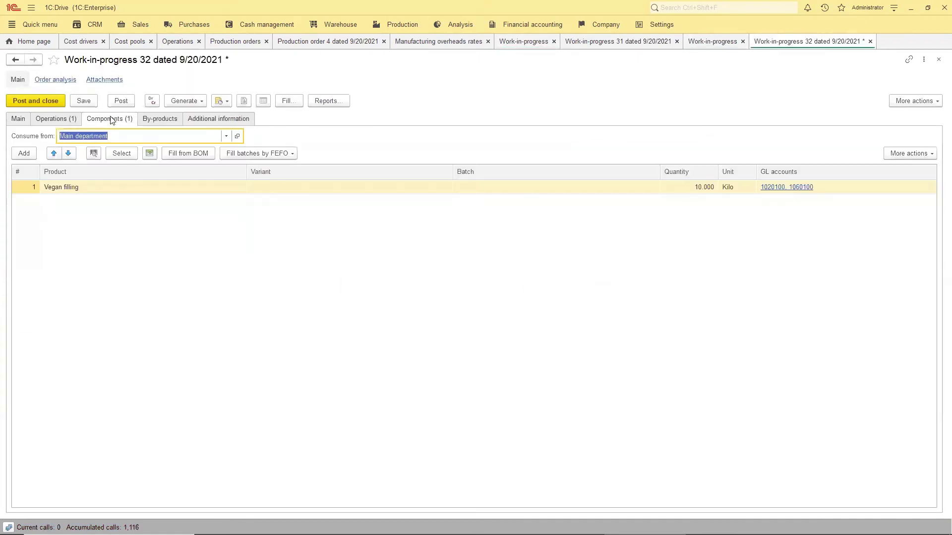
pyautogui.click(227, 137)
pyautogui.click(106, 165)
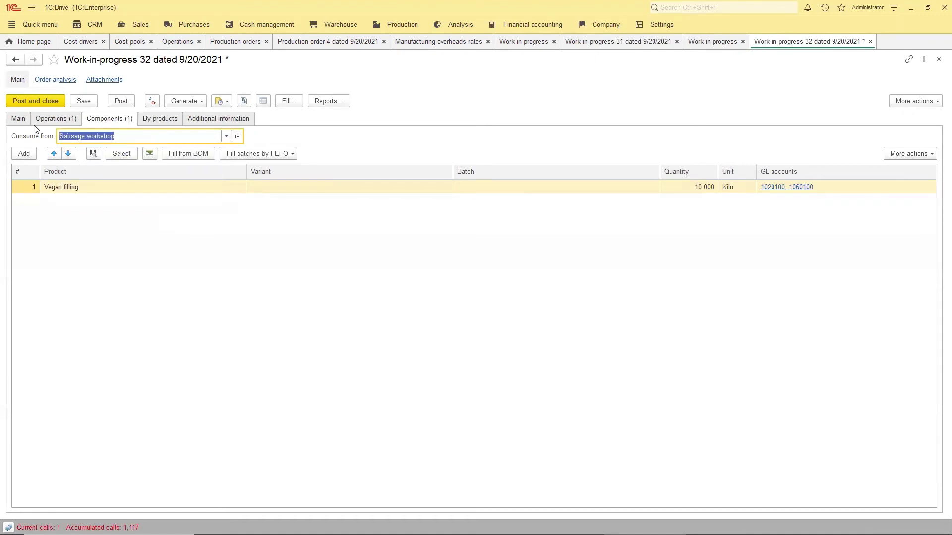
# - Set the Vegan sausage work-in-progress to Completed, accept automatic completion of its operations and post the document
pyautogui.click(20, 119)
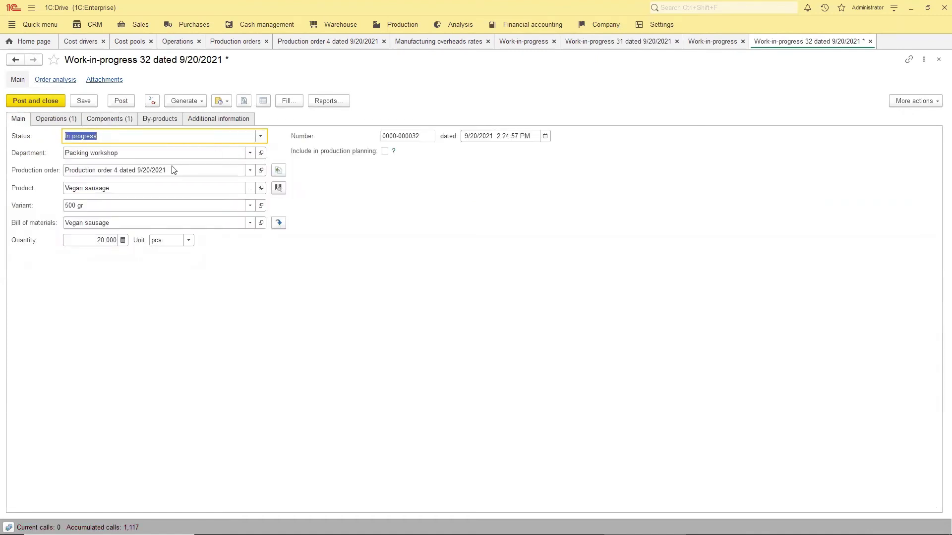
pyautogui.click(260, 136)
pyautogui.click(137, 178)
pyautogui.click(544, 293)
pyautogui.click(121, 100)
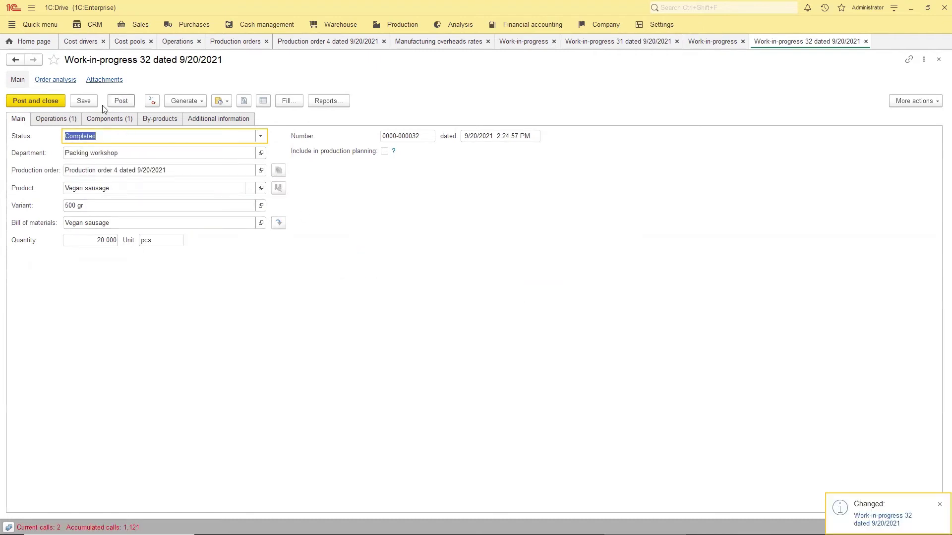
# - Generate a Production document from the Vegan sausage work-in-progress and assign Batch No: 1, Exp. date: 9/20/2021 to the finished product
pyautogui.click(170, 101)
pyautogui.click(219, 131)
pyautogui.click(38, 104)
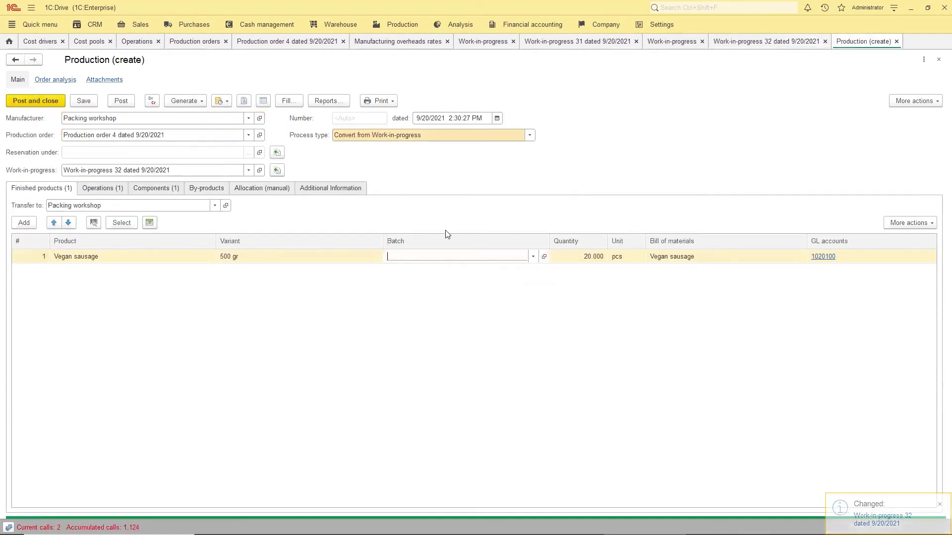
pyautogui.click(533, 256)
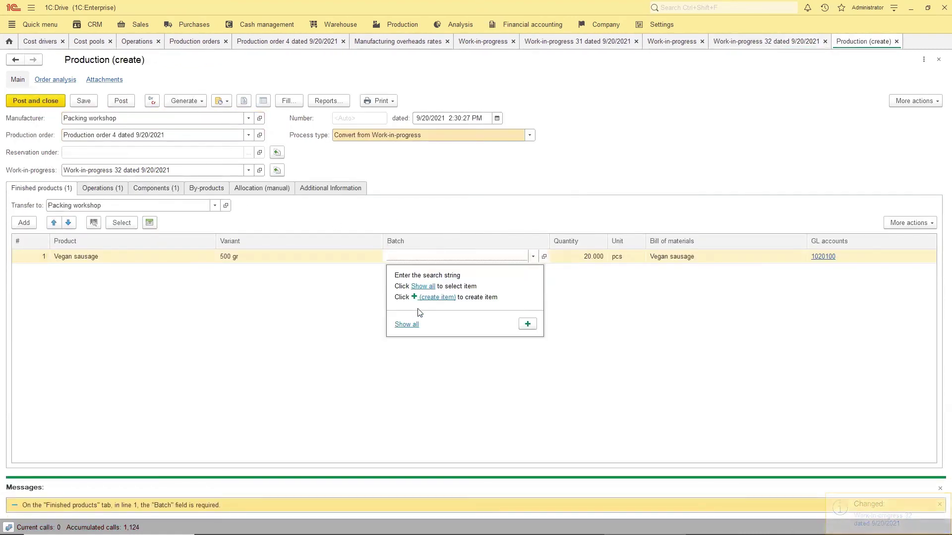
pyautogui.click(405, 324)
pyautogui.doubleClick(382, 173)
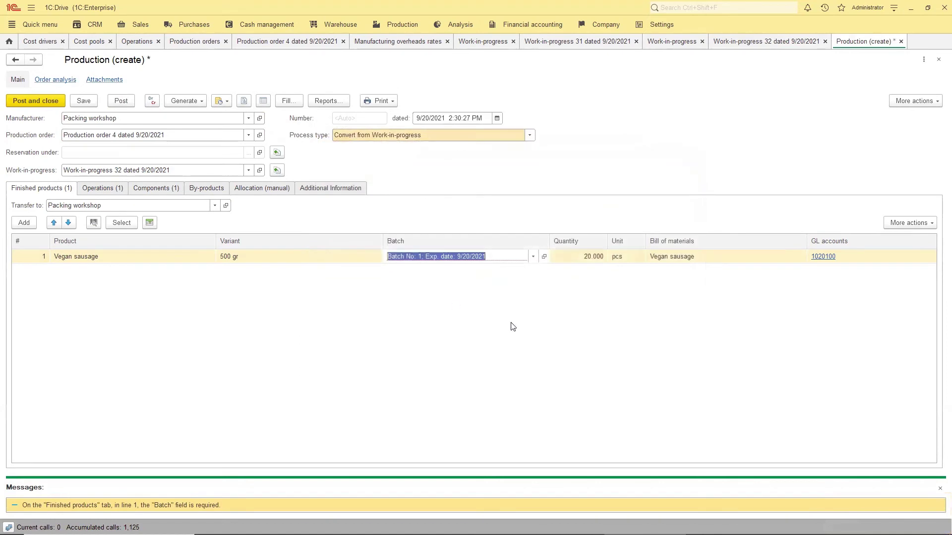
# - Refill the component allocation automatically, then post and close the Production document and its work-in-progress
pyautogui.click(40, 98)
pyautogui.click(83, 235)
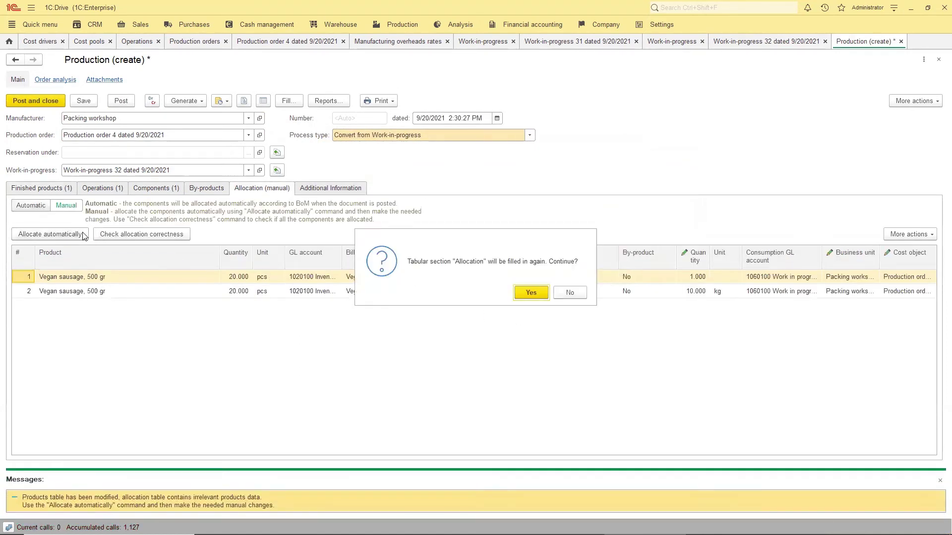
pyautogui.click(540, 295)
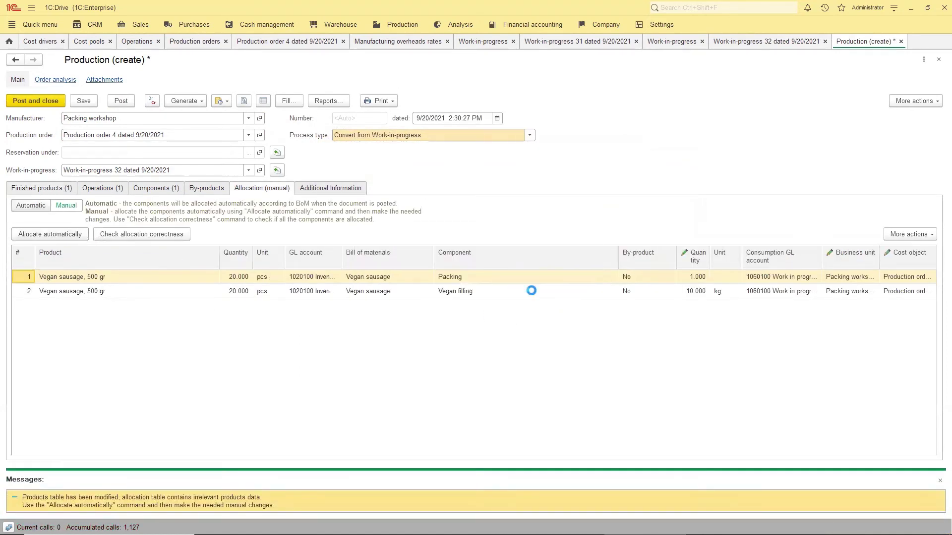
pyautogui.click(44, 102)
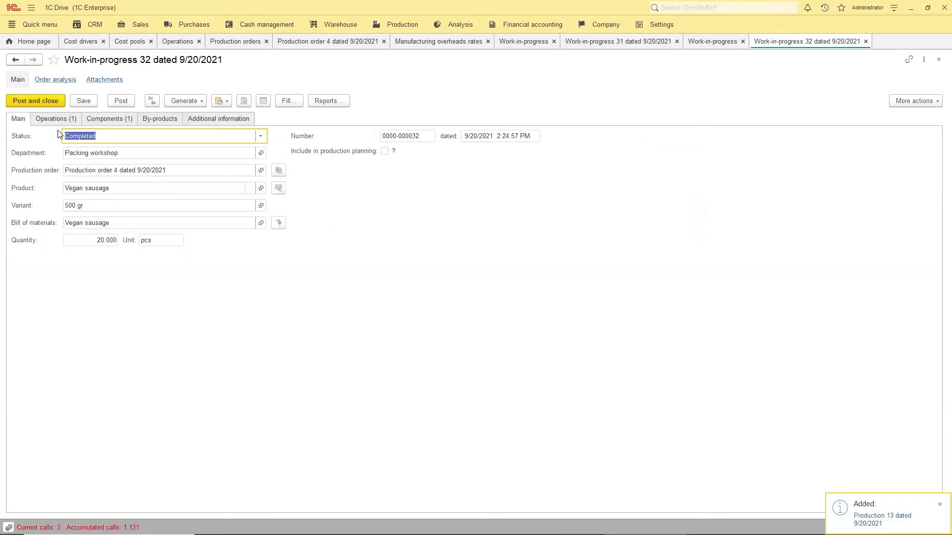
pyautogui.click(52, 101)
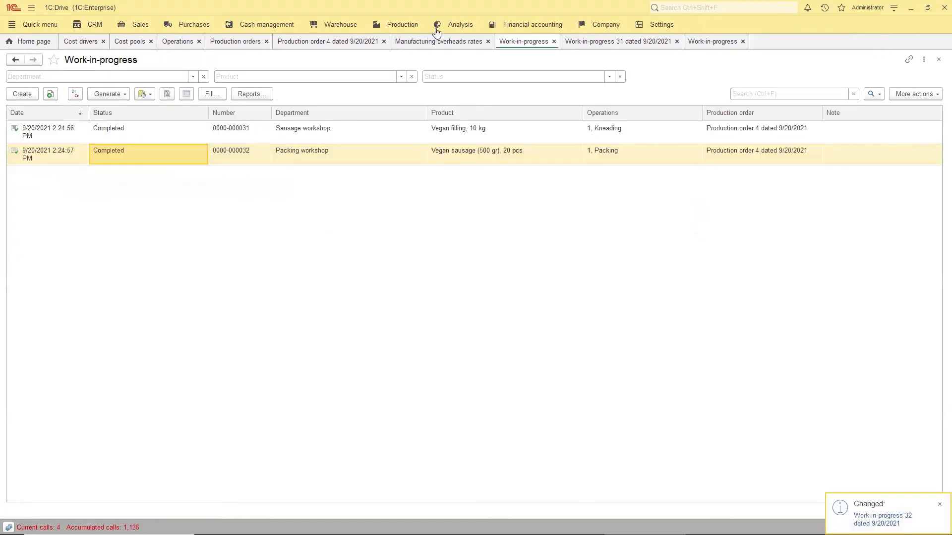
# - Generate the Cost of goods produced report and examine the Vegan filling's product, component and operation amounts
pyautogui.click(408, 25)
pyautogui.click(276, 110)
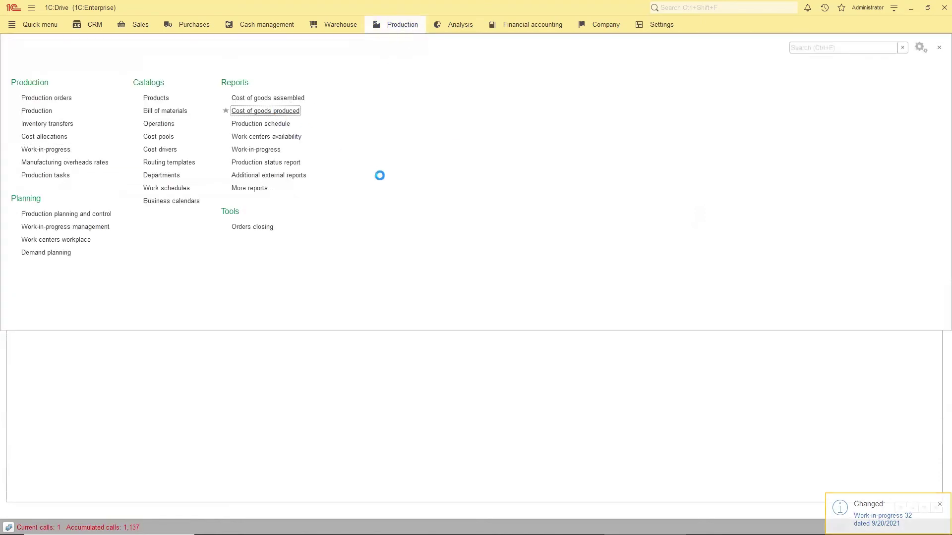
pyautogui.click(29, 134)
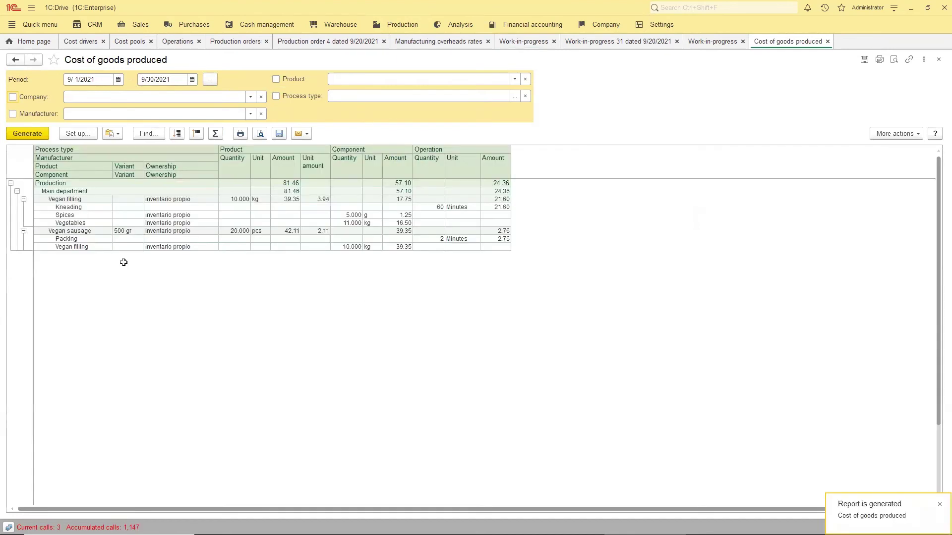
pyautogui.click(61, 199)
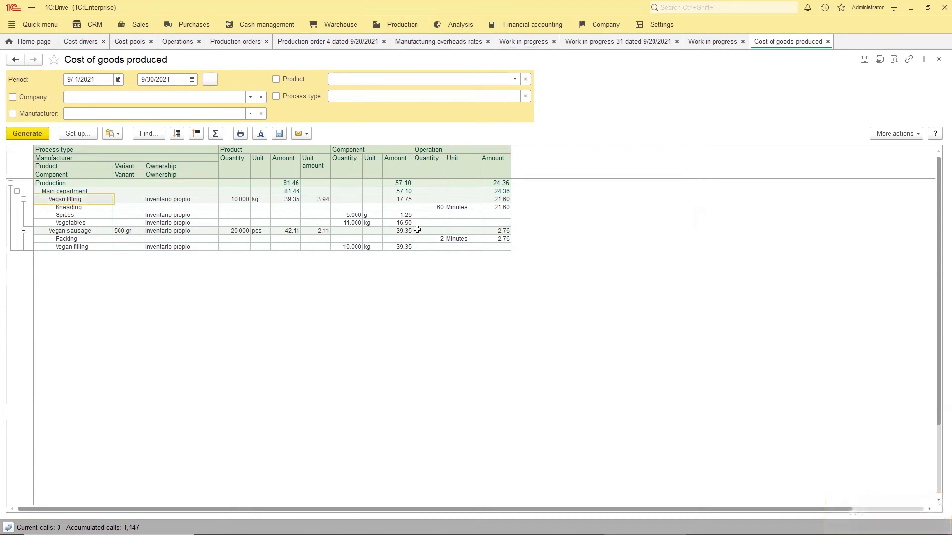
pyautogui.moveTo(290, 199); pyautogui.dragTo(319, 221)
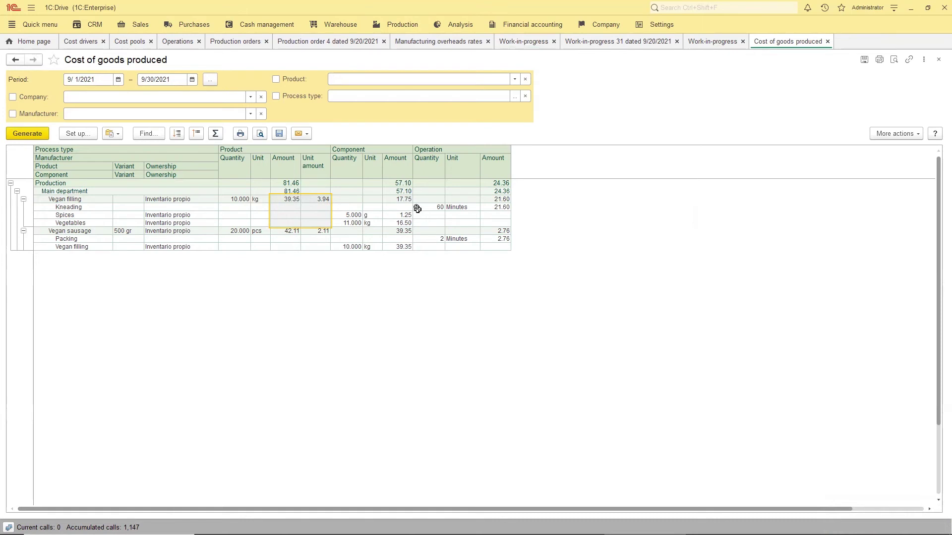
pyautogui.click(397, 198)
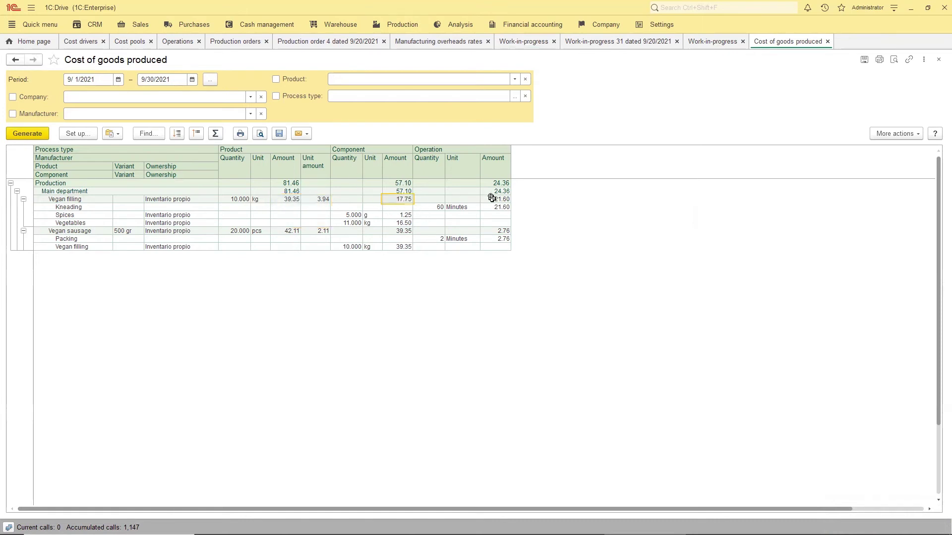
pyautogui.click(497, 199)
# - Examine how the Vegan filling component and the Packing operation make up the Vegan sausage's cost
pyautogui.click(78, 231)
pyautogui.click(79, 239)
pyautogui.click(83, 246)
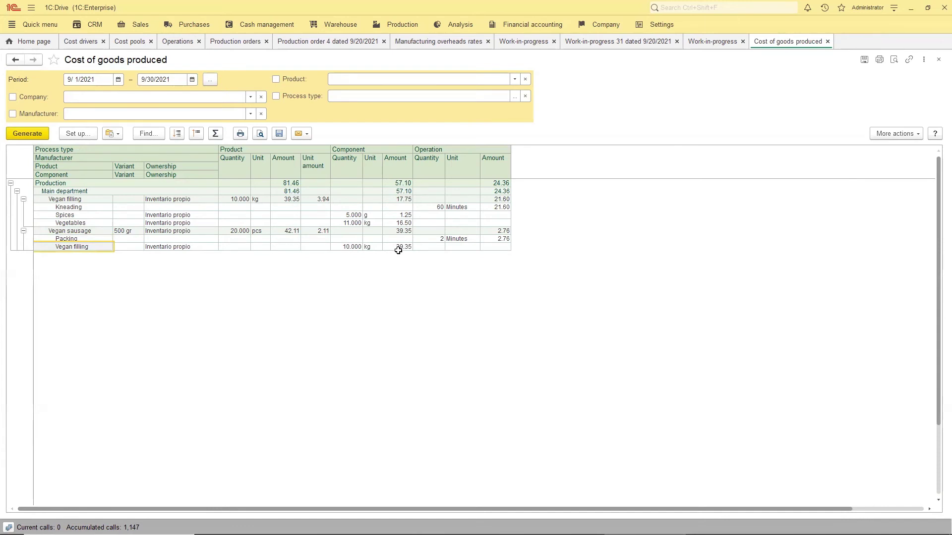
pyautogui.click(285, 200)
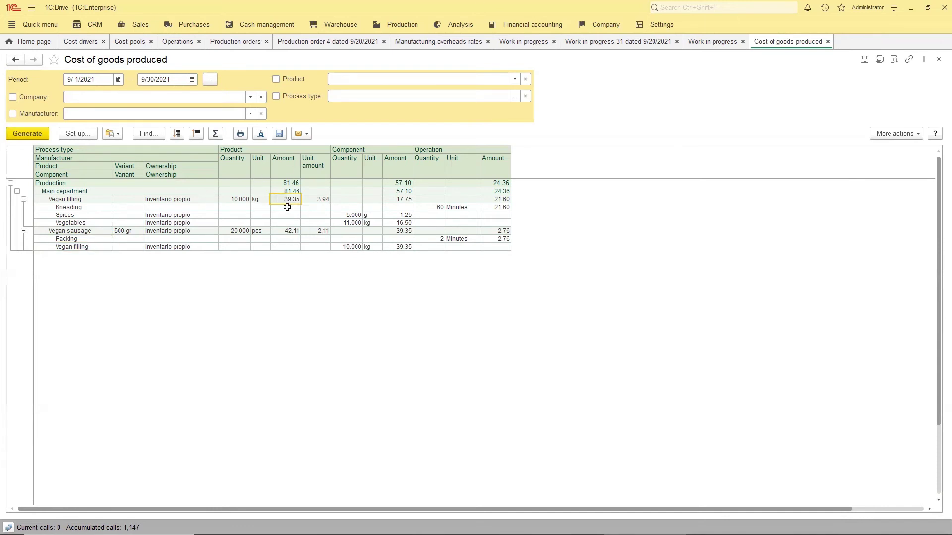
pyautogui.click(398, 247)
pyautogui.click(502, 239)
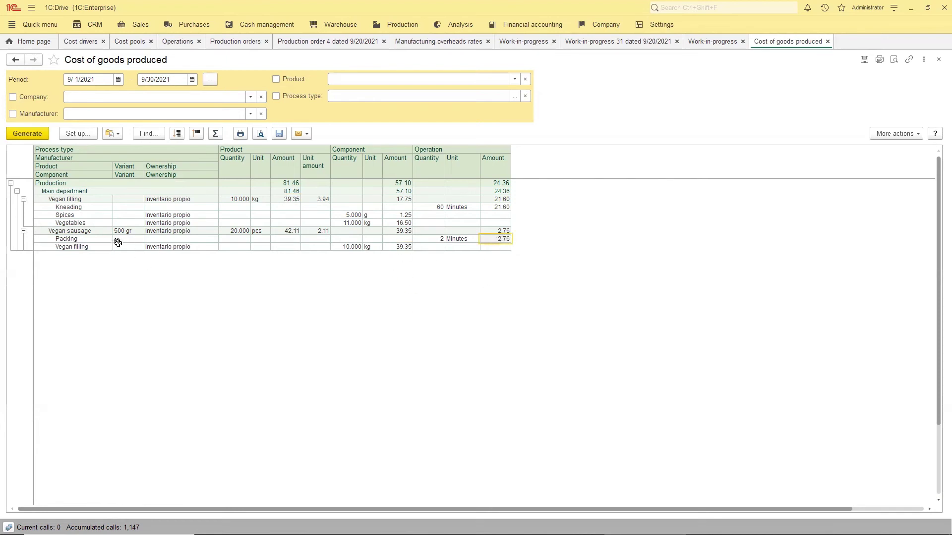
pyautogui.moveTo(99, 239); pyautogui.dragTo(492, 240)
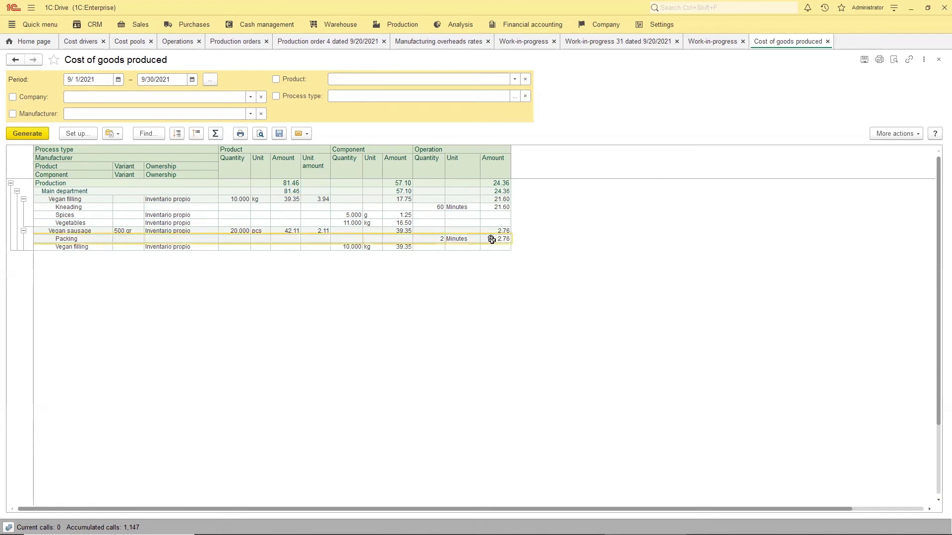
pyautogui.click(493, 239)
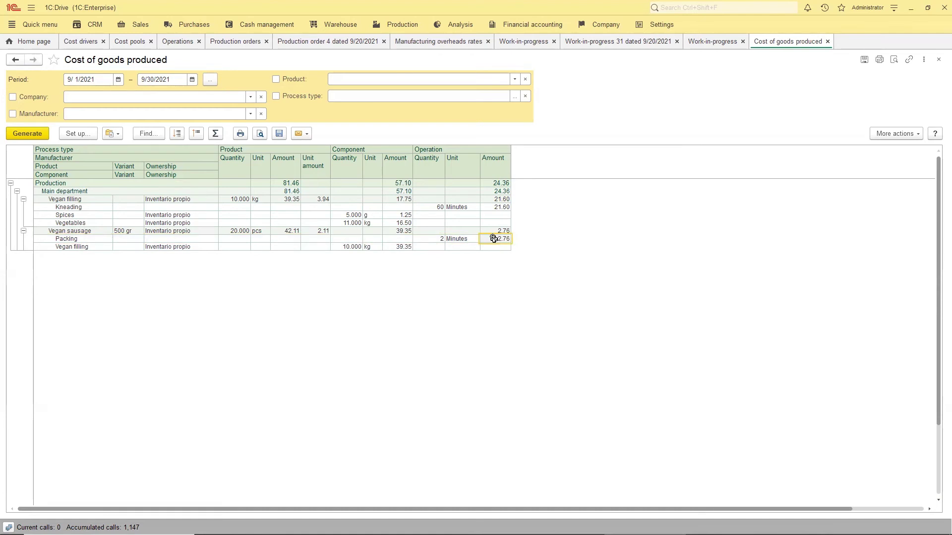
pyautogui.doubleClick(493, 238)
# - Open the Trial balance and compare credit turnover, debit turnover and closing balance of both workshops' manufacturing overheads accounts
pyautogui.click(606, 25)
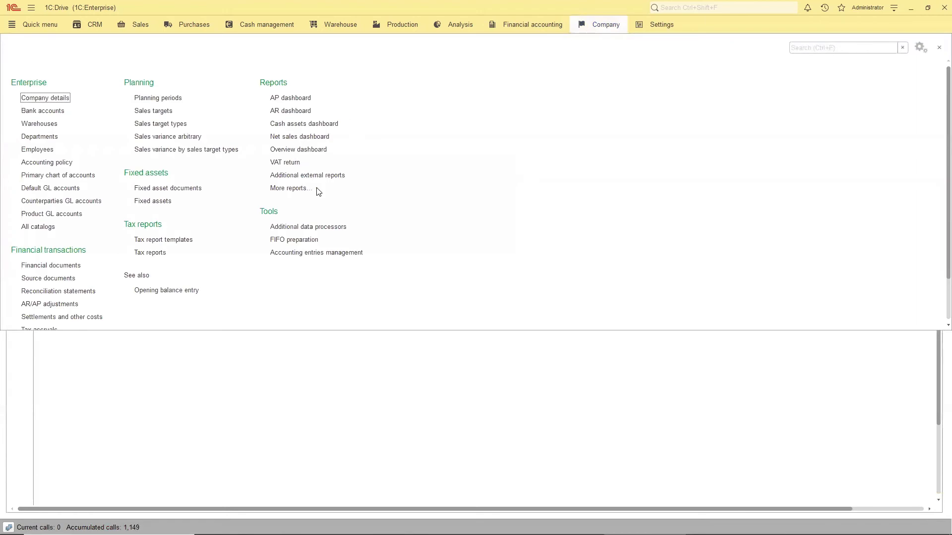
pyautogui.click(459, 27)
pyautogui.click(317, 125)
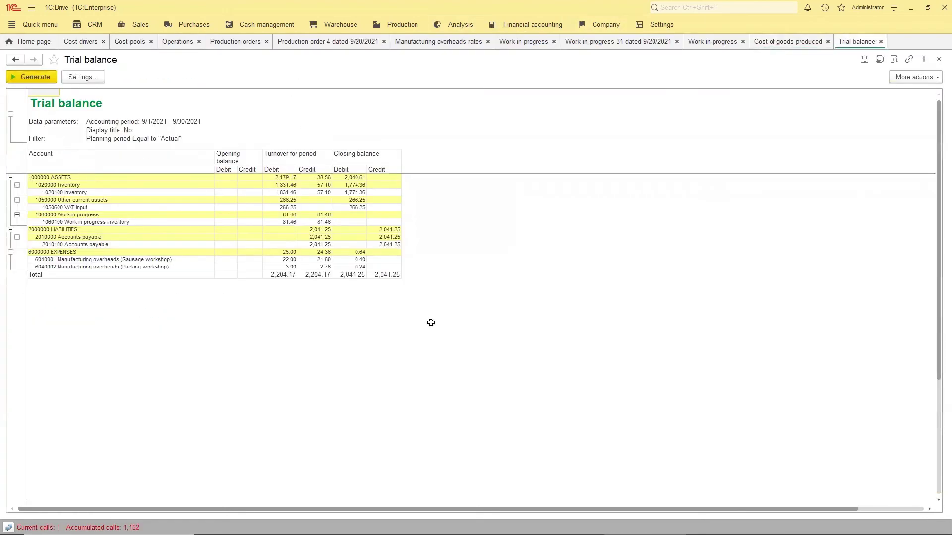
pyautogui.moveTo(319, 259); pyautogui.dragTo(319, 267)
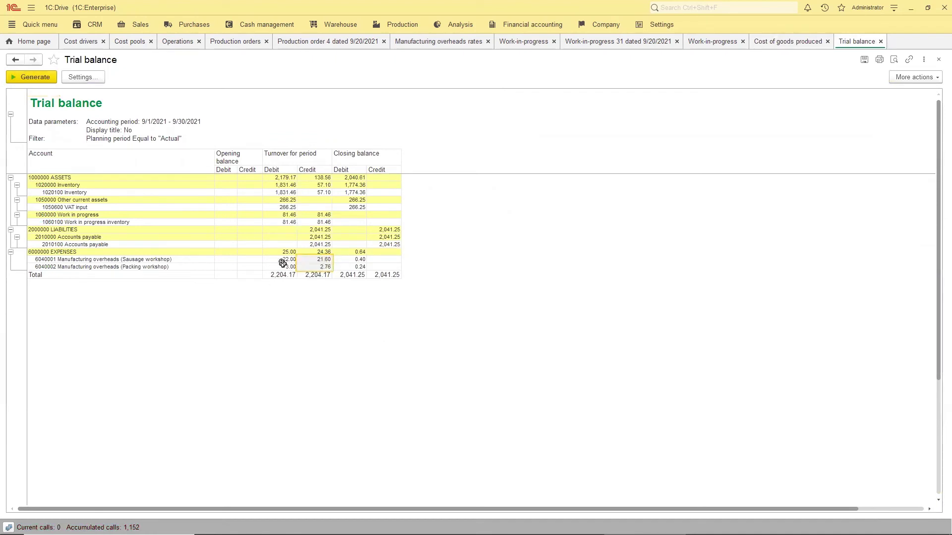
pyautogui.moveTo(274, 260); pyautogui.dragTo(274, 267)
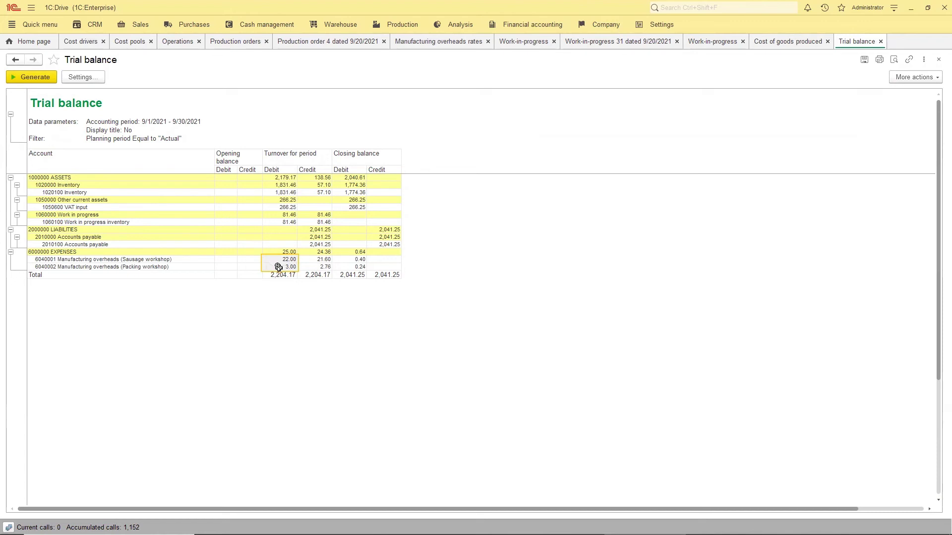
pyautogui.moveTo(356, 257); pyautogui.dragTo(357, 265)
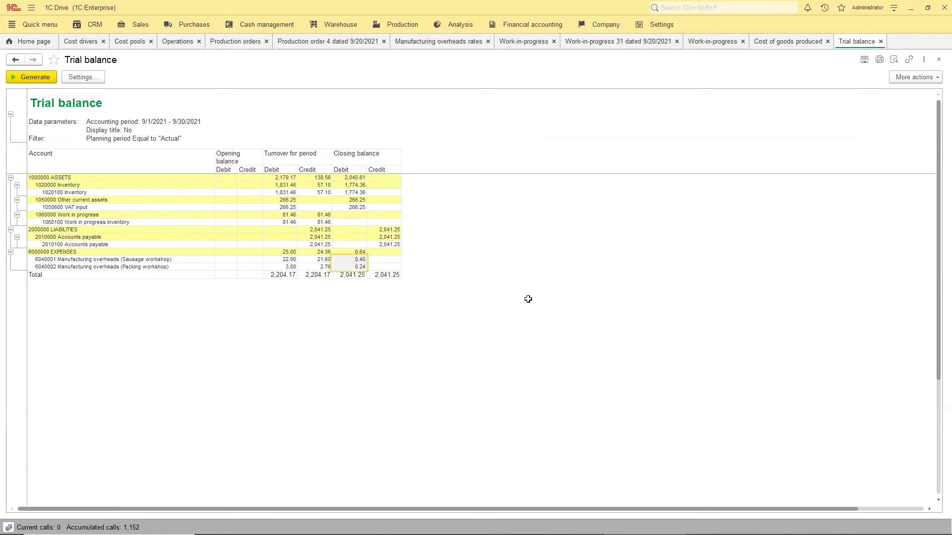
# - Switch to the PowerPoint slide on online costing, review the month-end closing stage and return to 1C:Drive
pyautogui.hotkey('alt', 'Tab')
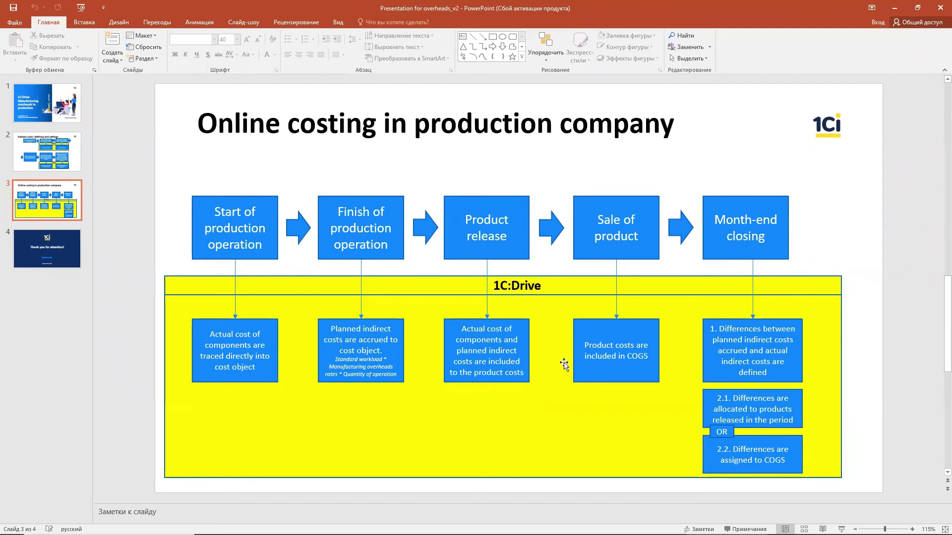
pyautogui.hotkey('alt', 'Tab')
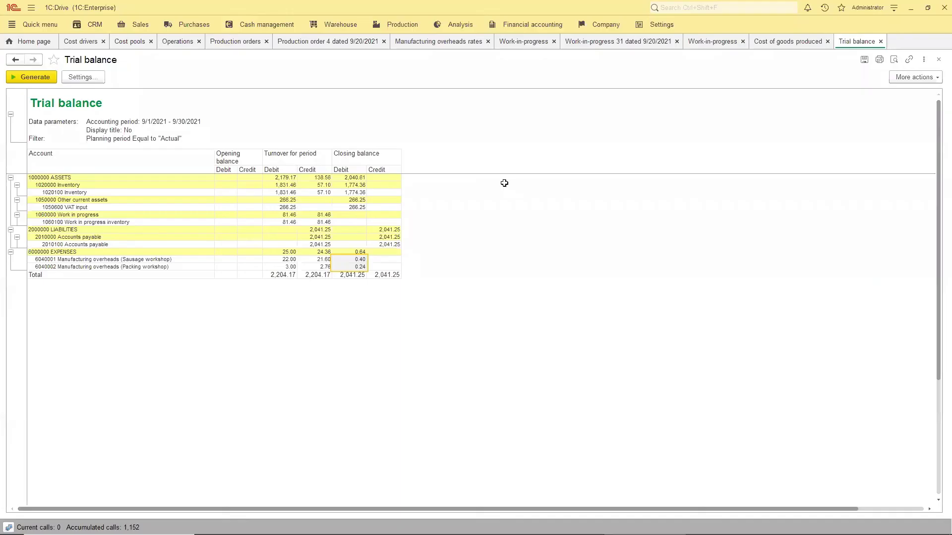
# - Open the accounting policy list in the details of Our company
pyautogui.click(661, 25)
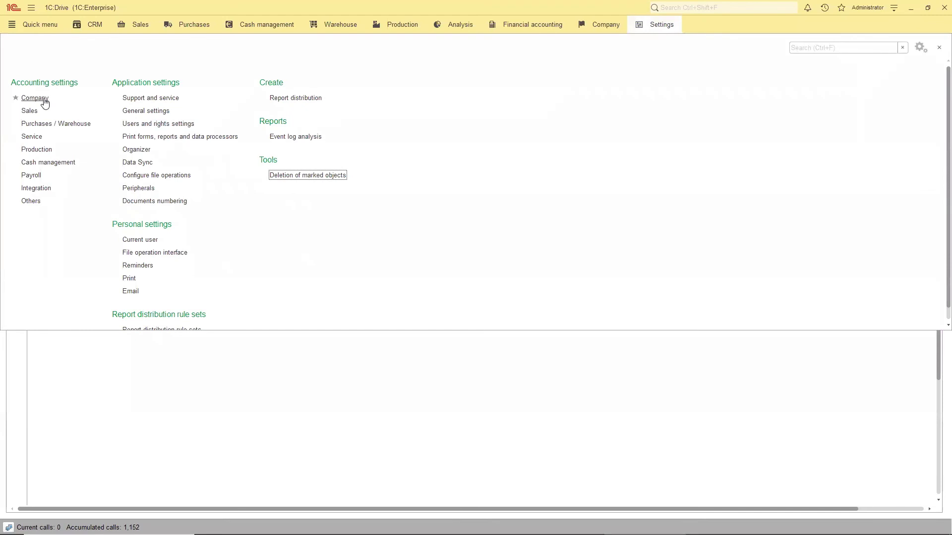
pyautogui.click(599, 27)
pyautogui.click(55, 98)
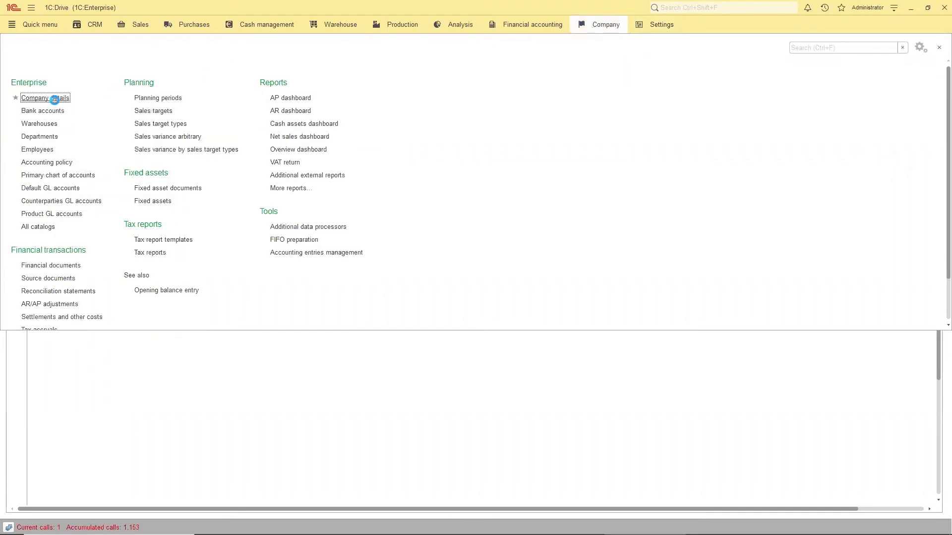
pyautogui.click(73, 87)
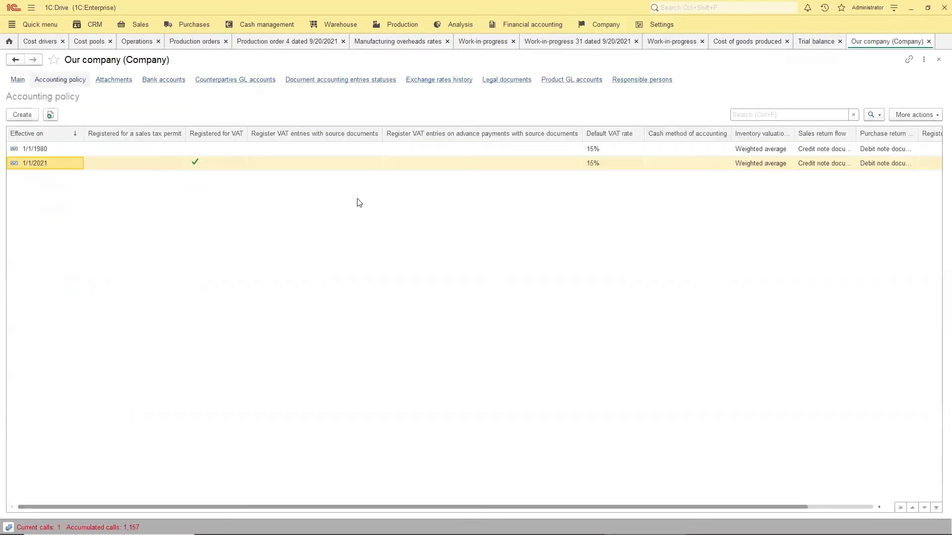
# - Open the accounting policy effective 1/1/2021 and review the production options for accounting for underallocated/overallocated overheads
pyautogui.doubleClick(169, 164)
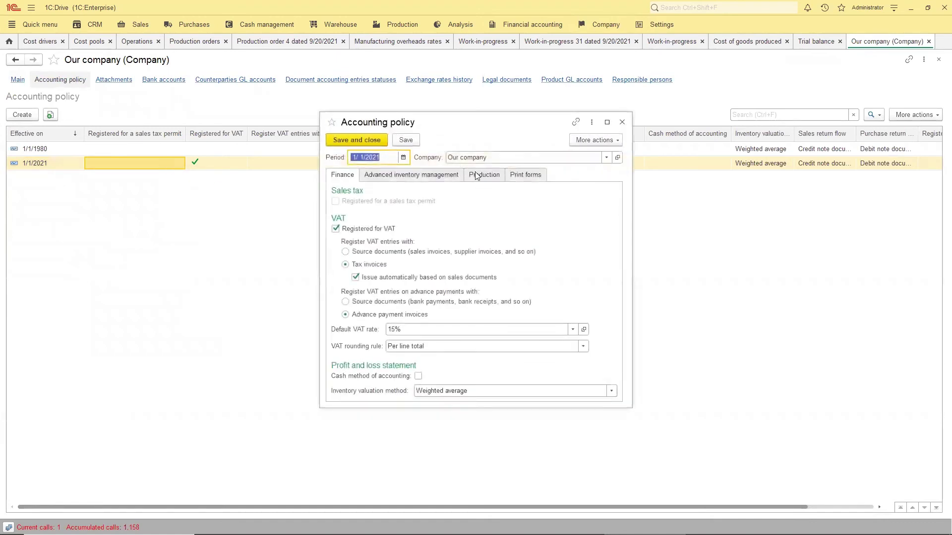
pyautogui.click(526, 176)
pyautogui.click(484, 176)
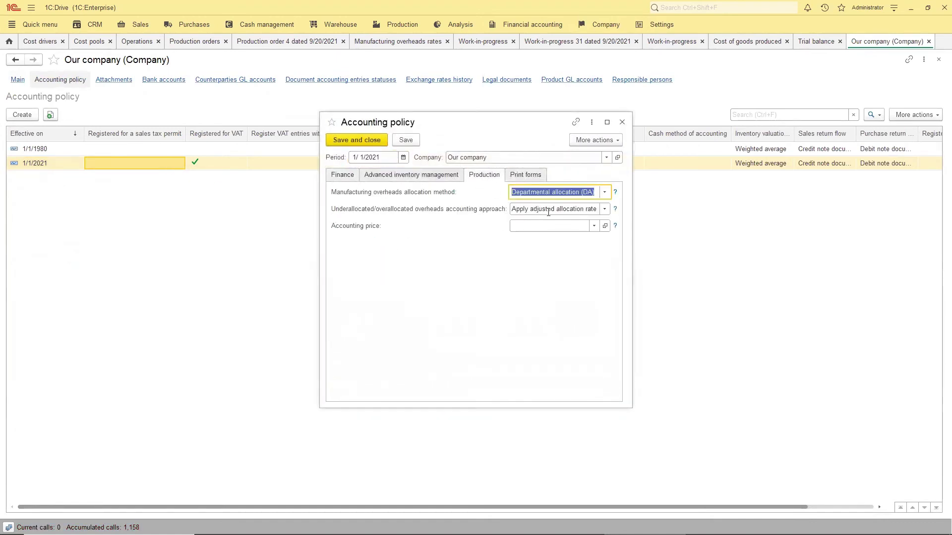
pyautogui.click(604, 210)
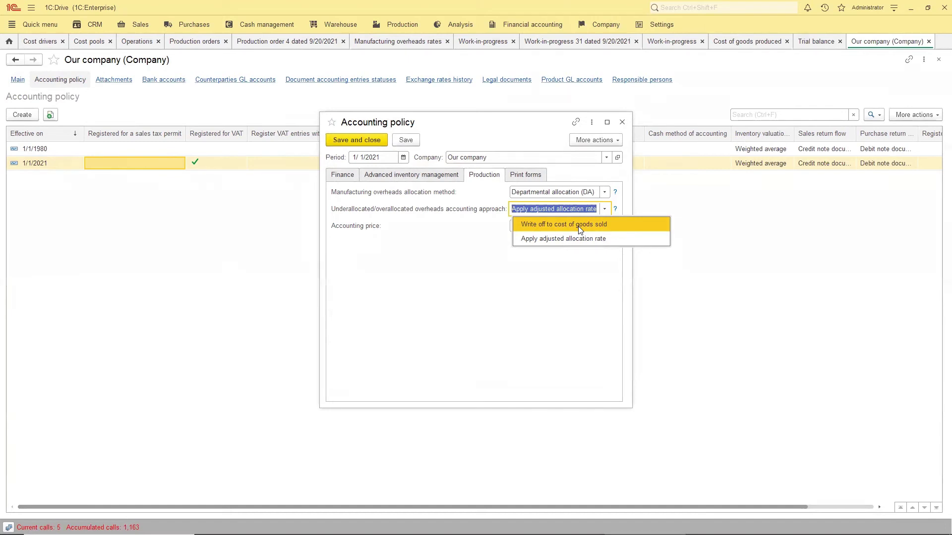
pyautogui.click(704, 293)
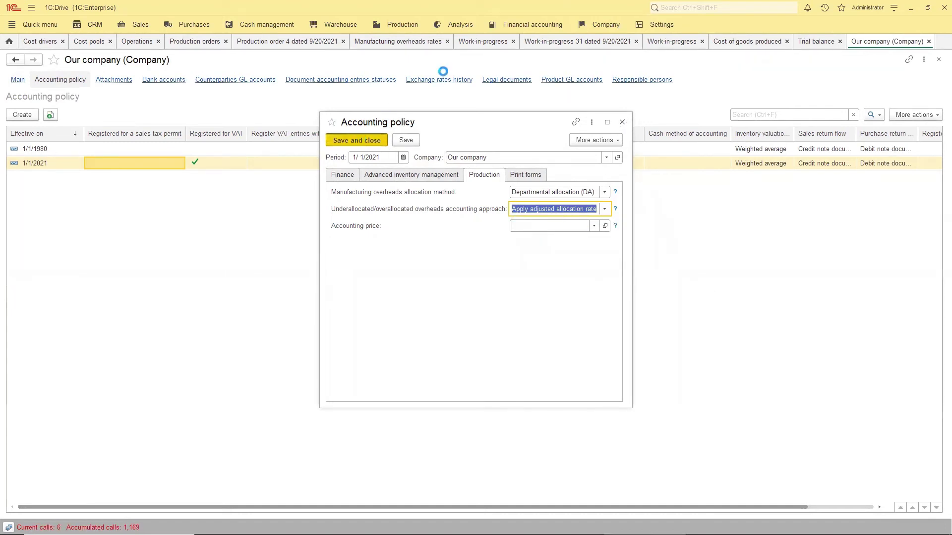
# - Run the September 2021 month-end closing for Our company with all closing operations selected
pyautogui.click(606, 25)
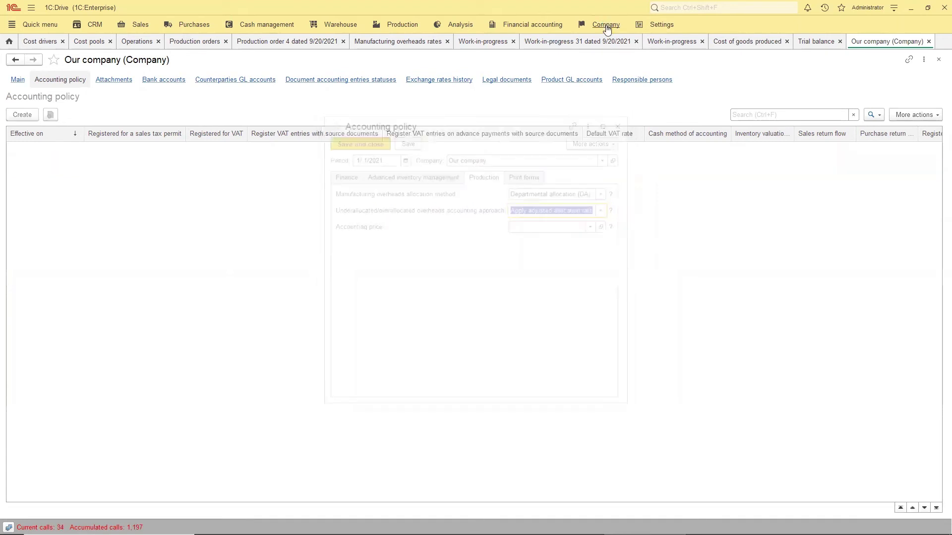
pyautogui.scroll(-2, 107, 301)
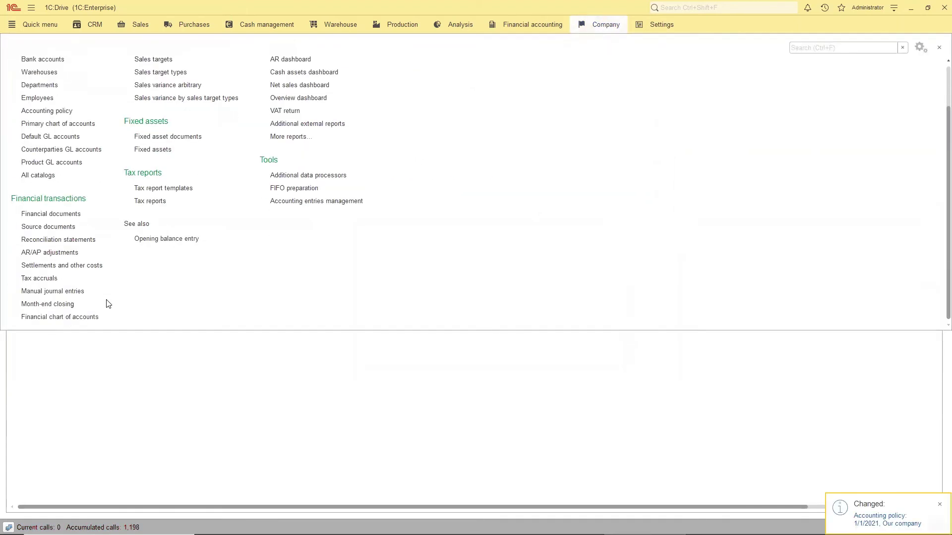
pyautogui.click(50, 306)
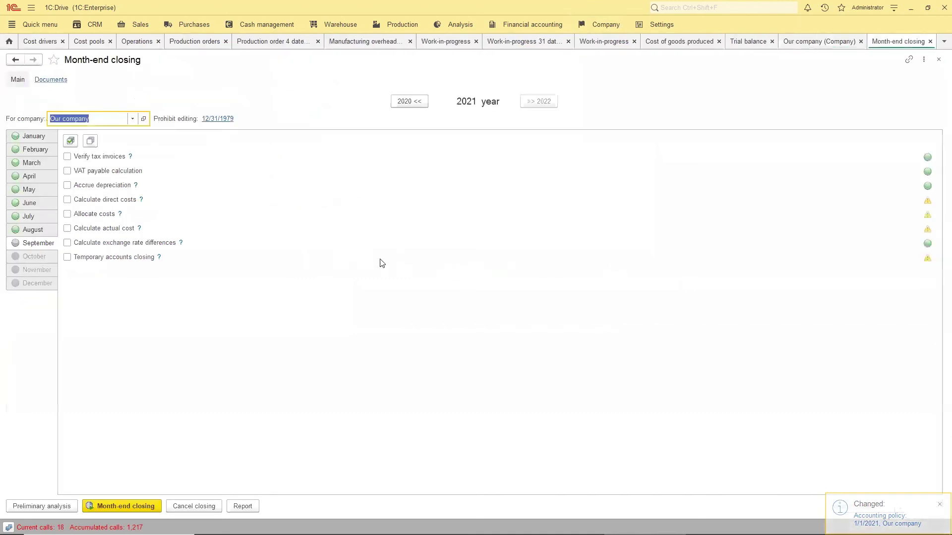
pyautogui.click(71, 141)
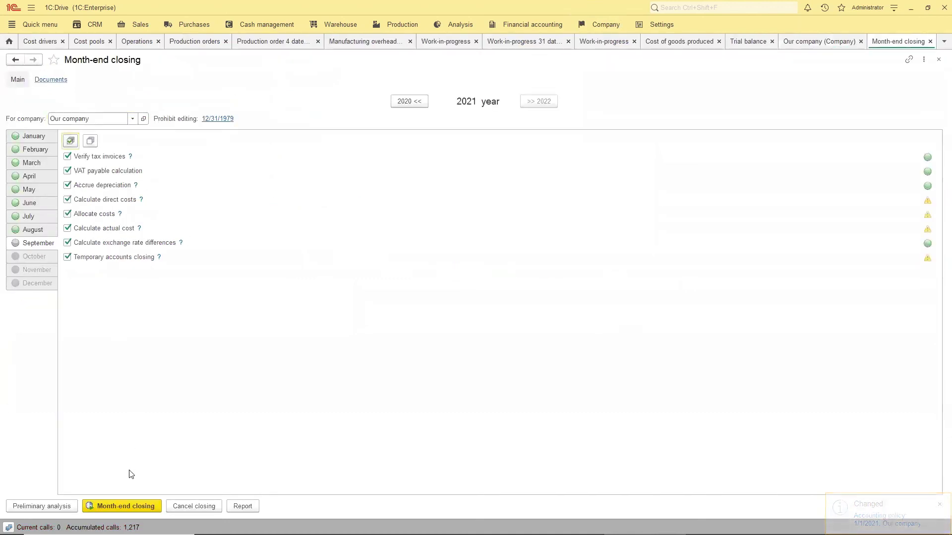
pyautogui.click(124, 506)
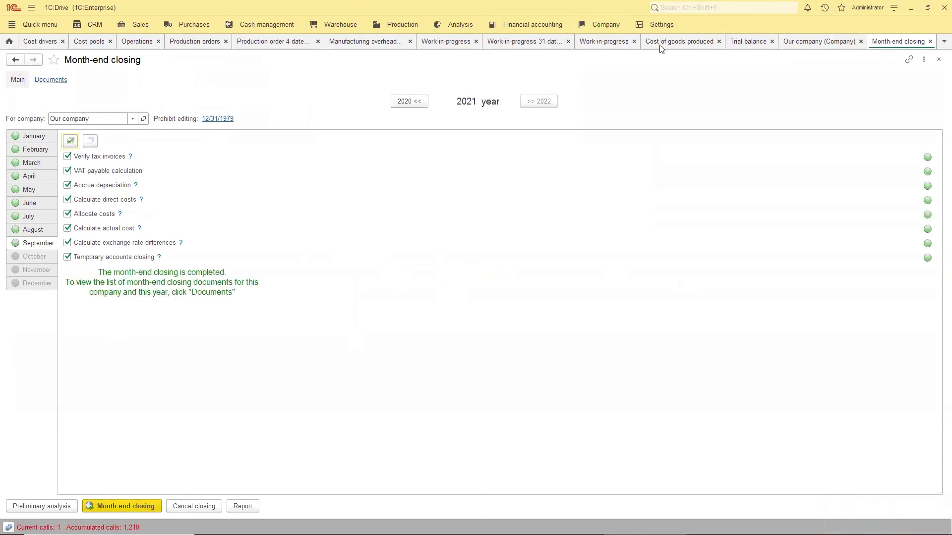
# - Regenerate the Trial balance and check the closing balances of both workshops' manufacturing overheads accounts
pyautogui.click(733, 44)
pyautogui.click(19, 78)
pyautogui.moveTo(351, 267); pyautogui.dragTo(351, 267)
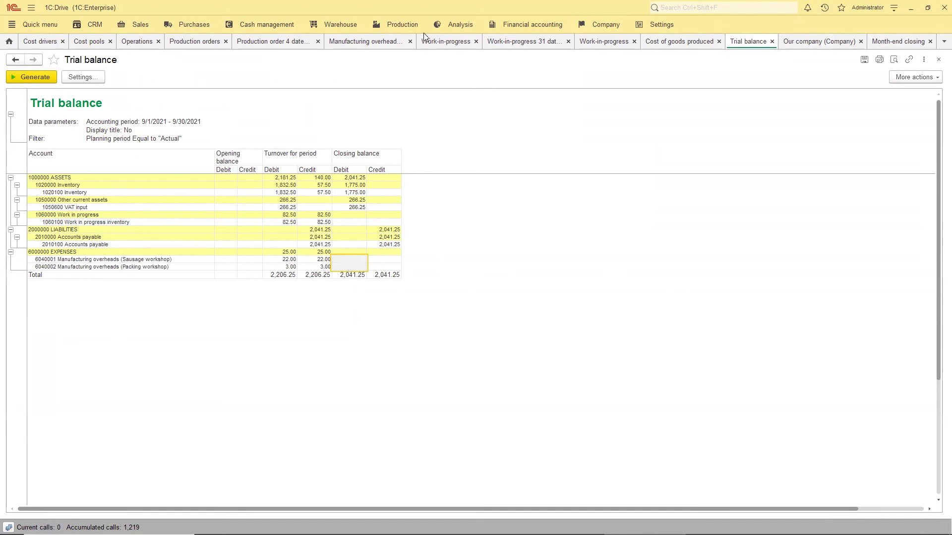
# - Regenerate the Work-in-progress report and compare the inflow and outflow of the Kneading operation
pyautogui.click(403, 24)
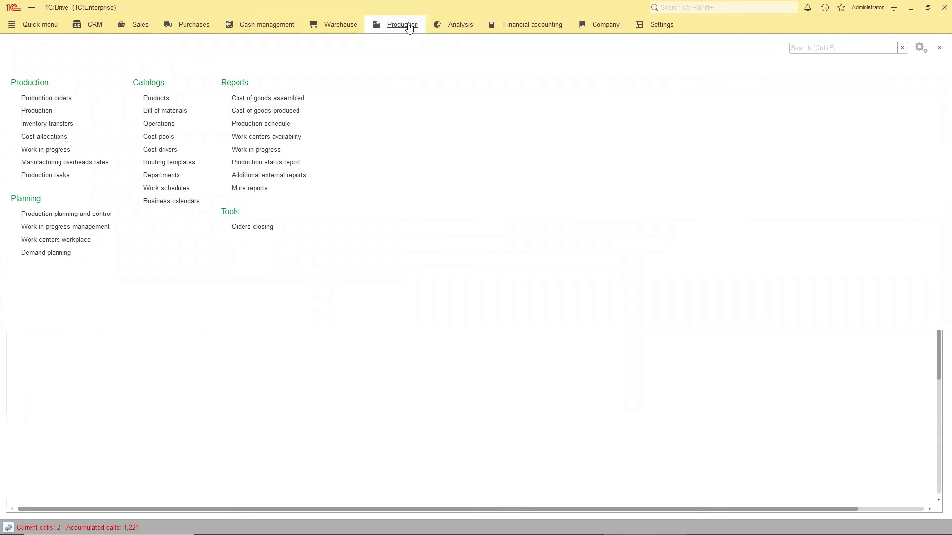
pyautogui.click(253, 150)
pyautogui.click(27, 117)
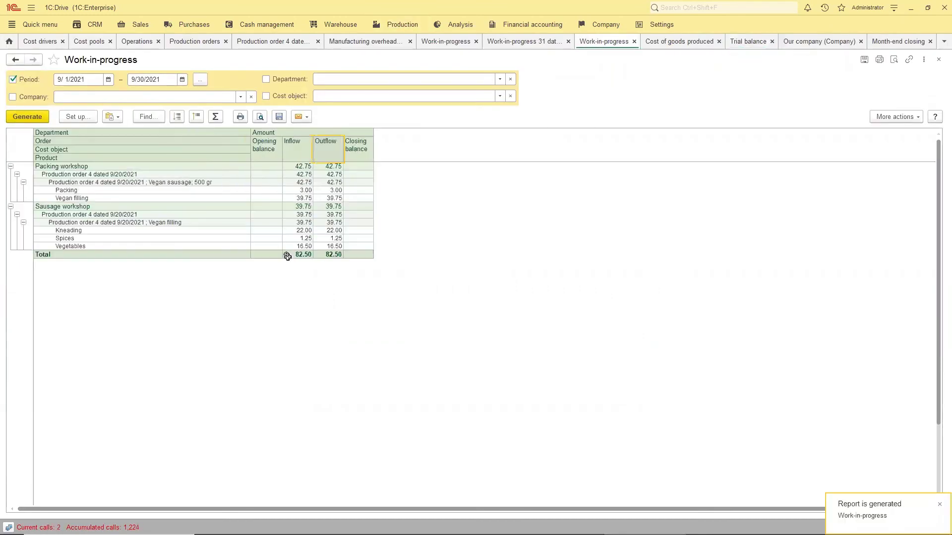
pyautogui.click(300, 231)
pyautogui.click(332, 231)
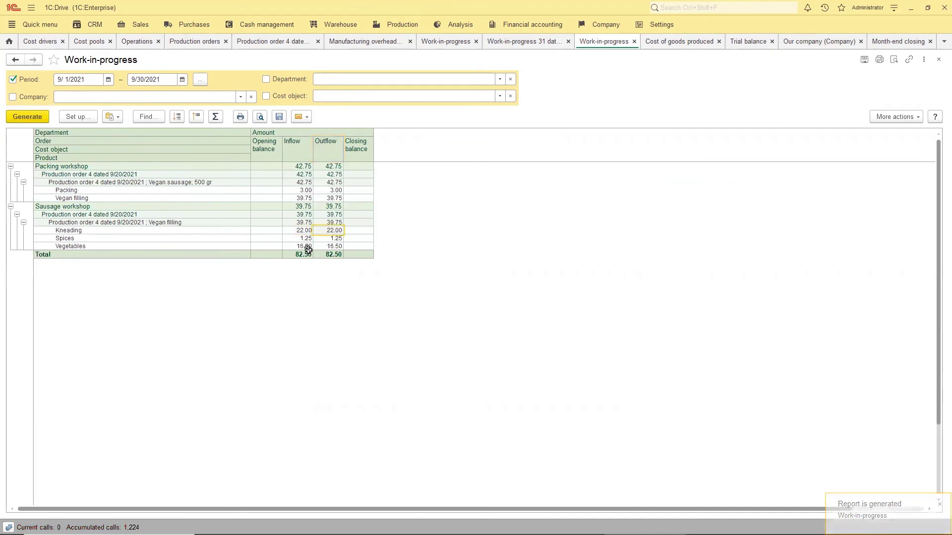
# - Add a Recorder grouping under Product in the Work-in-progress report, regenerate it and inspect Kneading's month-end closing amounts
pyautogui.click(90, 117)
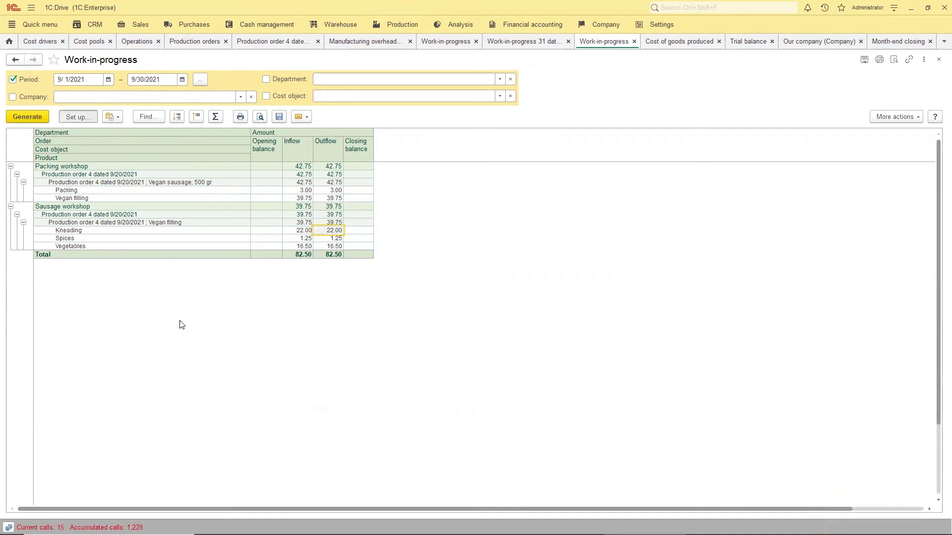
pyautogui.click(330, 351)
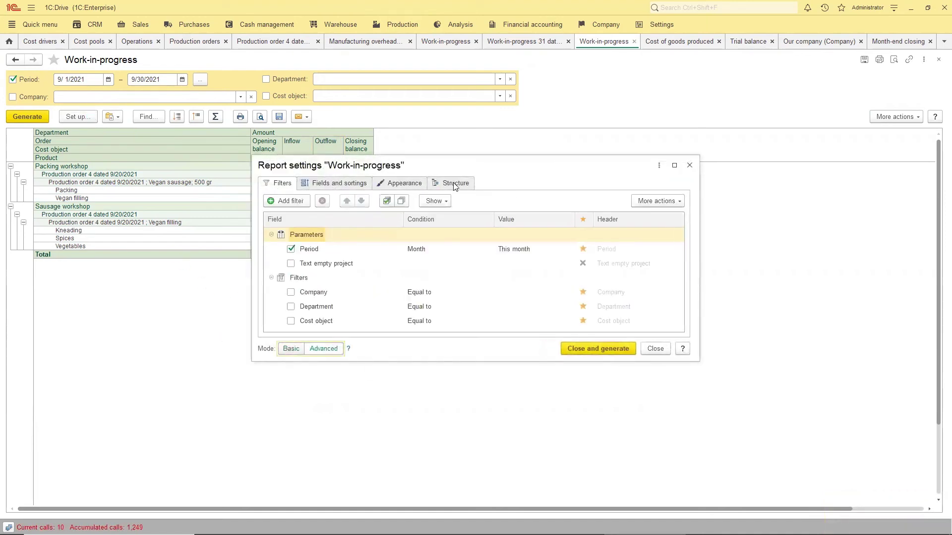
pyautogui.click(454, 185)
pyautogui.rightClick(346, 295)
pyautogui.click(383, 302)
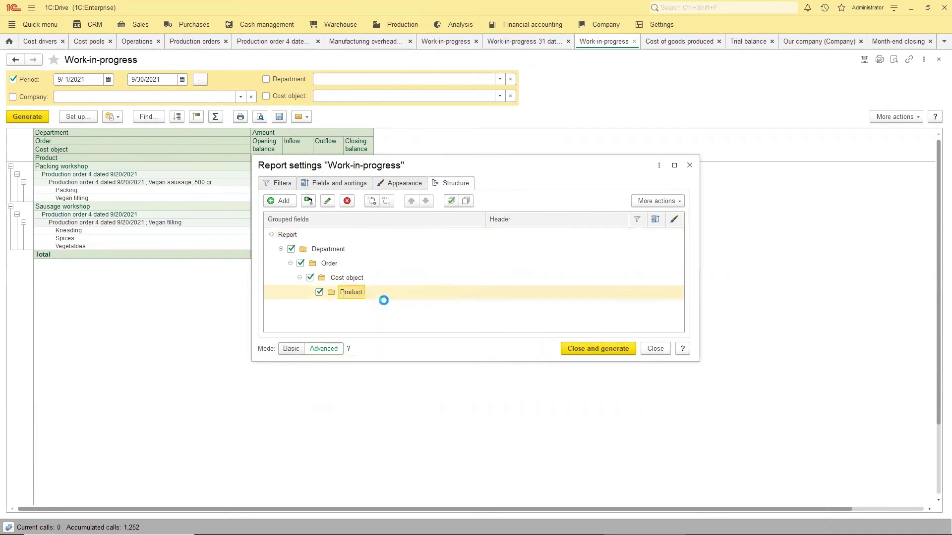
pyautogui.click(414, 323)
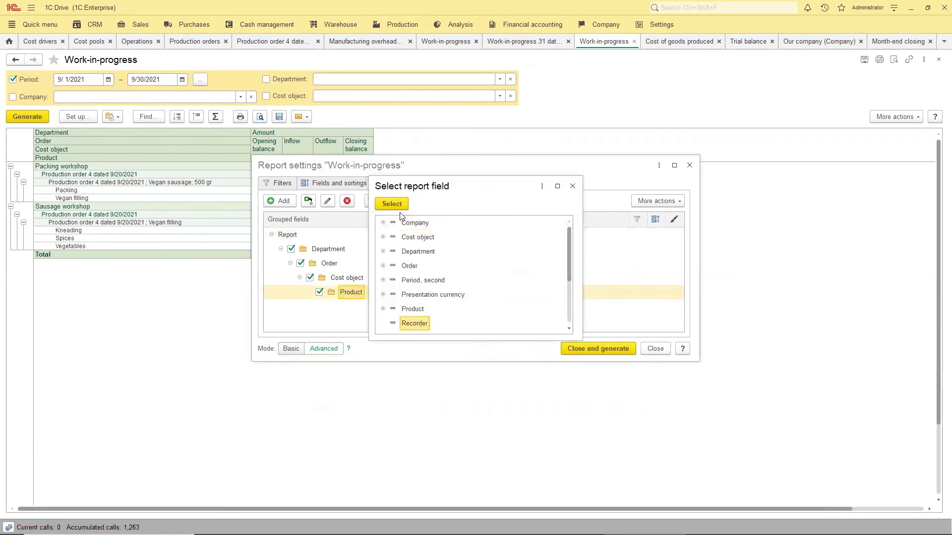
pyautogui.click(392, 204)
pyautogui.click(598, 348)
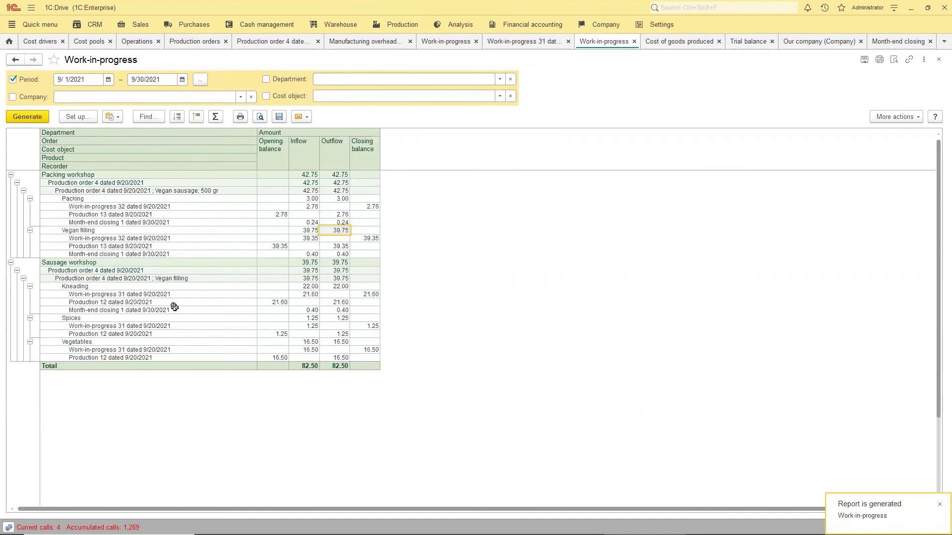
pyautogui.moveTo(300, 310); pyautogui.dragTo(322, 310)
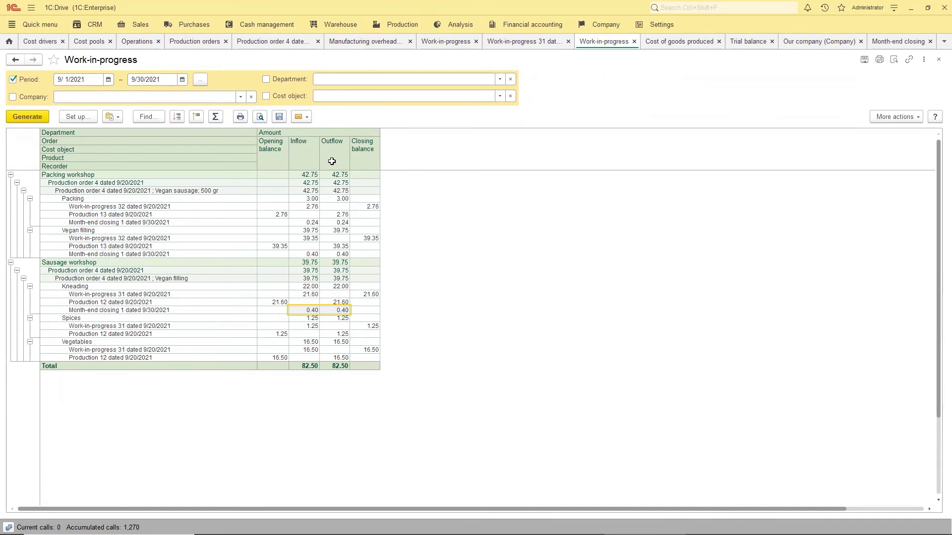
pyautogui.click(337, 308)
# - Generate the Stock statement by batch numbers for the period 9/1/2021 to 9/30/2021
pyautogui.click(399, 25)
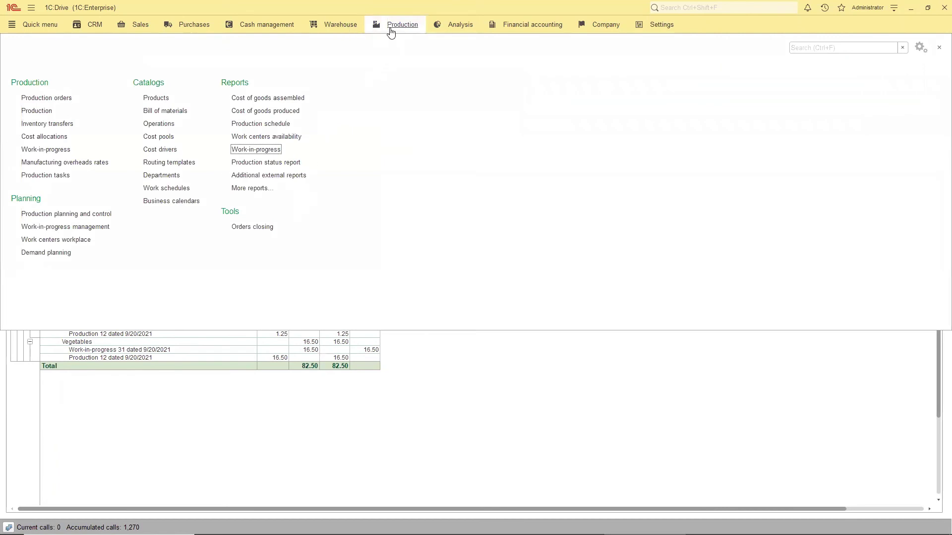
pyautogui.click(355, 25)
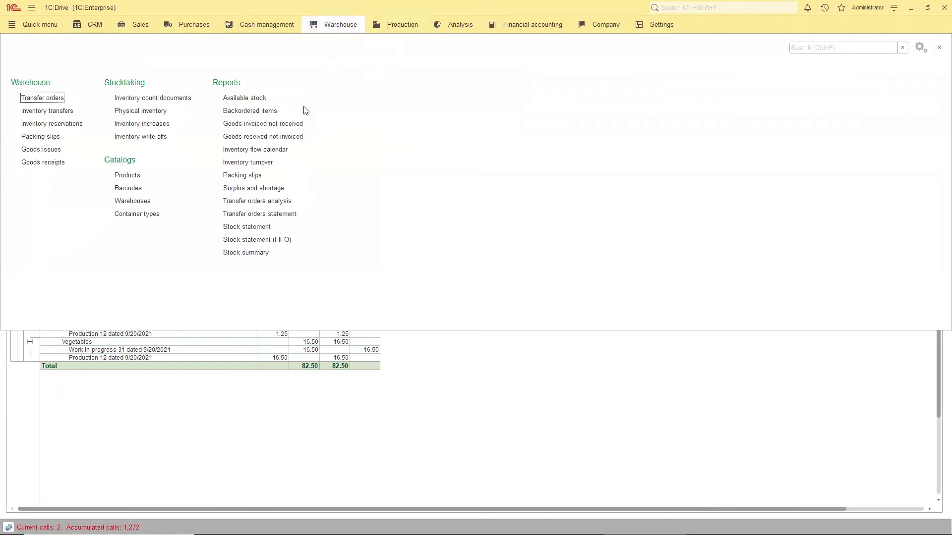
pyautogui.click(261, 226)
pyautogui.click(28, 133)
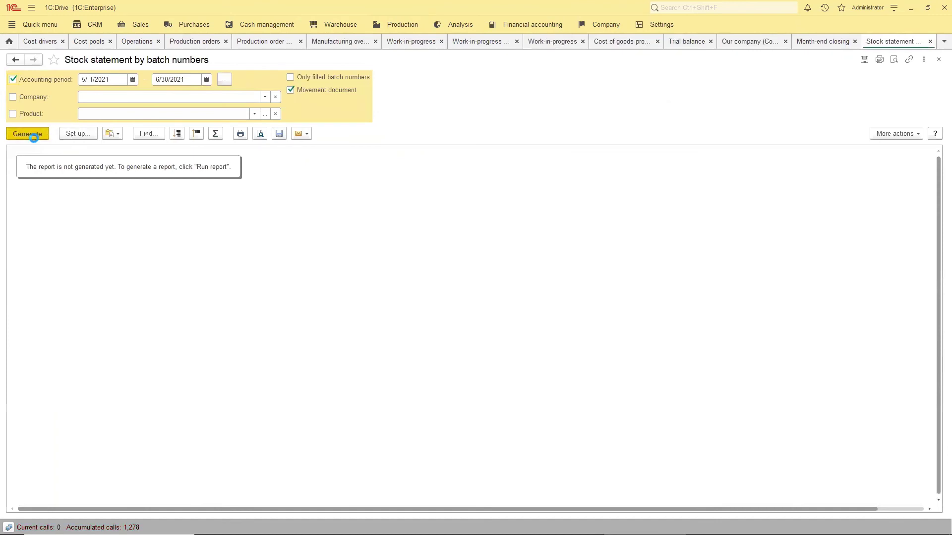
pyautogui.click(224, 79)
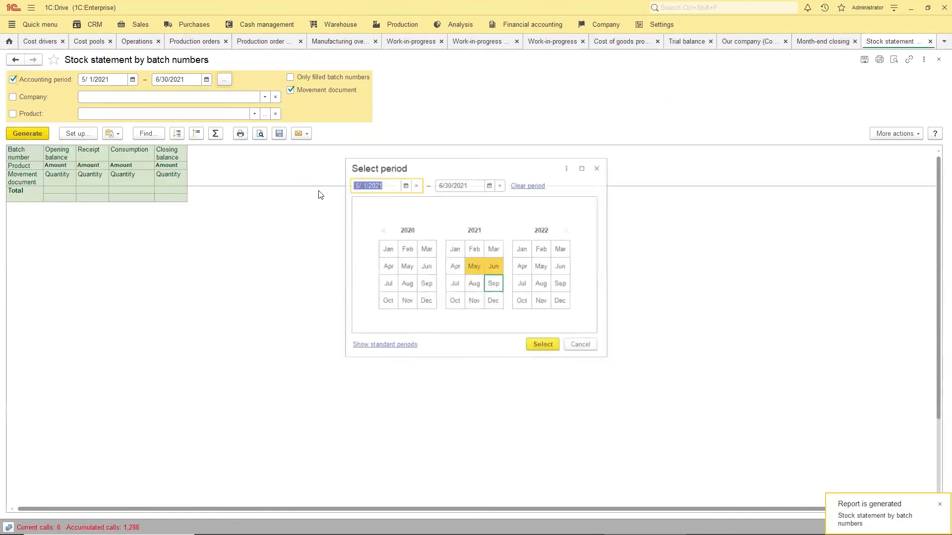
pyautogui.click(493, 283)
pyautogui.click(543, 345)
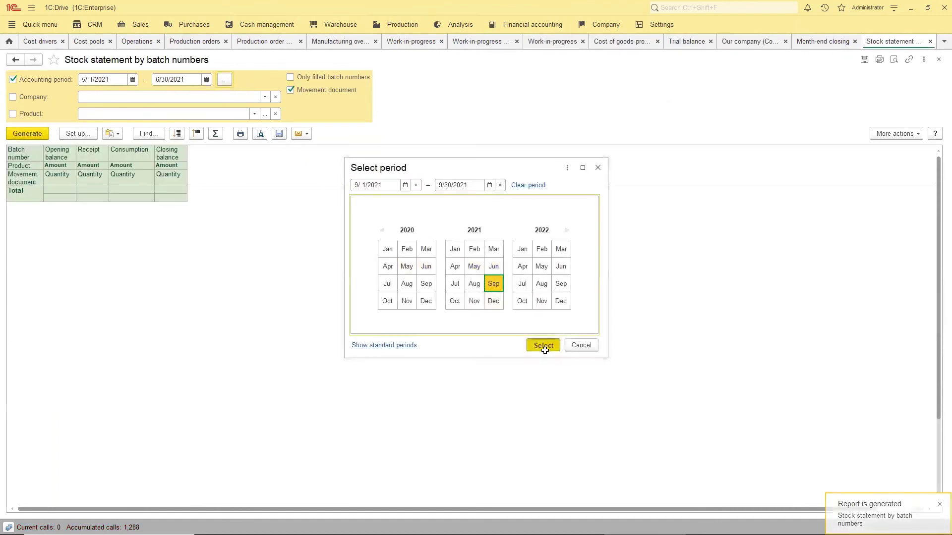
pyautogui.click(38, 134)
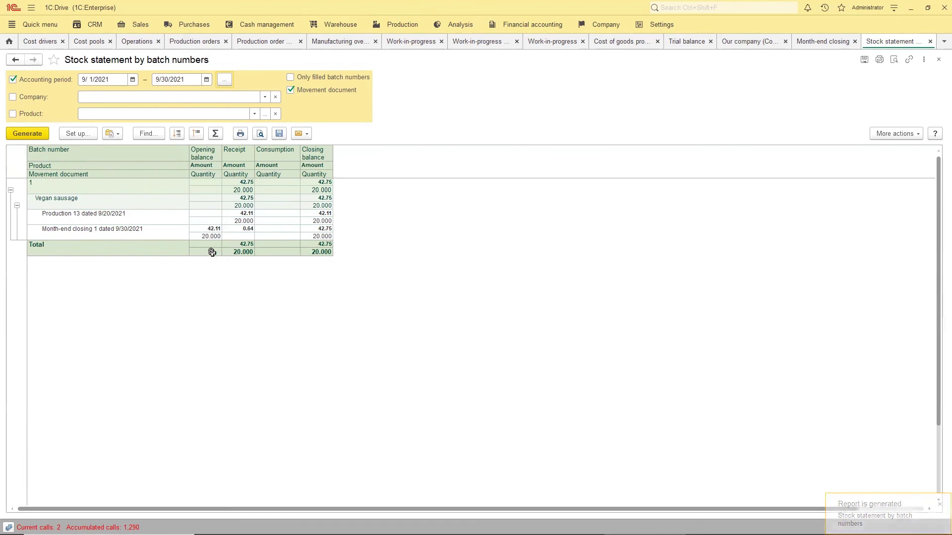
# - Examine how the Month-end closing document changes the Vegan sausage's receipt amount and closing balance in the stock statement
pyautogui.click(102, 230)
pyautogui.click(248, 229)
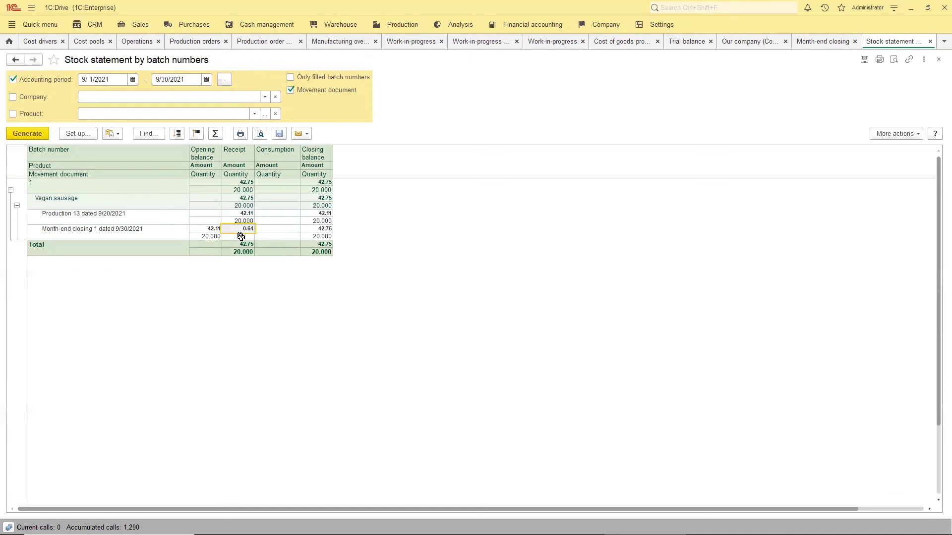
pyautogui.click(312, 228)
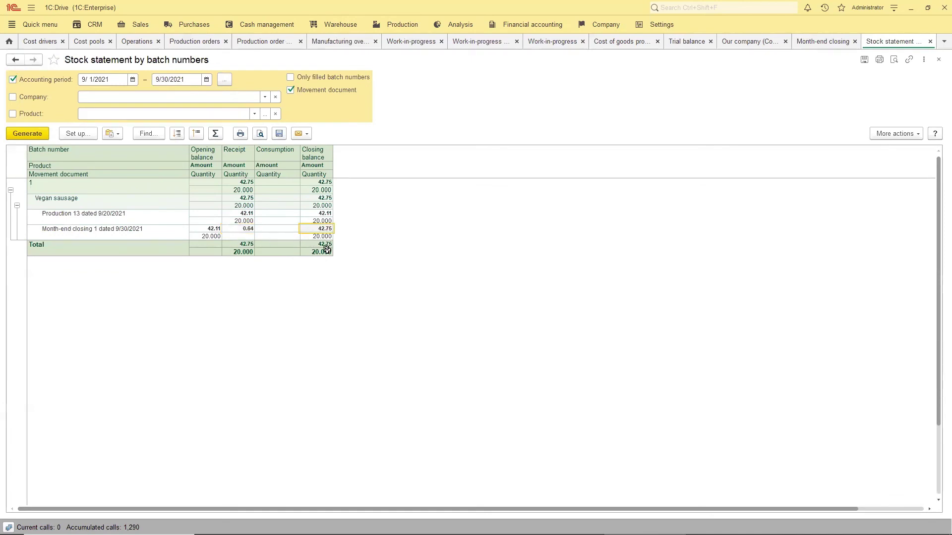
pyautogui.click(317, 155)
pyautogui.click(325, 236)
pyautogui.click(321, 229)
pyautogui.click(313, 166)
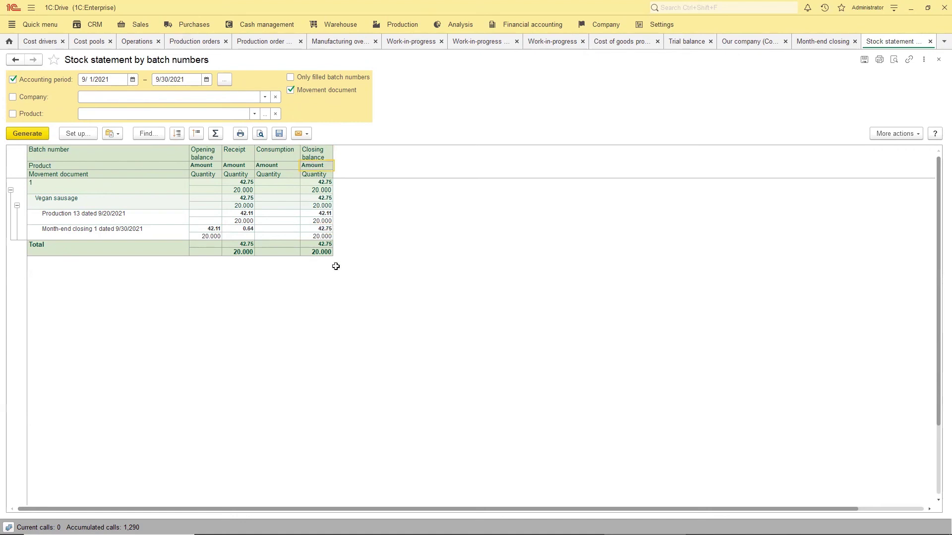
pyautogui.click(320, 229)
pyautogui.doubleClick(314, 229)
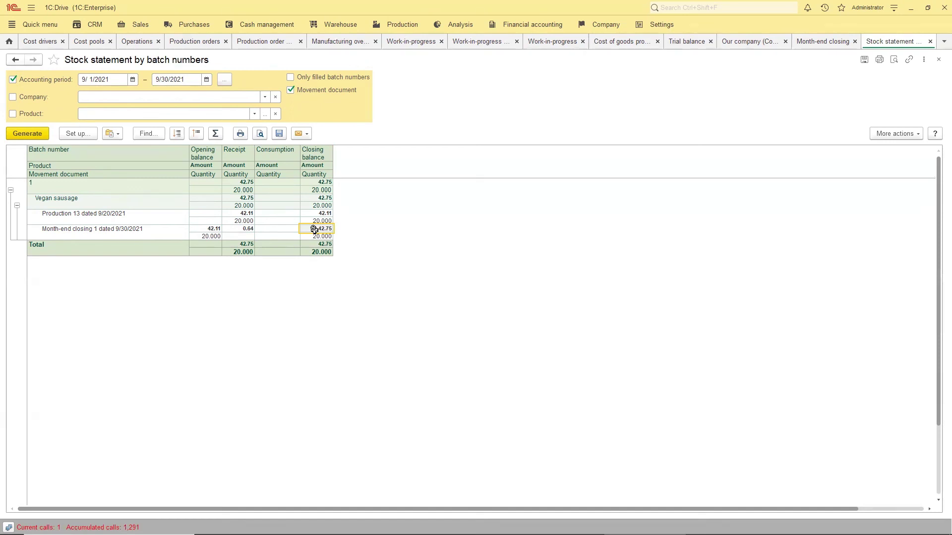
pyautogui.click(438, 311)
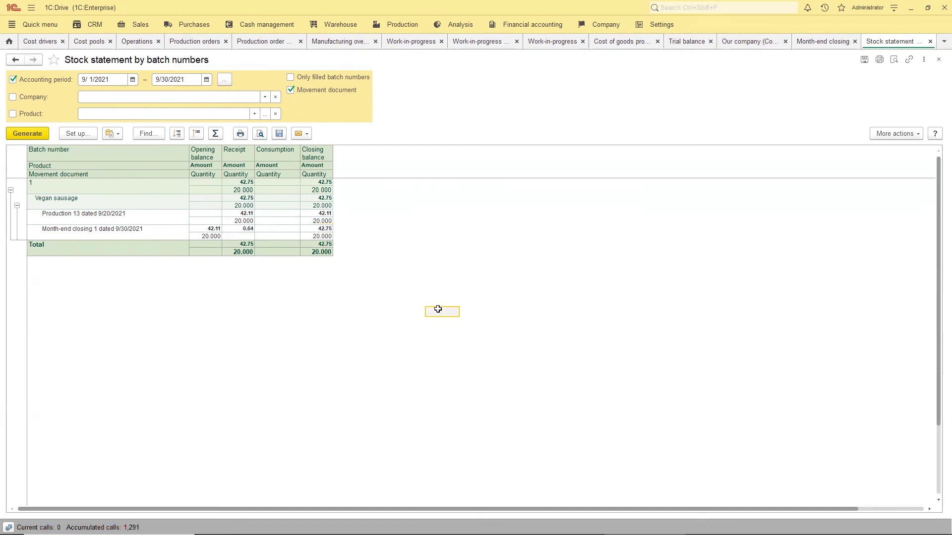
# - Switch to the PowerPoint slide on online costing, point out the box assigning differences to COGS and return to 1C:Drive
pyautogui.hotkey('alt', 'Tab')
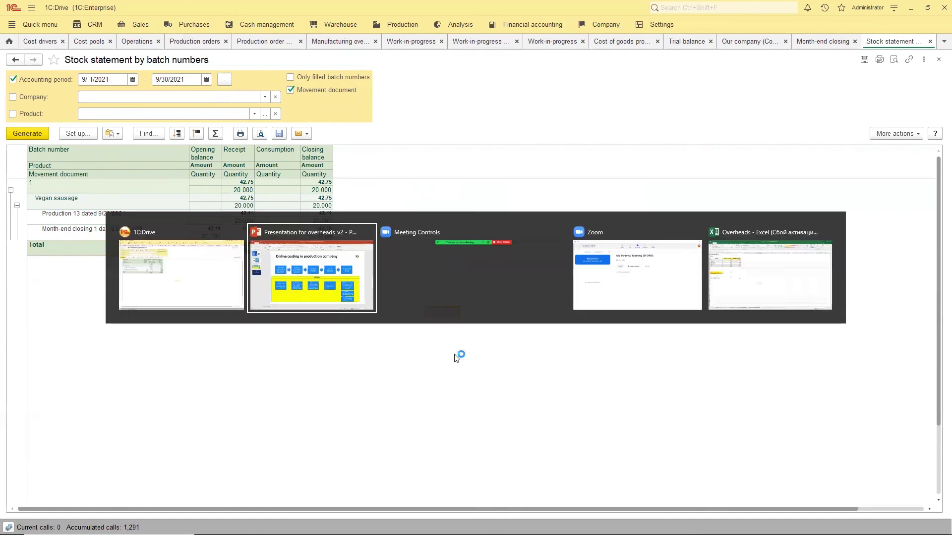
pyautogui.hotkey('alt', 'Tab')
pyautogui.hotkey('alt', 'Tab')
pyautogui.hotkey('alt', 'Tab')
pyautogui.hotkey('alt', 'Tab')
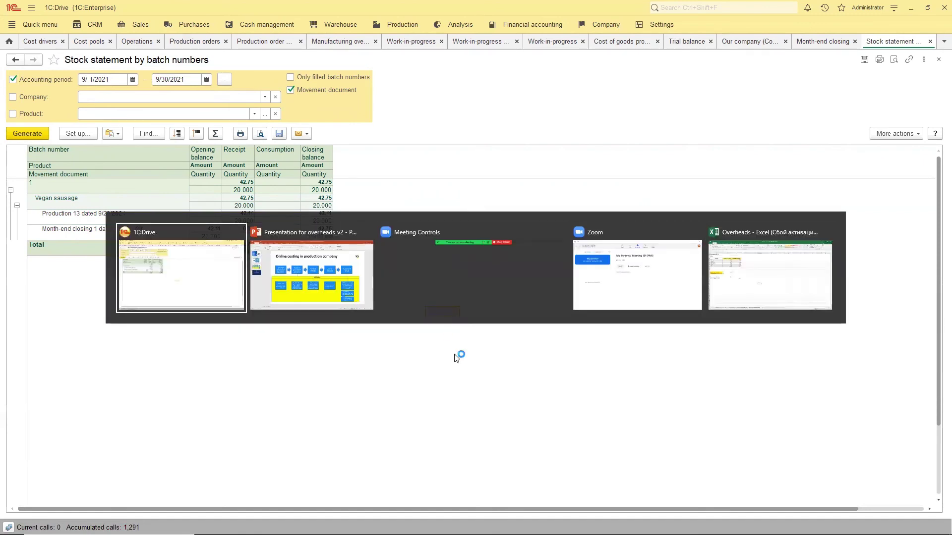
pyautogui.hotkey('alt', 'Tab')
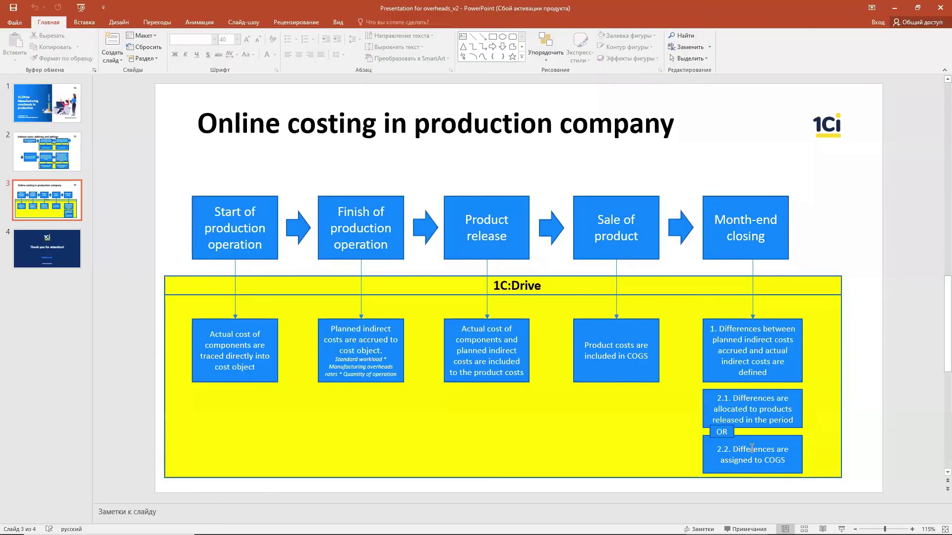
pyautogui.click(752, 448)
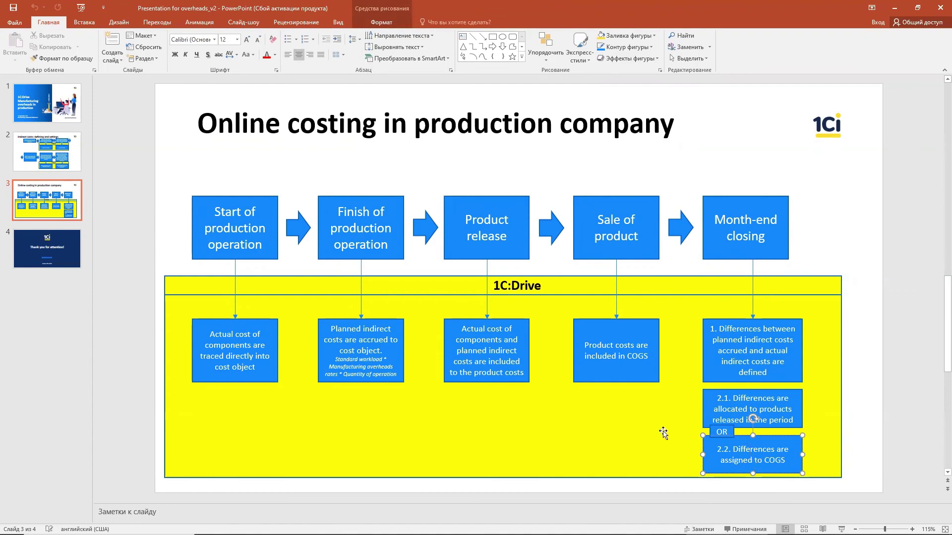
pyautogui.hotkey('alt', 'Tab')
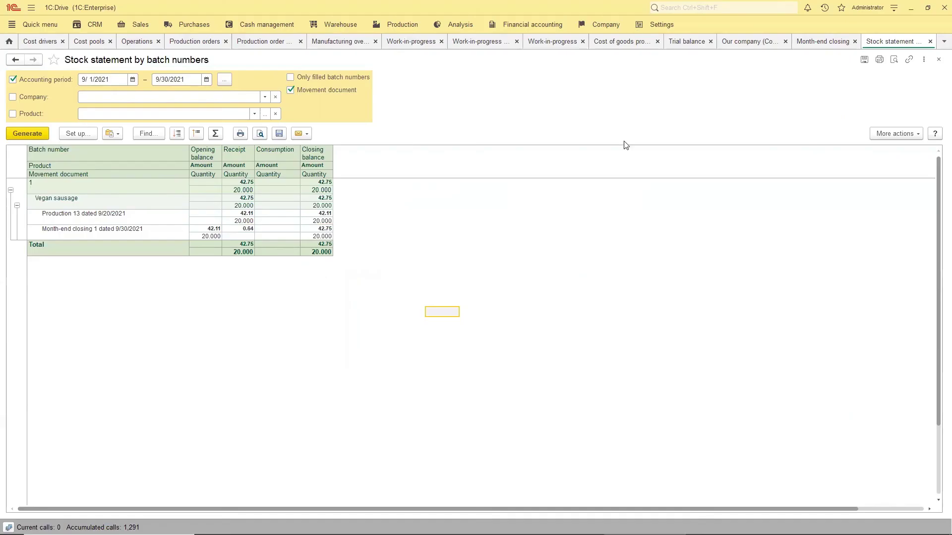
# - In Our company's accounting policy effective 1/1/2021, set the underallocated/overallocated overheads approach to Write off to cost of goods sold, then save the policy and company
pyautogui.click(607, 25)
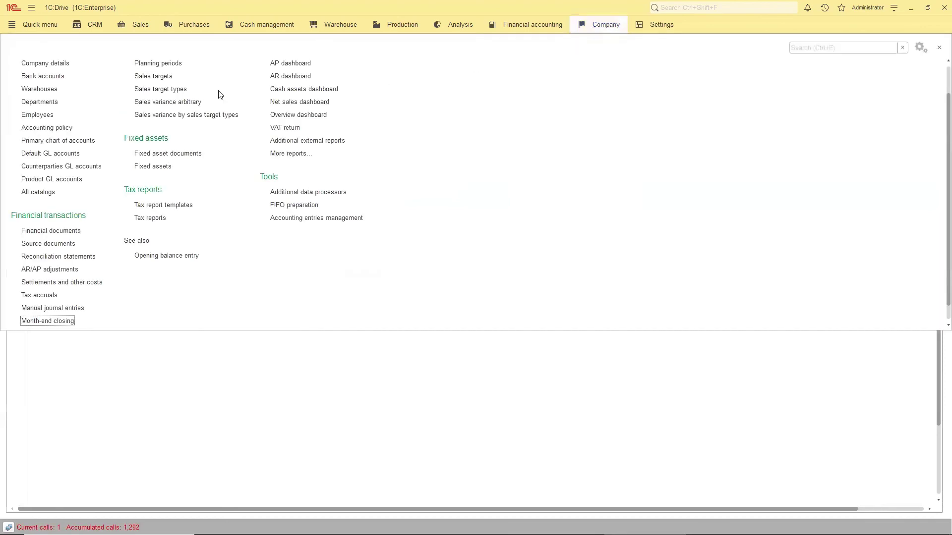
pyautogui.click(50, 97)
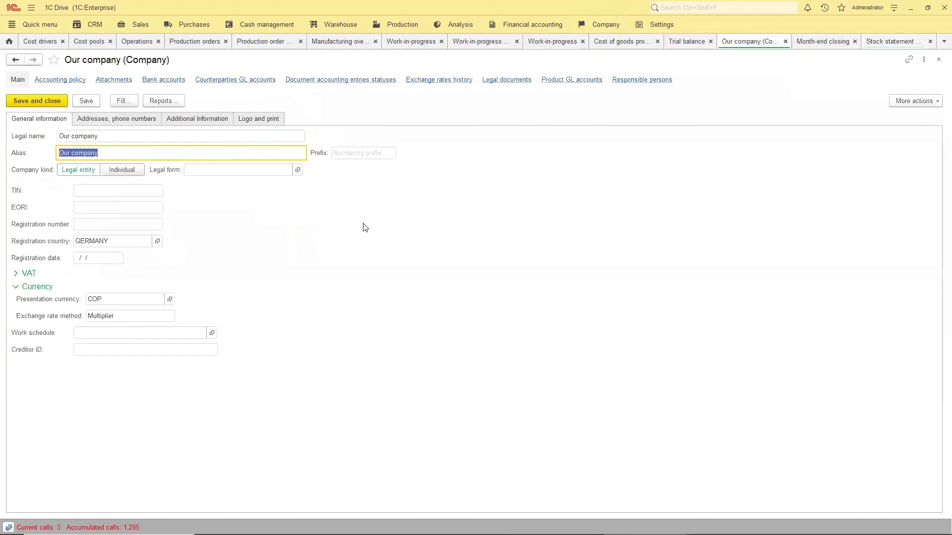
pyautogui.click(74, 81)
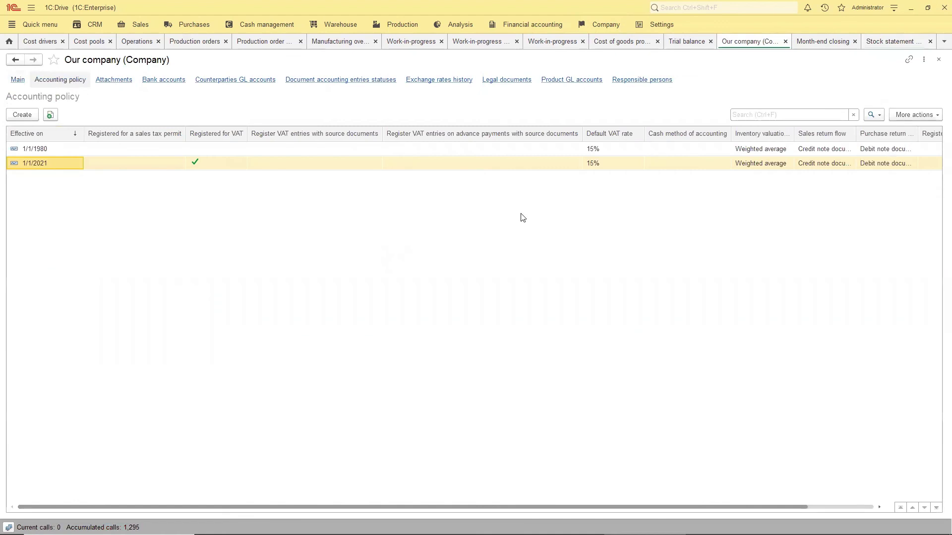
pyautogui.doubleClick(263, 167)
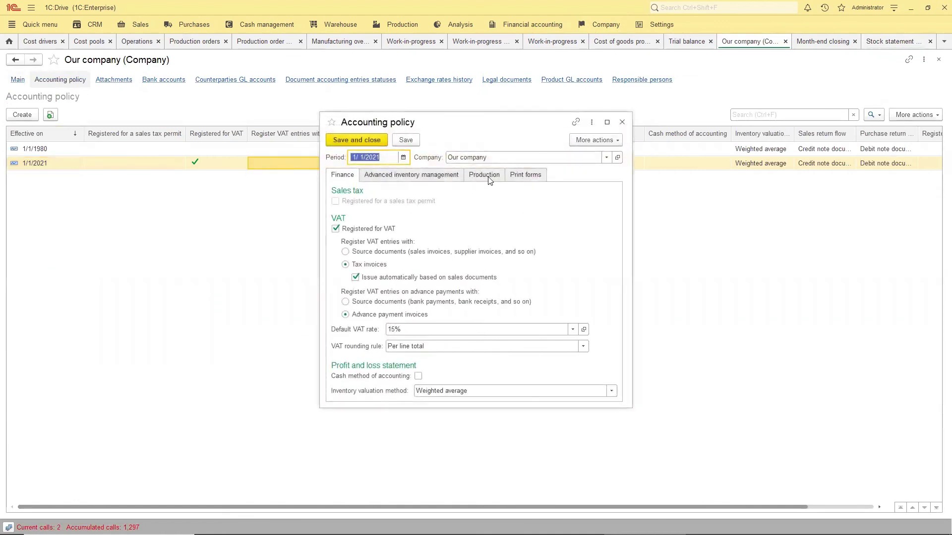
pyautogui.click(485, 176)
pyautogui.click(604, 209)
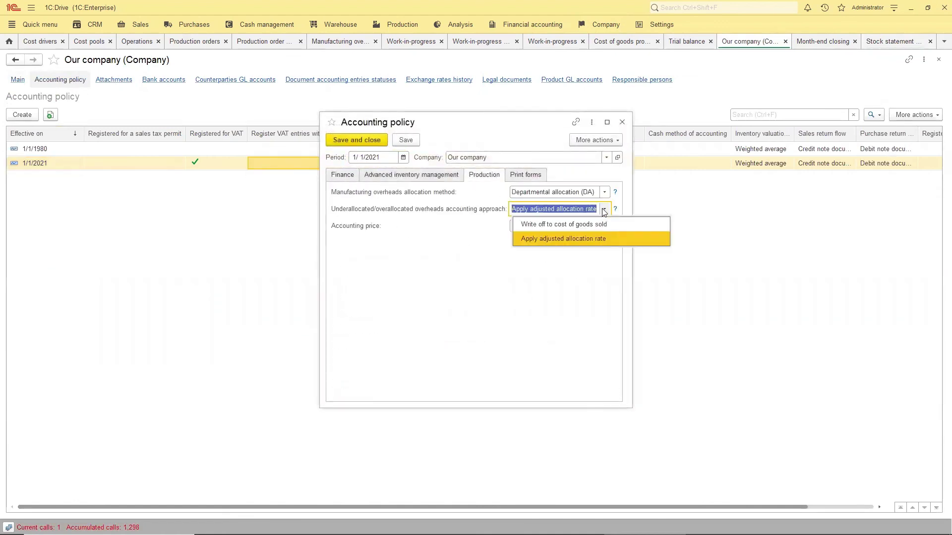
pyautogui.click(573, 225)
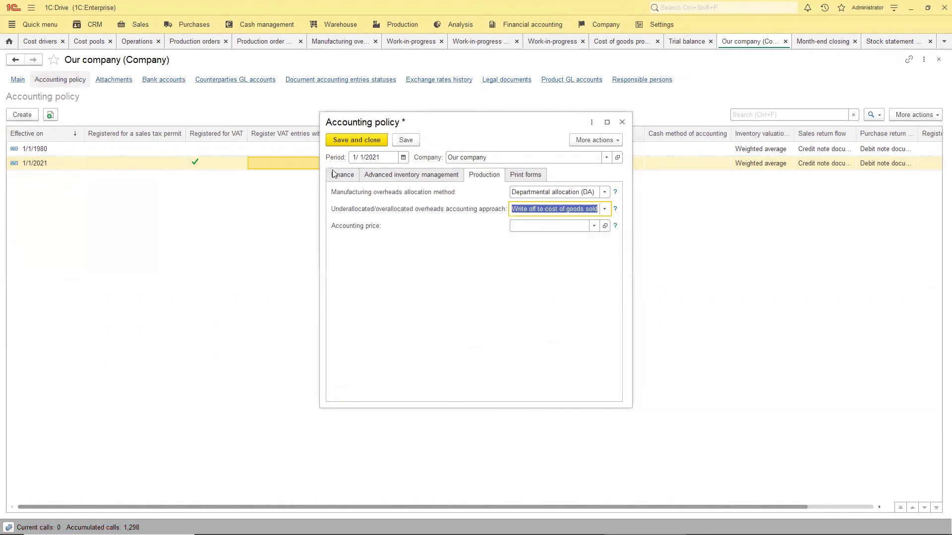
pyautogui.click(356, 142)
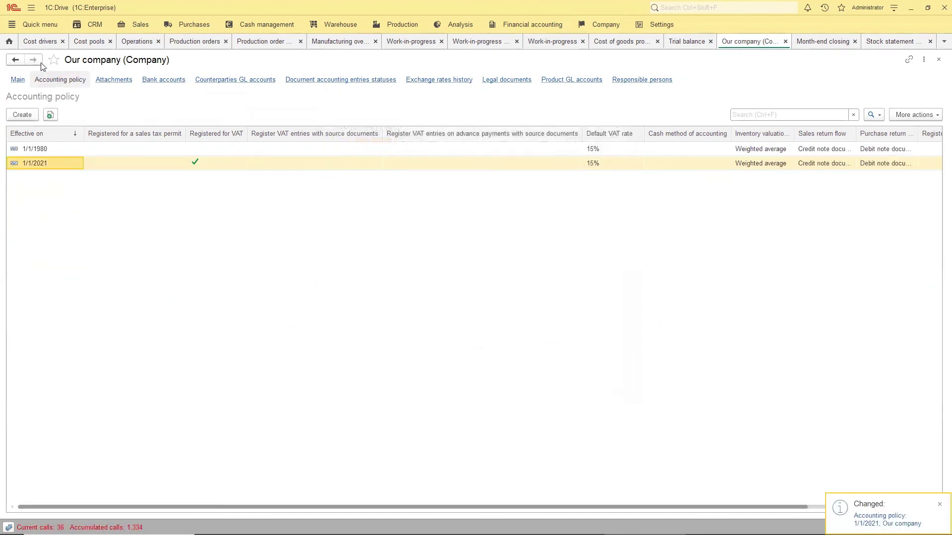
pyautogui.click(18, 79)
pyautogui.click(32, 97)
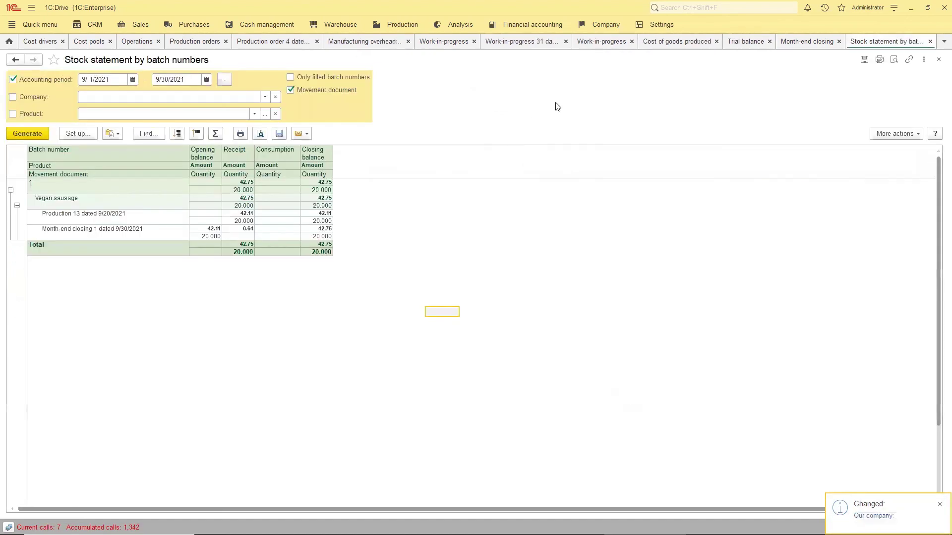
# - Cancel the September 2021 month-end closing and run it again with all closing operations selected
pyautogui.click(805, 43)
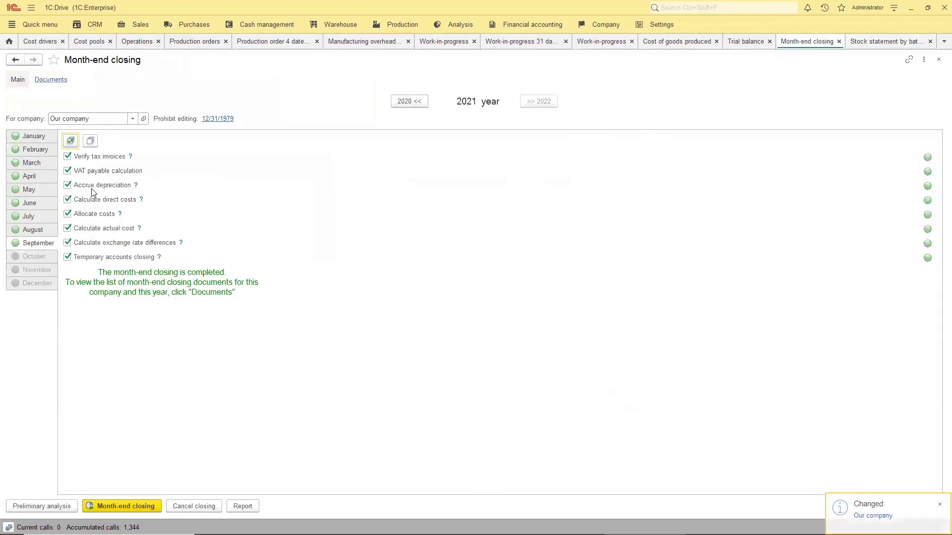
pyautogui.click(194, 506)
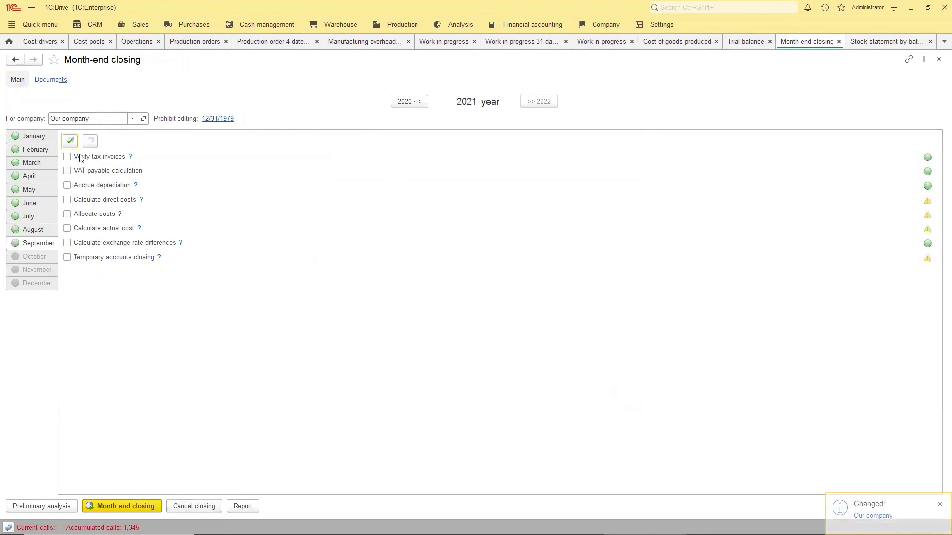
pyautogui.click(66, 144)
pyautogui.click(124, 503)
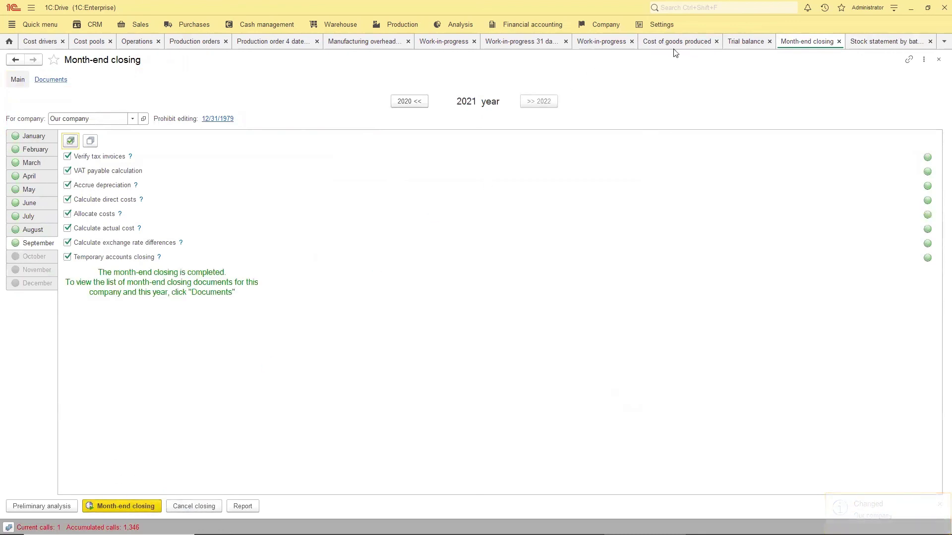
# - Regenerate the Trial balance and examine the workshops' manufacturing overheads, COGS turnover and Income summary closing balance
pyautogui.click(746, 42)
pyautogui.click(35, 77)
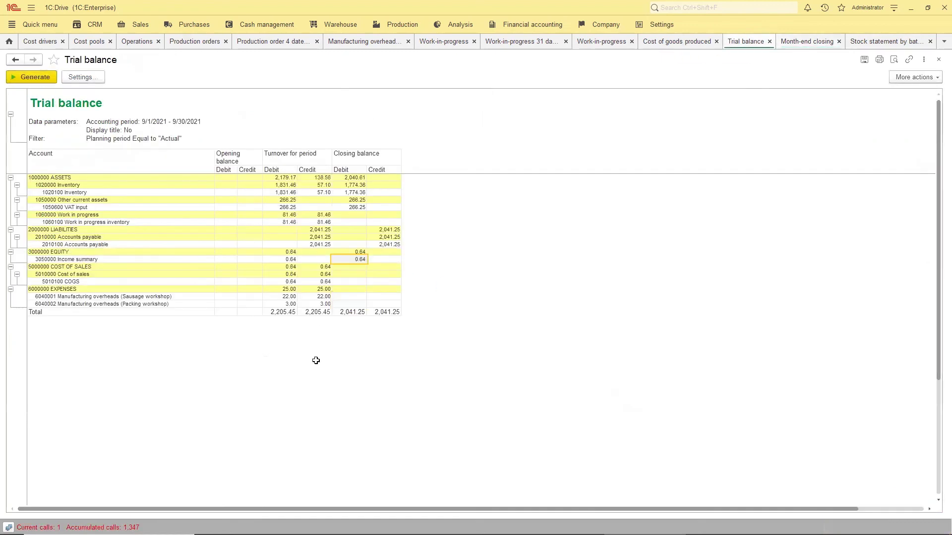
pyautogui.click(315, 298)
pyautogui.click(276, 296)
pyautogui.moveTo(306, 298); pyautogui.dragTo(337, 304)
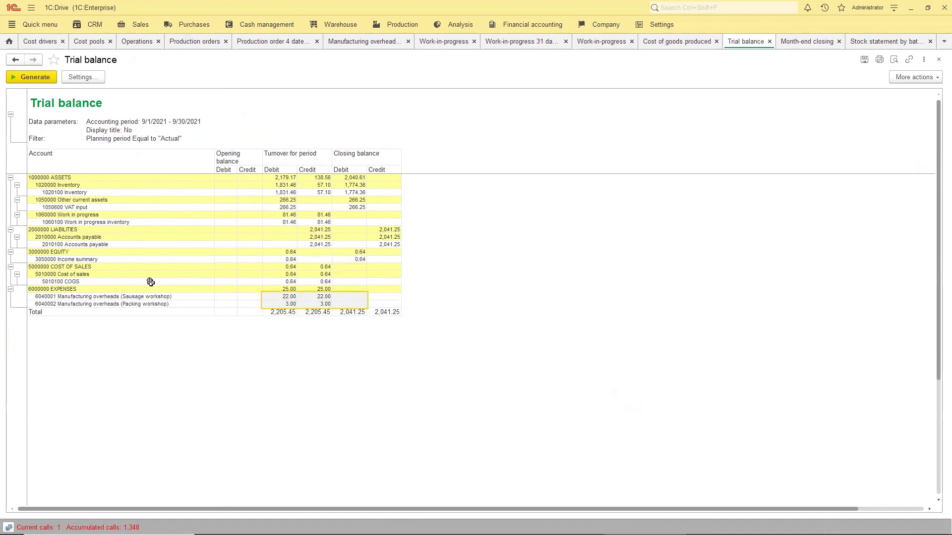
pyautogui.click(356, 259)
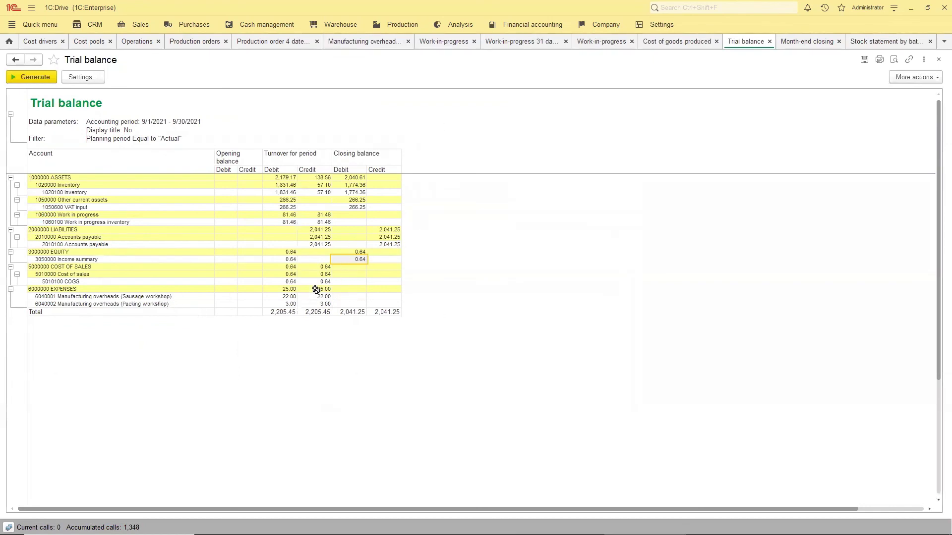
pyautogui.click(280, 280)
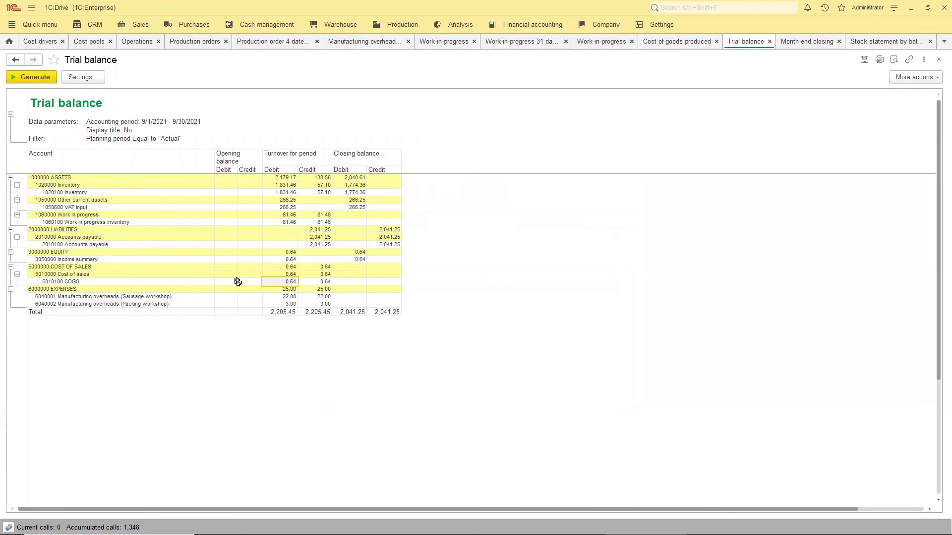
pyautogui.moveTo(181, 279); pyautogui.dragTo(314, 283)
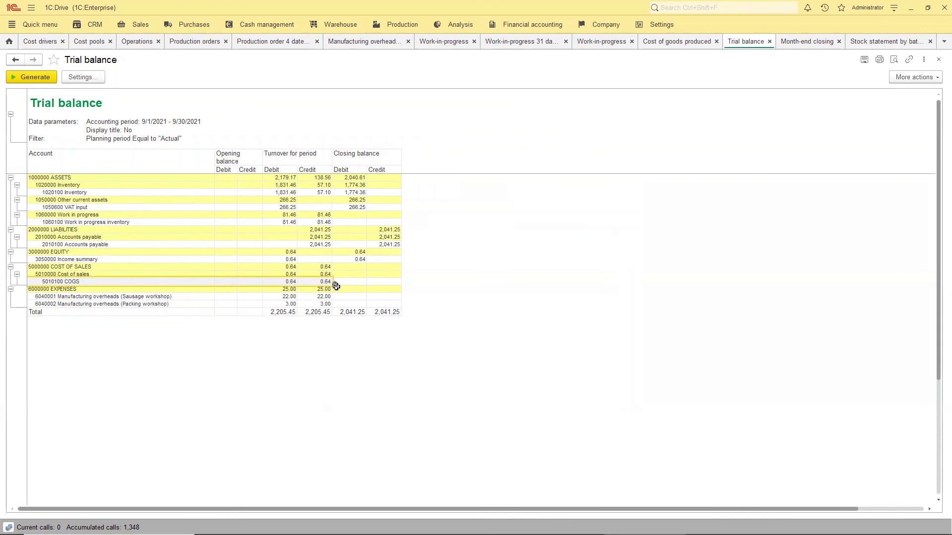
pyautogui.click(349, 258)
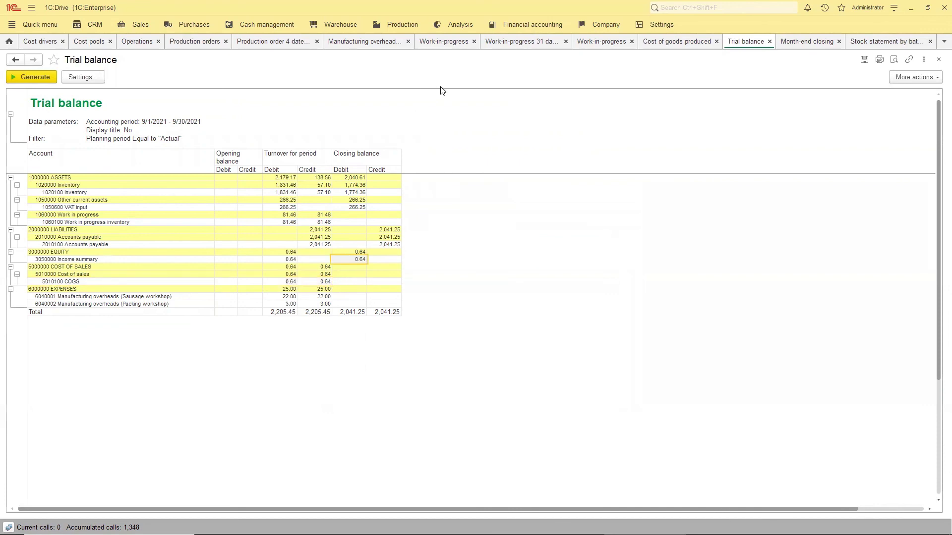
# - Regenerate the Work-in-progress report for 9/1/2021 to 9/30/2021 to check the recorders behind each product's cost
pyautogui.click(453, 42)
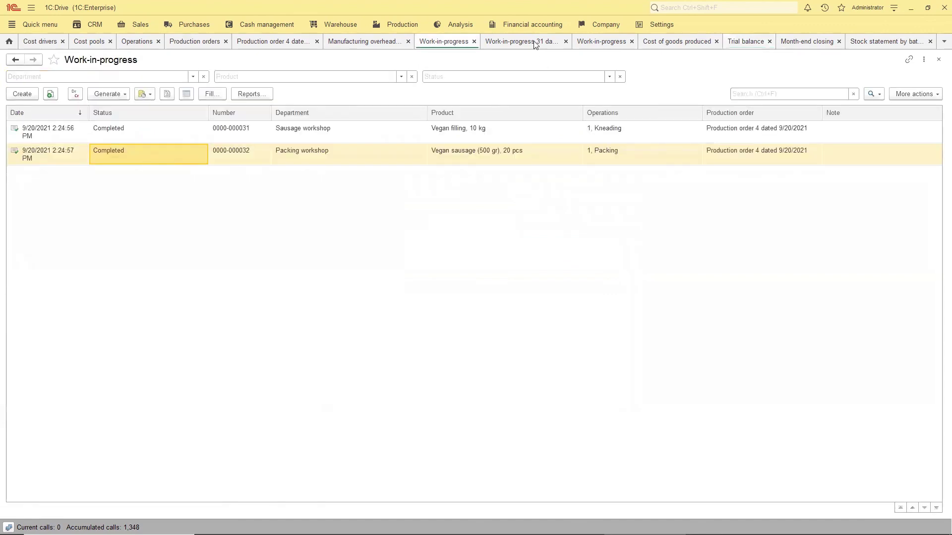
pyautogui.click(538, 43)
pyautogui.click(603, 42)
pyautogui.click(25, 118)
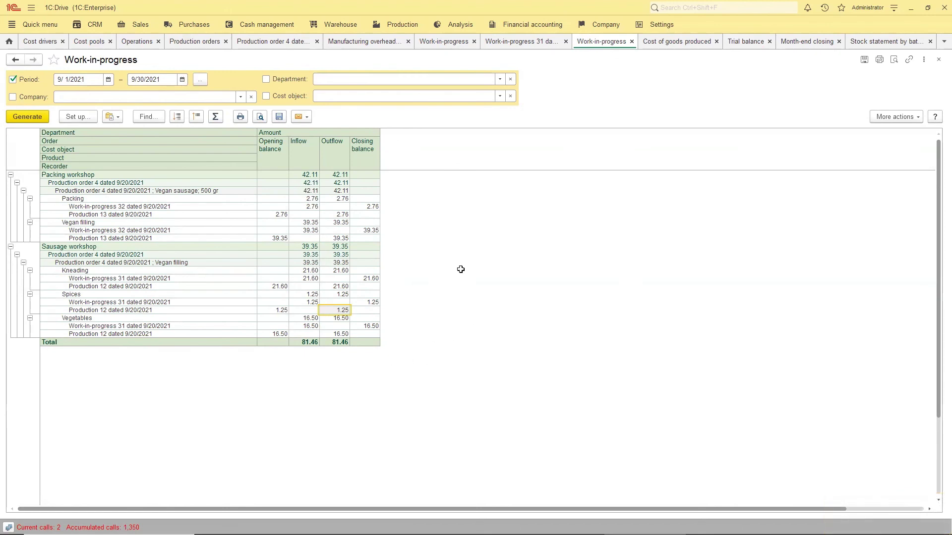
# - Switch to the PowerPoint presentation and show the closing thank-you slide
pyautogui.hotkey('alt', 'Tab')
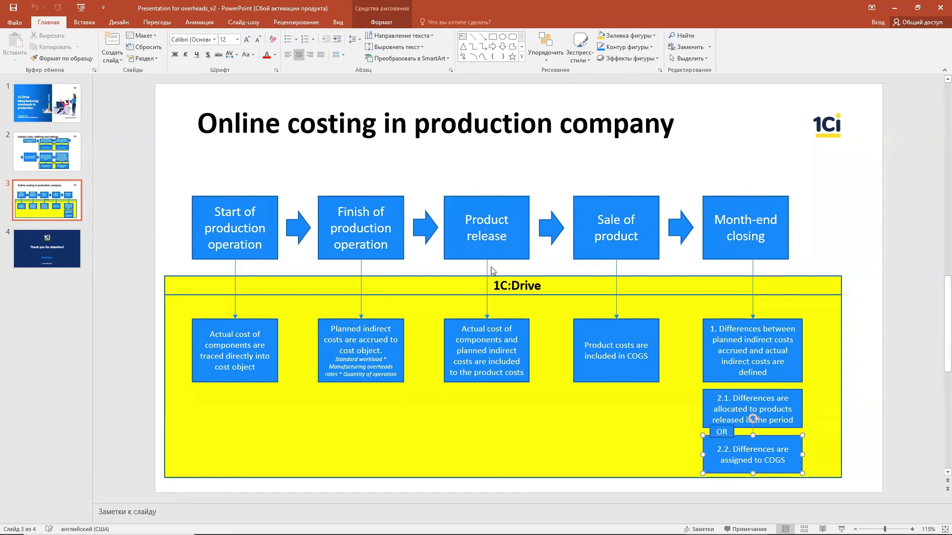
pyautogui.click(56, 251)
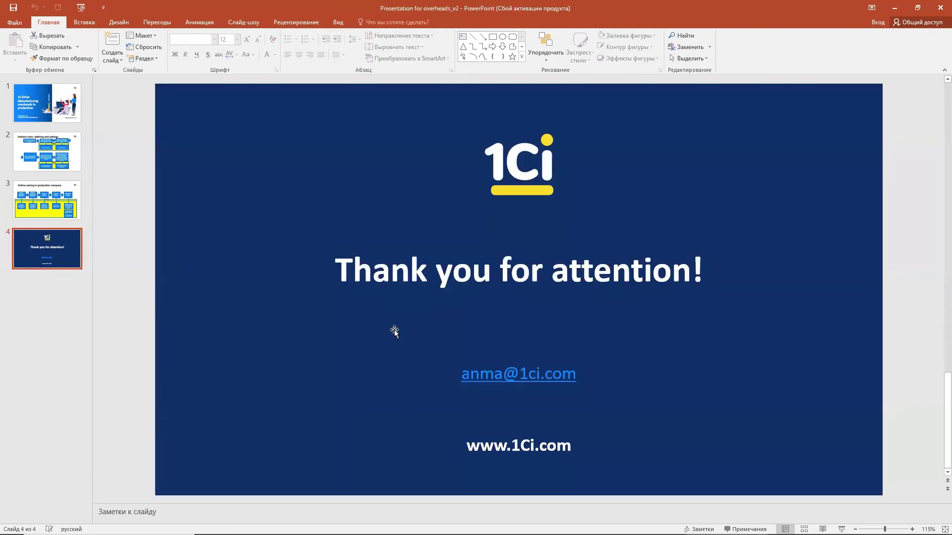